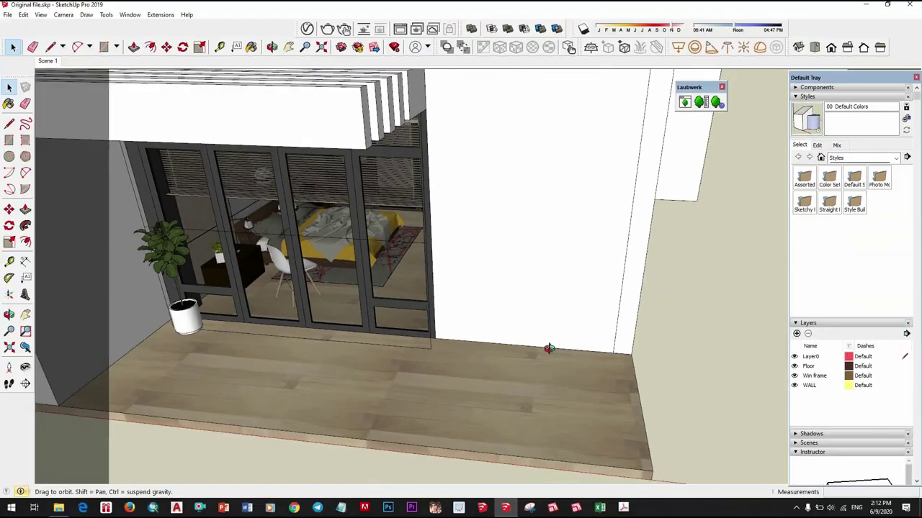
Orbit around the house and zoom through the glass doors into the bedroom
{"action": "left_click_drag", "start_coordinate": [545, 346], "coordinate": [442, 311]}
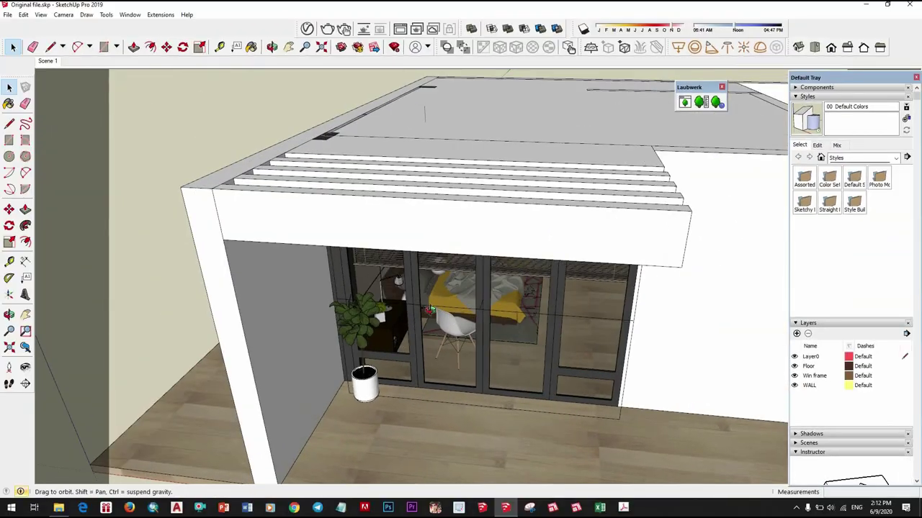
{"action": "middle_click_drag", "start_coordinate": [441, 306], "coordinate": [448, 287]}
{"action": "scroll", "coordinate": [475, 302], "scroll_direction": "up", "scroll_amount": 3}
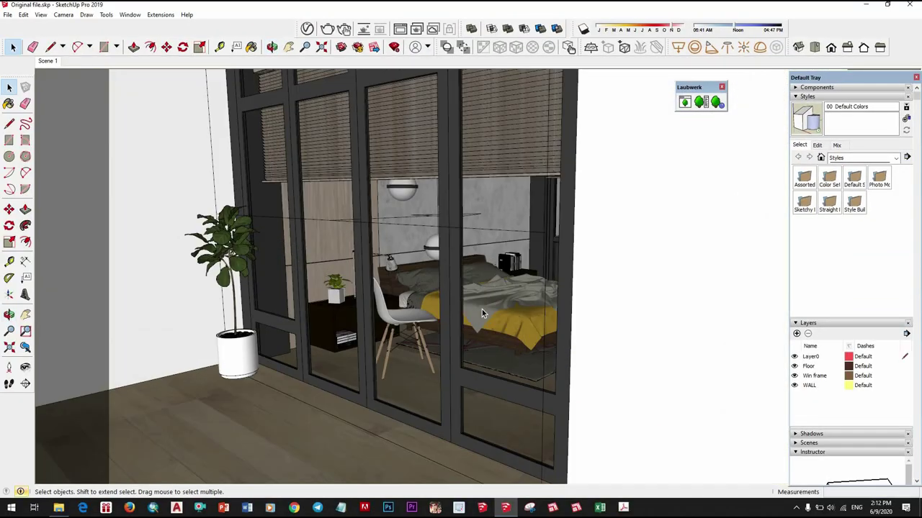
{"action": "scroll", "coordinate": [475, 316], "scroll_direction": "up", "scroll_amount": 2}
{"action": "scroll", "coordinate": [464, 316], "scroll_direction": "up", "scroll_amount": 2}
{"action": "middle_click_drag", "start_coordinate": [464, 316], "coordinate": [567, 309]}
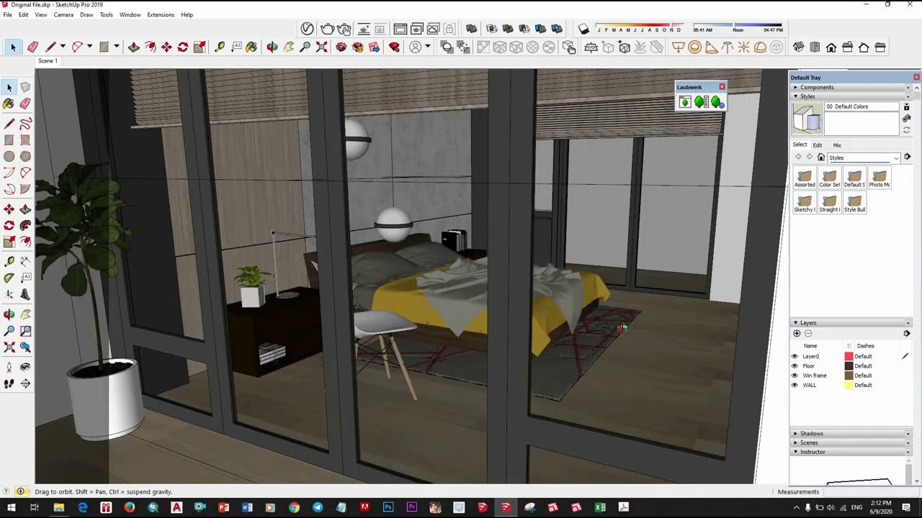
{"action": "scroll", "coordinate": [567, 309], "scroll_direction": "up", "scroll_amount": 2}
{"action": "scroll", "coordinate": [558, 314], "scroll_direction": "up", "scroll_amount": 2}
Centre the bed head-on at a level viewing height, with the chair and bed in view
{"action": "mouse_move", "coordinate": [609, 334]}
{"action": "middle_mouse_down"}
{"action": "mouse_move", "coordinate": [411, 323]}
{"action": "mouse_move", "coordinate": [317, 332]}
{"action": "mouse_move", "coordinate": [473, 337]}
{"action": "mouse_move", "coordinate": [646, 316]}
{"action": "mouse_move", "coordinate": [623, 280]}
{"action": "mouse_move", "coordinate": [667, 275]}
{"action": "middle_mouse_up"}
{"action": "scroll", "coordinate": [646, 316], "scroll_direction": "up", "scroll_amount": 2}
{"action": "mouse_move", "coordinate": [592, 264]}
{"action": "middle_mouse_down"}
{"action": "mouse_move", "coordinate": [605, 291]}
{"action": "mouse_move", "coordinate": [574, 288]}
{"action": "mouse_move", "coordinate": [510, 248]}
{"action": "middle_mouse_up"}
{"action": "scroll", "coordinate": [574, 287], "scroll_direction": "down", "scroll_amount": 2}
{"action": "scroll", "coordinate": [521, 247], "scroll_direction": "down", "scroll_amount": 2}
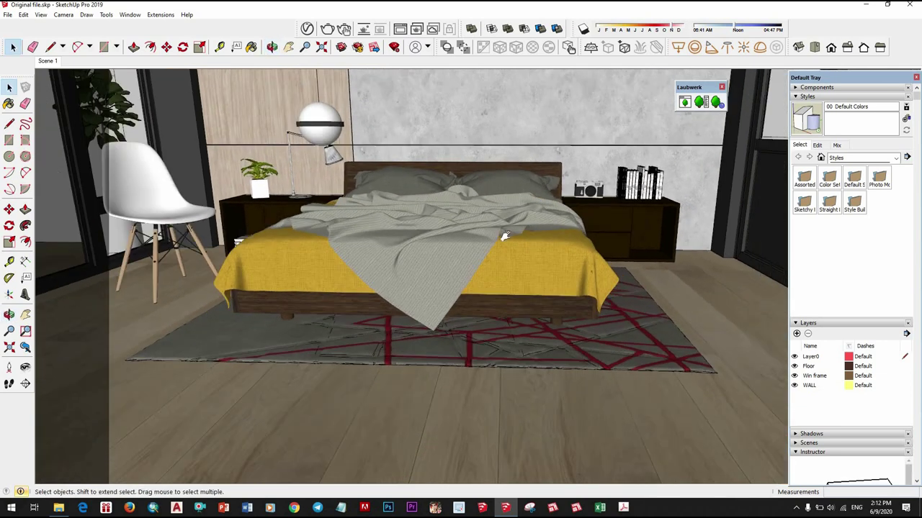
{"action": "mouse_move", "coordinate": [526, 293]}
{"action": "middle_mouse_down"}
{"action": "mouse_move", "coordinate": [537, 324]}
{"action": "mouse_move", "coordinate": [535, 266]}
{"action": "mouse_move", "coordinate": [535, 289]}
{"action": "mouse_move", "coordinate": [497, 289]}
{"action": "mouse_move", "coordinate": [514, 277]}
{"action": "mouse_move", "coordinate": [585, 288]}
{"action": "middle_mouse_up"}
{"action": "scroll", "coordinate": [538, 324], "scroll_direction": "up", "scroll_amount": 1}
{"action": "scroll", "coordinate": [490, 291], "scroll_direction": "up", "scroll_amount": 1}
{"action": "key", "text": "space"}
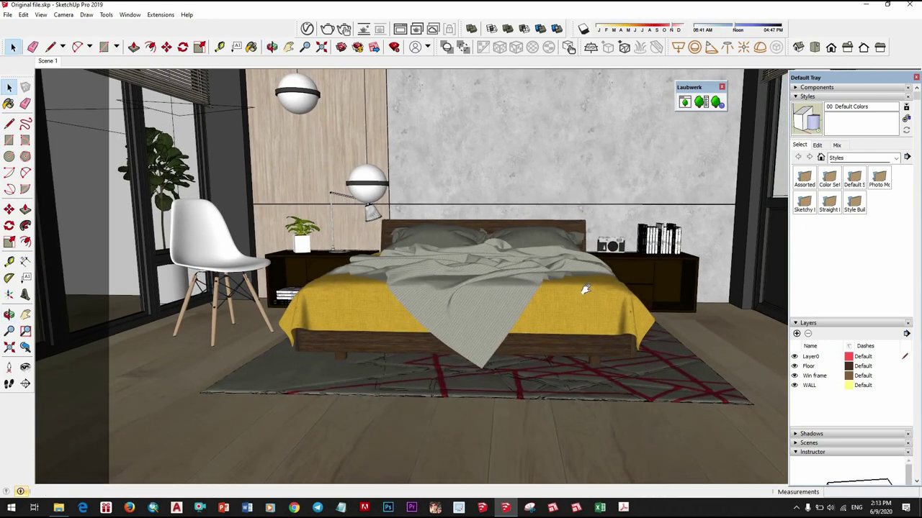
{"action": "middle_click_drag", "start_coordinate": [294, 272], "coordinate": [291, 265]}
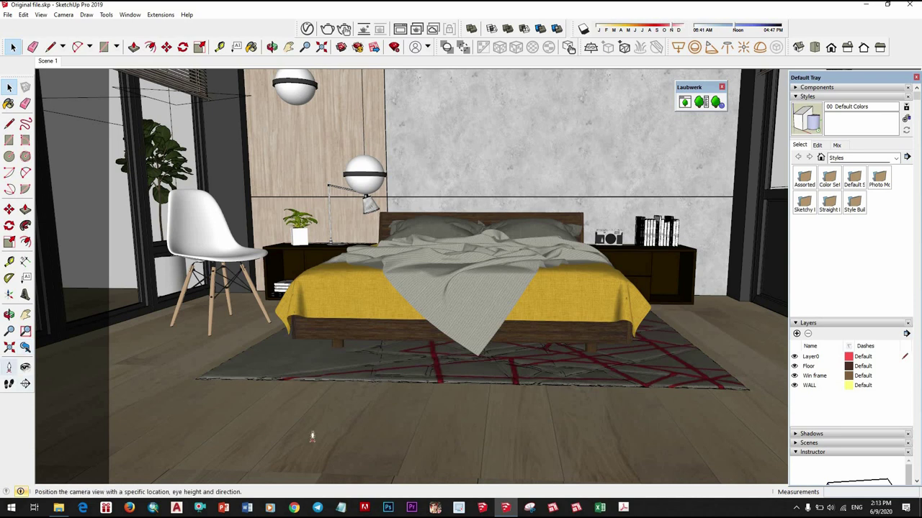
Position the camera near the bed, trying eye heights of 1700, 1200, then 800 mm
{"action": "left_click", "coordinate": [9, 367]}
{"action": "left_click", "coordinate": [422, 439]}
{"action": "scroll", "coordinate": [426, 429], "scroll_direction": "up", "scroll_amount": 3}
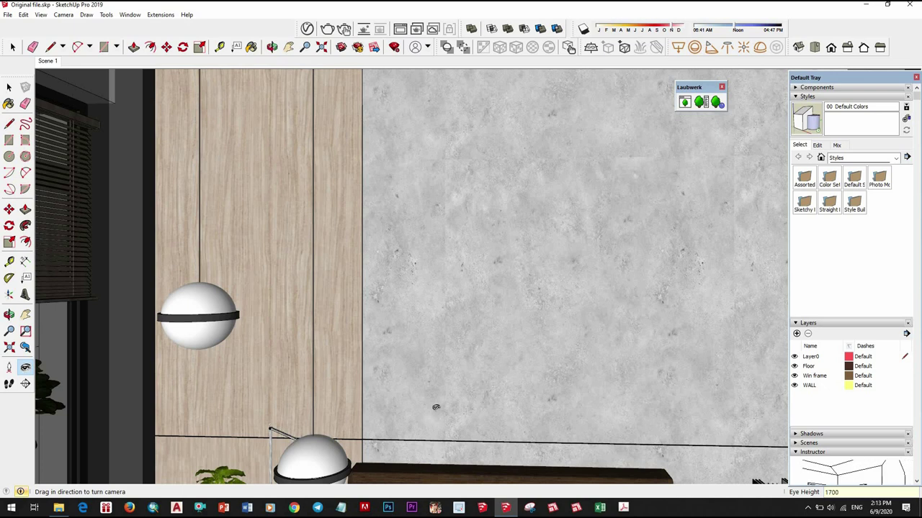
{"action": "key", "text": "Return"}
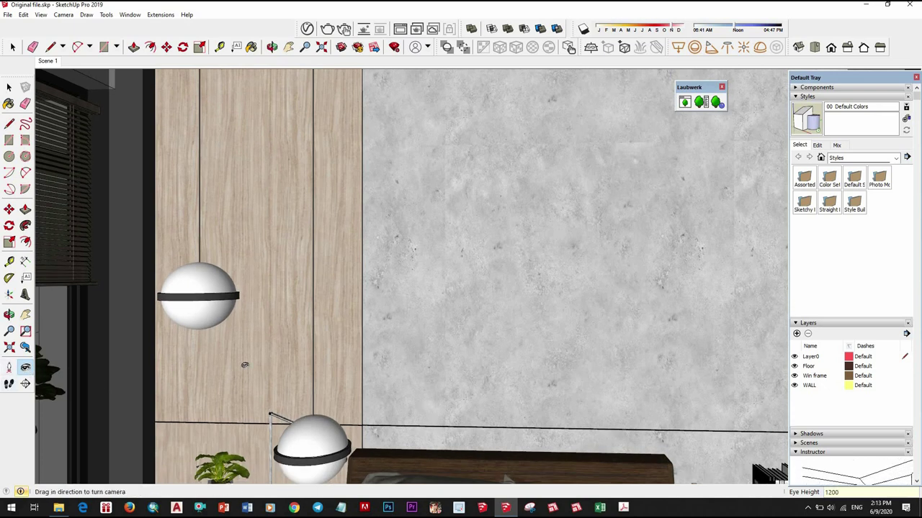
{"action": "key", "text": "Return"}
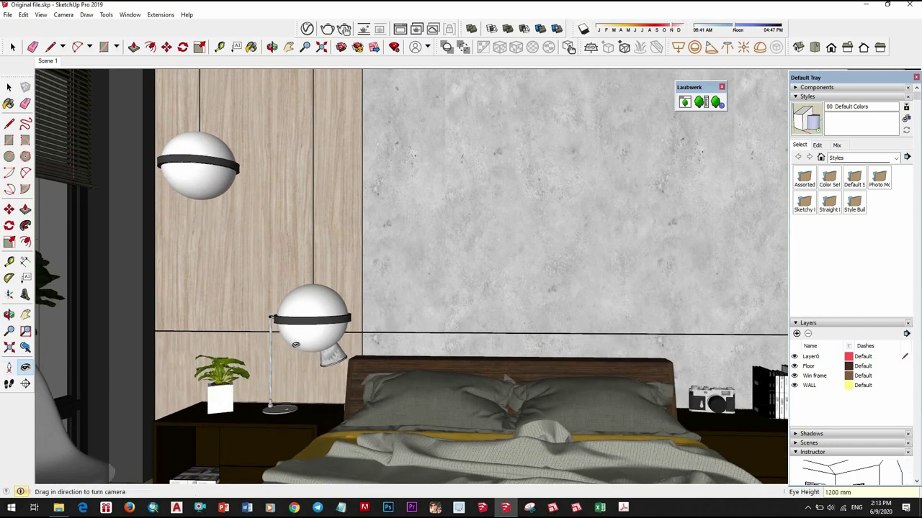
{"action": "type", "text": "00"}
{"action": "key", "text": "Return"}
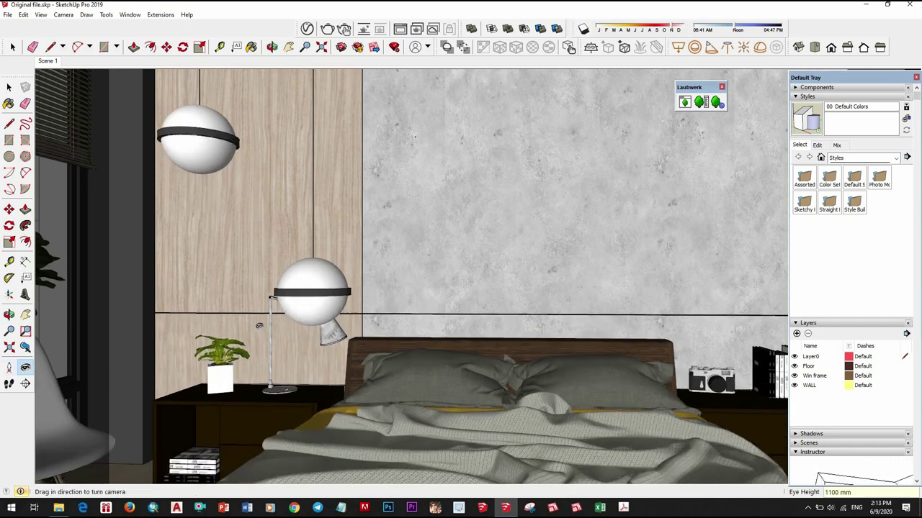
Walk toward the bed, switch to Two-Point Perspective and pan to recentre it
{"action": "left_click", "coordinate": [9, 383]}
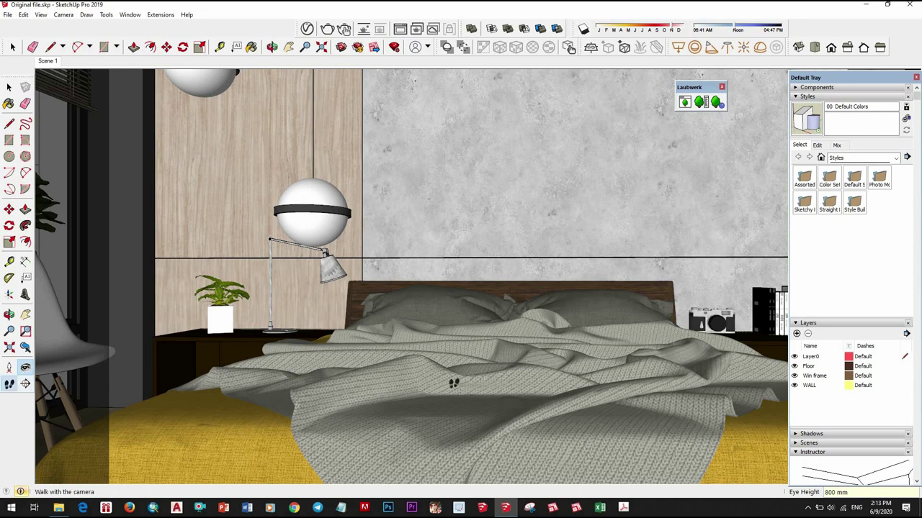
{"action": "left_click_drag", "start_coordinate": [453, 381], "coordinate": [459, 442]}
{"action": "left_click", "coordinate": [64, 14]}
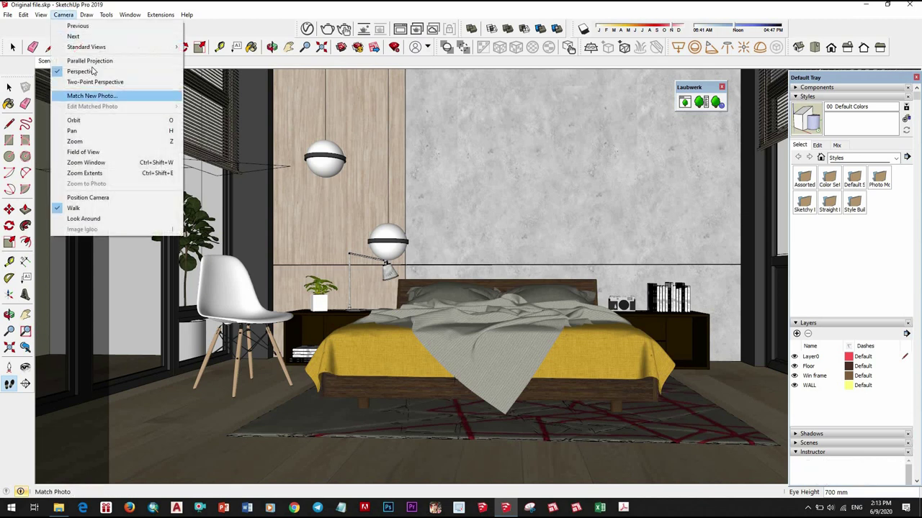
{"action": "left_click", "coordinate": [83, 80]}
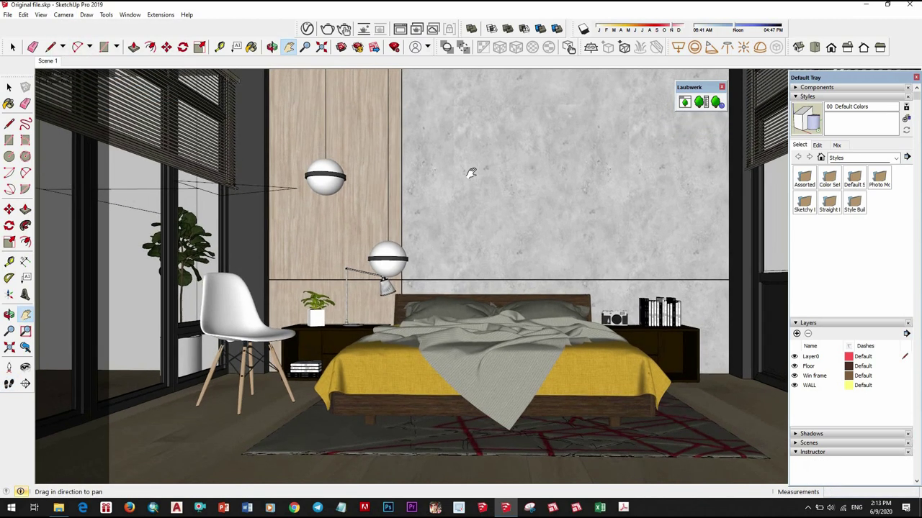
{"action": "left_click_drag", "start_coordinate": [470, 175], "coordinate": [547, 255]}
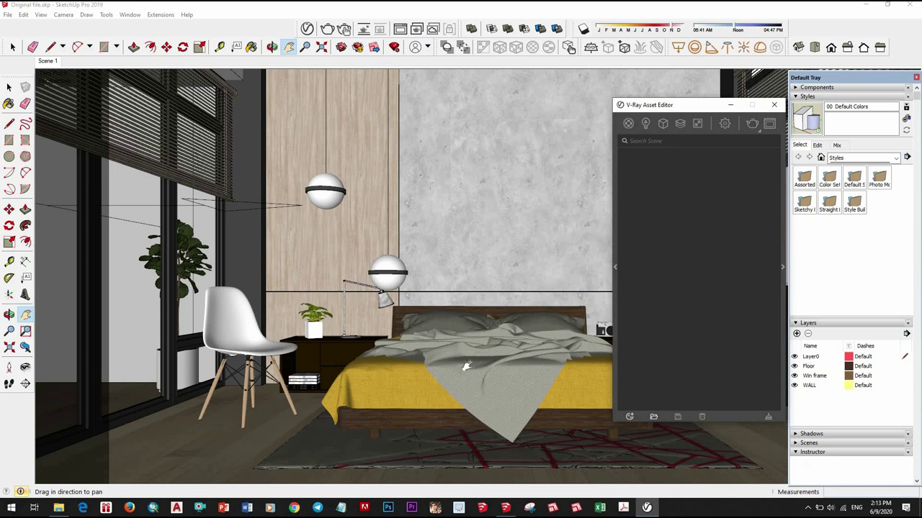
Sample the wooden floor's Color_A01 material with the Paint Bucket, moving the V-Ray editor aside
{"action": "left_click", "coordinate": [9, 87]}
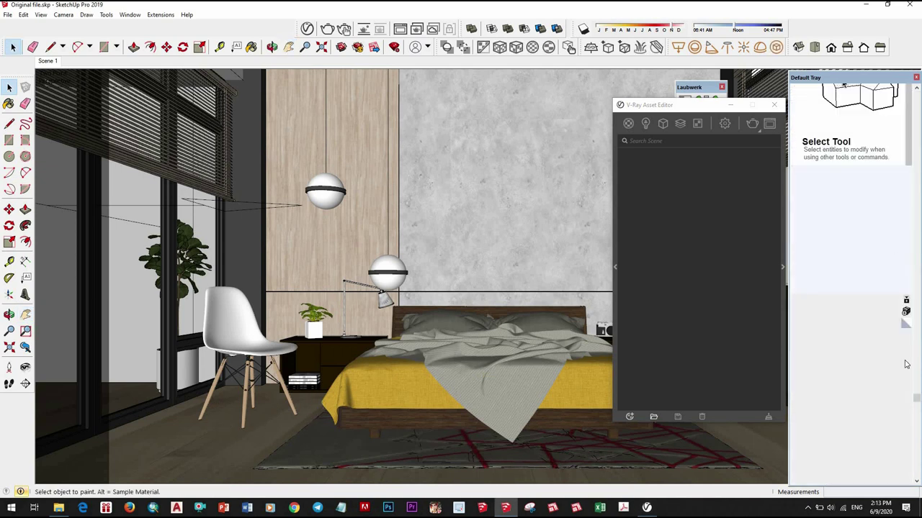
{"action": "key", "text": "b"}
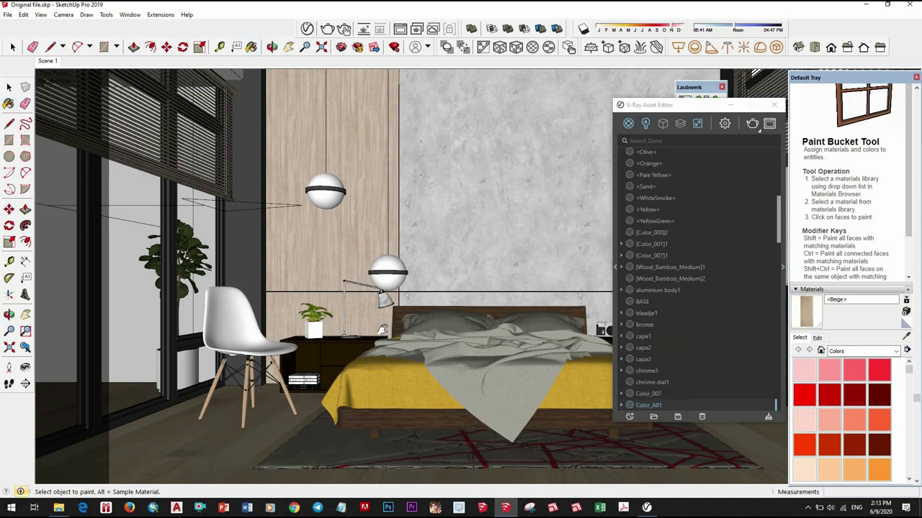
{"action": "mouse_move", "coordinate": [381, 330]}
{"action": "middle_mouse_down"}
{"action": "mouse_move", "coordinate": [335, 380]}
{"action": "mouse_move", "coordinate": [364, 335]}
{"action": "mouse_move", "coordinate": [432, 288]}
{"action": "middle_mouse_up"}
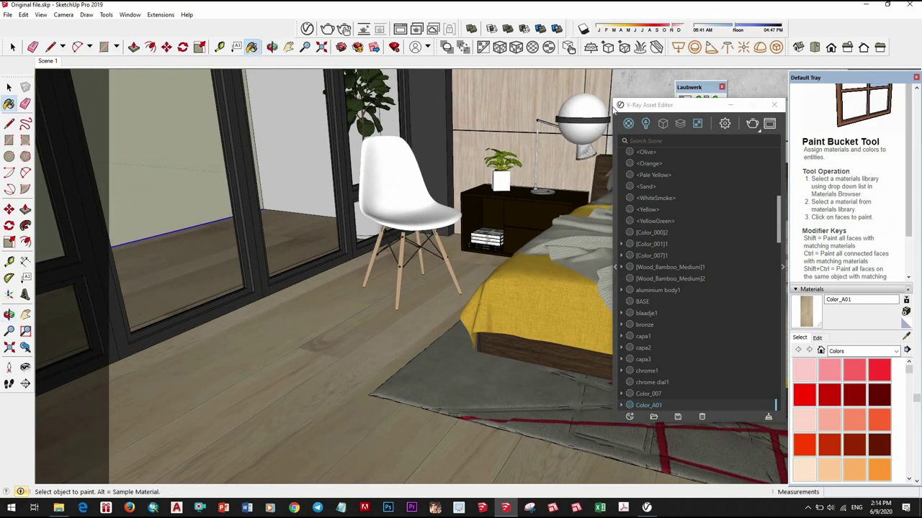
{"action": "left_click_drag", "start_coordinate": [616, 105], "coordinate": [527, 107]}
Expand Color_A01's settings, open its Diffuse bitmap texture and browse for a new image file
{"action": "left_click", "coordinate": [693, 268]}
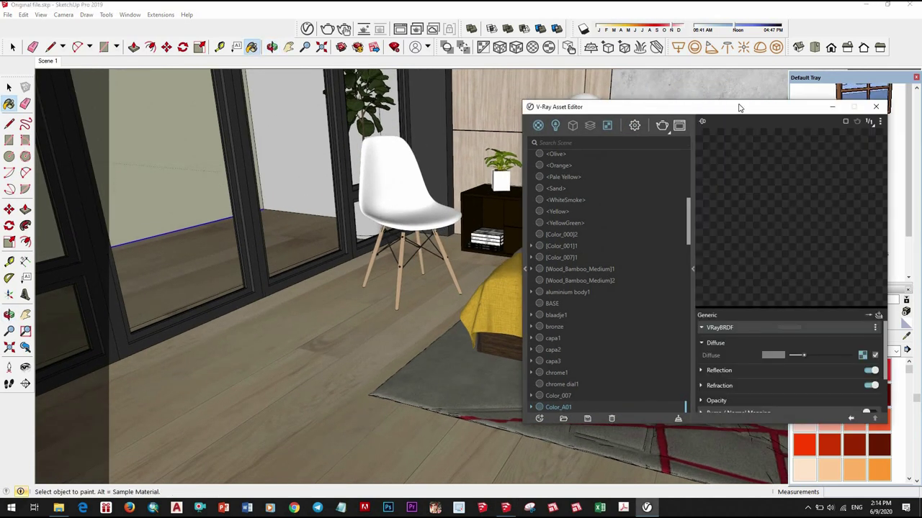
{"action": "left_click_drag", "start_coordinate": [738, 107], "coordinate": [520, 90]}
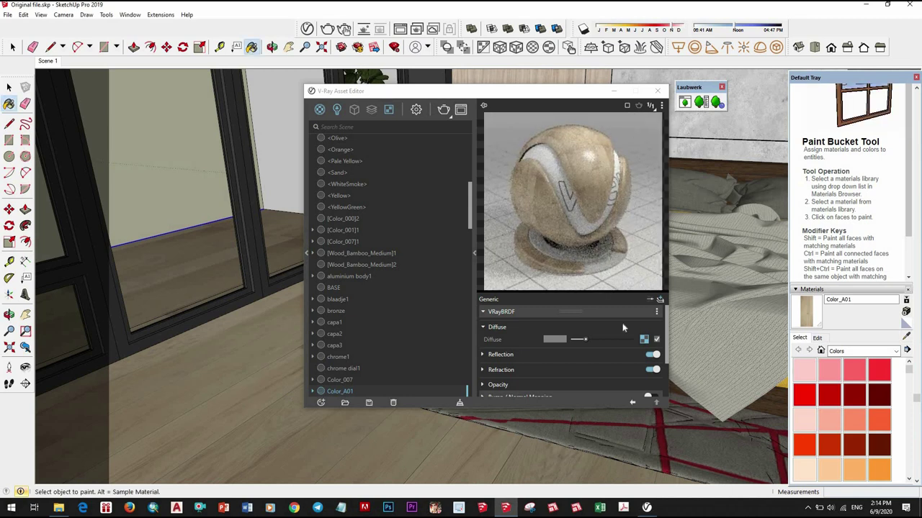
{"action": "scroll", "coordinate": [613, 356], "scroll_direction": "down", "scroll_amount": 3}
{"action": "left_click_drag", "start_coordinate": [666, 363], "coordinate": [666, 347]}
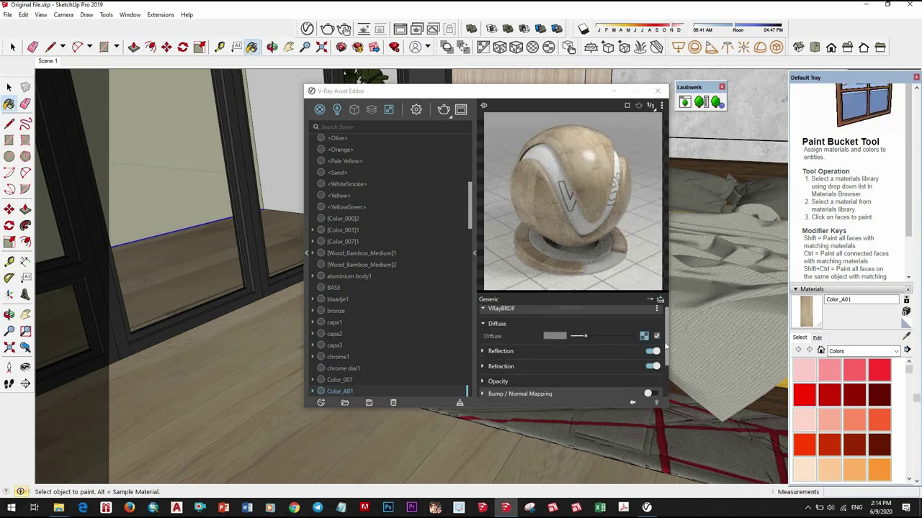
{"action": "left_click", "coordinate": [644, 335]}
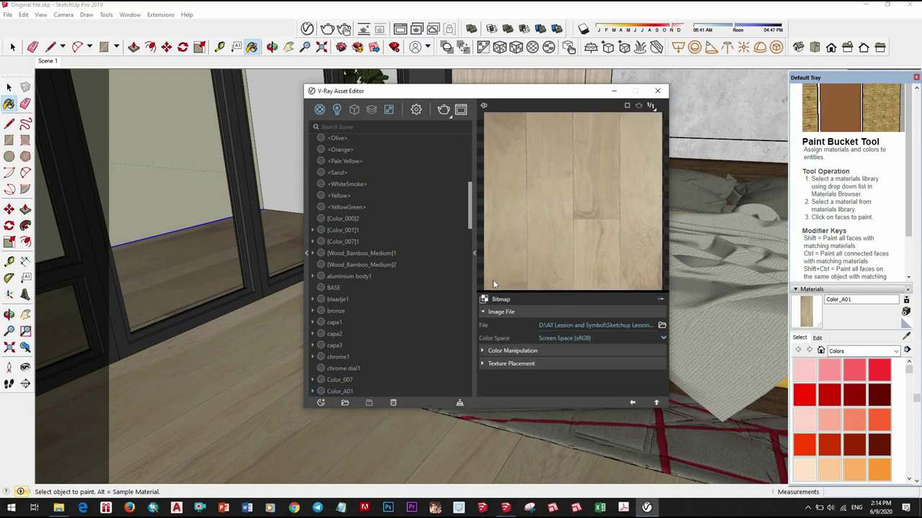
{"action": "left_click", "coordinate": [484, 299]}
{"action": "left_click", "coordinate": [509, 205]}
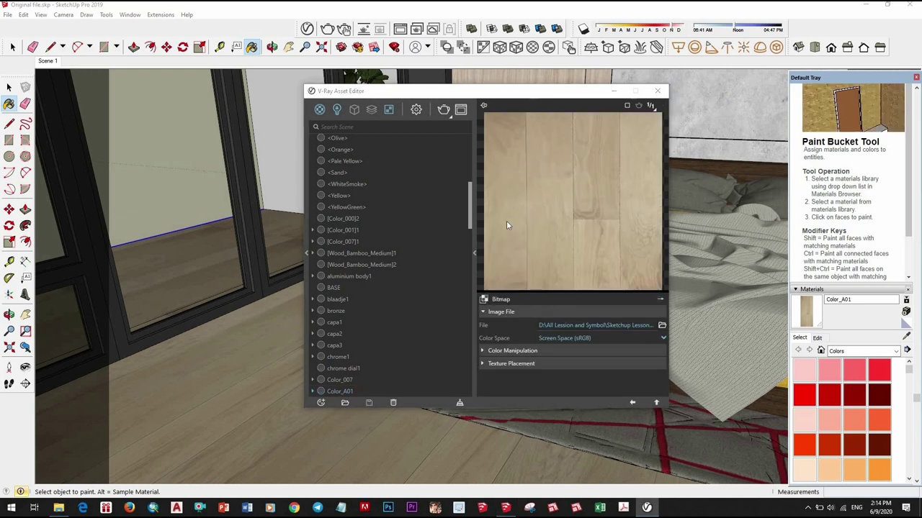
{"action": "left_click", "coordinate": [566, 234]}
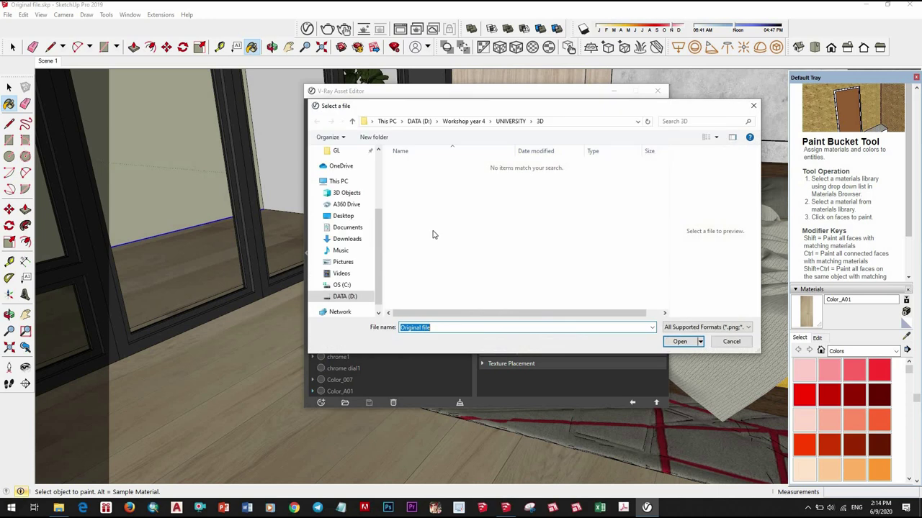
Go up to the DATA (D:) drive and scroll through its folders
{"action": "left_click", "coordinate": [344, 296]}
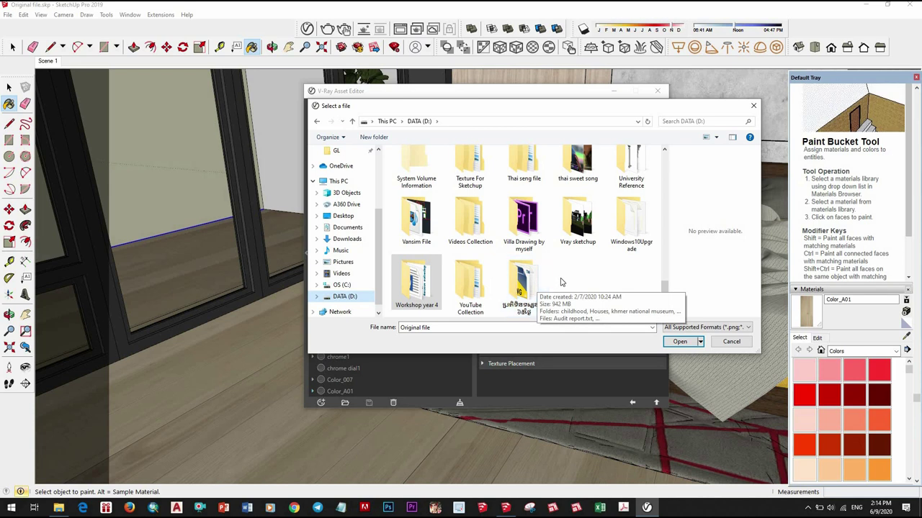
{"action": "scroll", "coordinate": [571, 284], "scroll_direction": "up", "scroll_amount": 2}
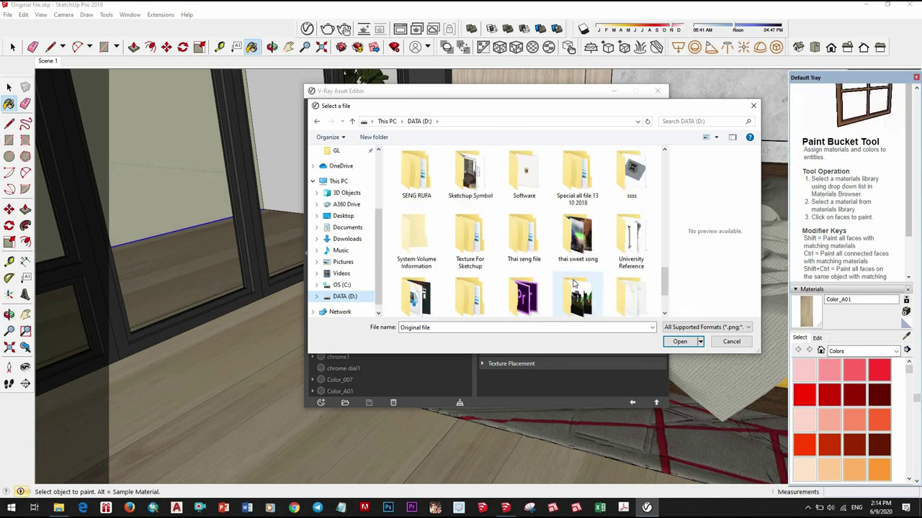
{"action": "scroll", "coordinate": [583, 277], "scroll_direction": "up", "scroll_amount": 3}
{"action": "scroll", "coordinate": [595, 268], "scroll_direction": "up", "scroll_amount": 2}
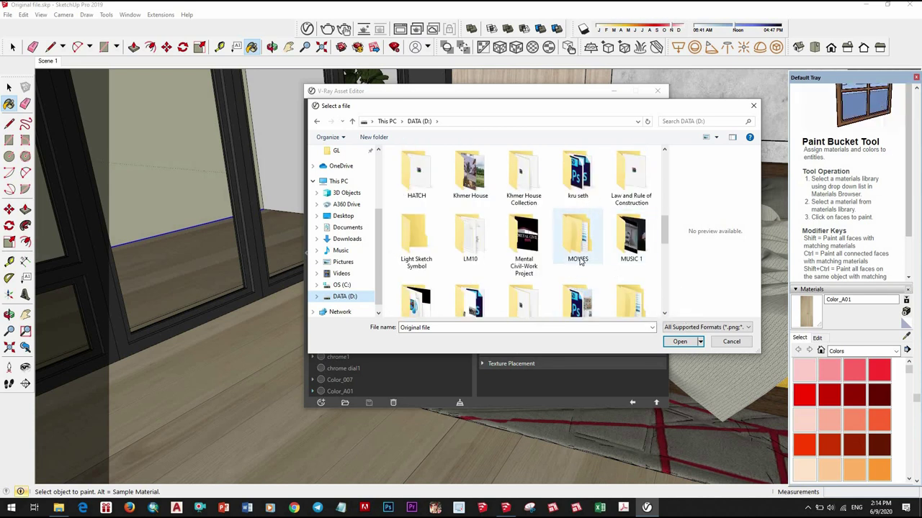
{"action": "scroll", "coordinate": [579, 259], "scroll_direction": "down", "scroll_amount": 1}
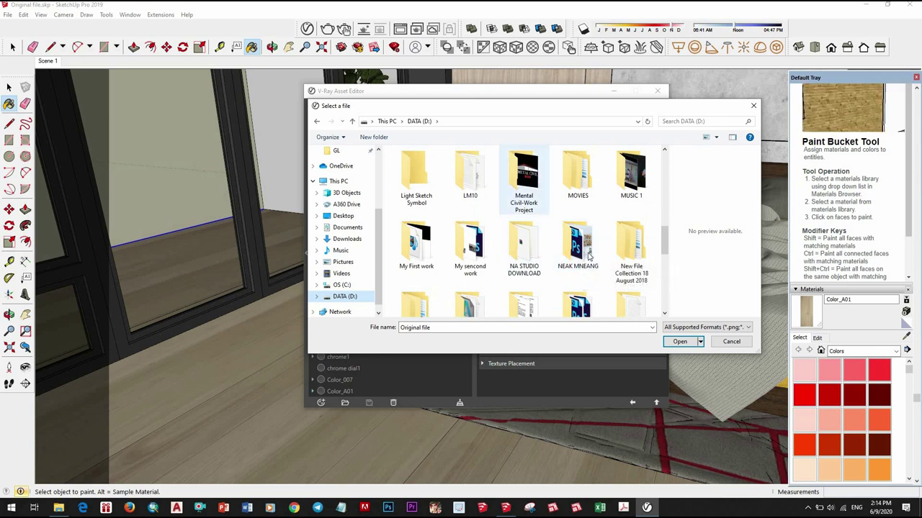
{"action": "scroll", "coordinate": [586, 248], "scroll_direction": "down", "scroll_amount": 1}
{"action": "scroll", "coordinate": [587, 248], "scroll_direction": "down", "scroll_amount": 1}
{"action": "scroll", "coordinate": [586, 259], "scroll_direction": "down", "scroll_amount": 3}
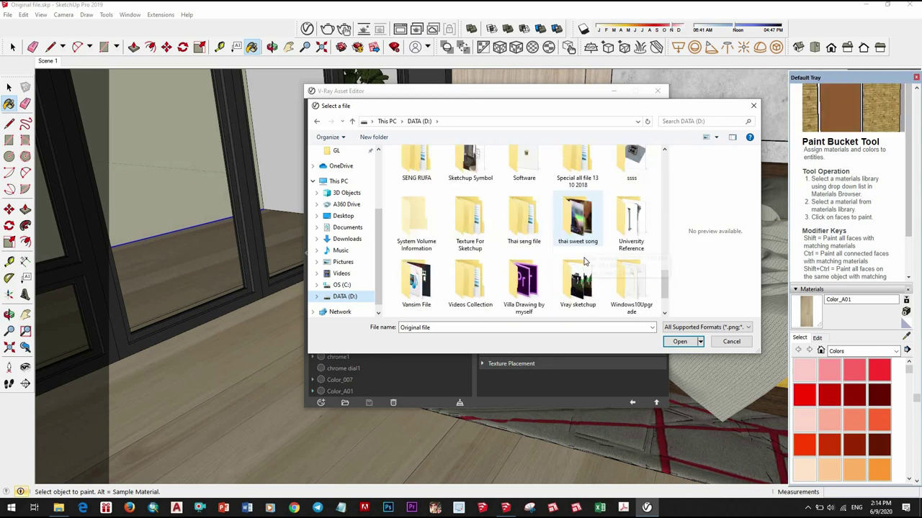
{"action": "mouse_move", "coordinate": [577, 286]}
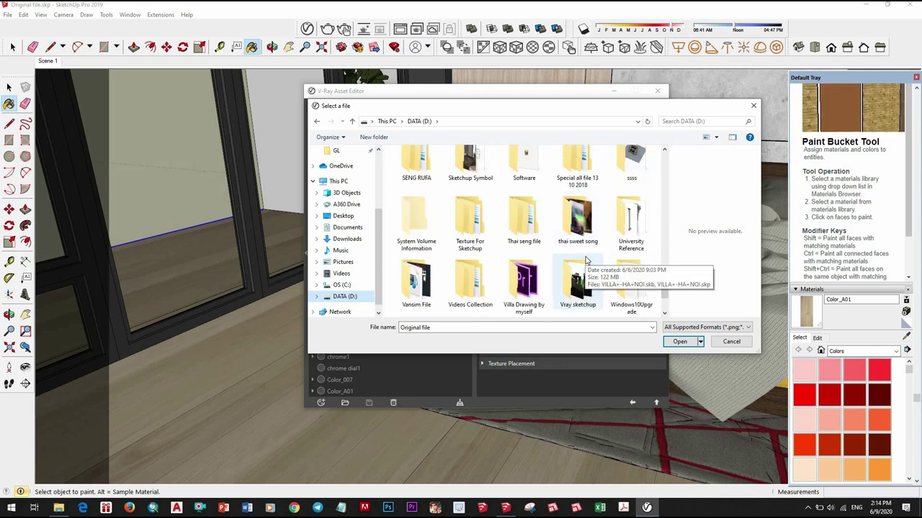
{"action": "scroll", "coordinate": [586, 259], "scroll_direction": "down", "scroll_amount": 1}
Cancel the file browser, close the V-Ray editor and switch to the Paint Bucket
{"action": "left_click", "coordinate": [753, 105]}
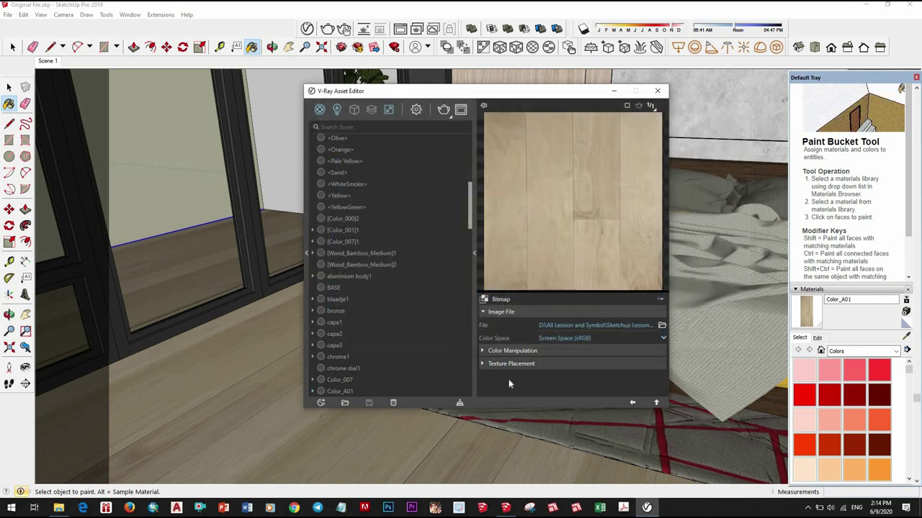
{"action": "left_click", "coordinate": [632, 403]}
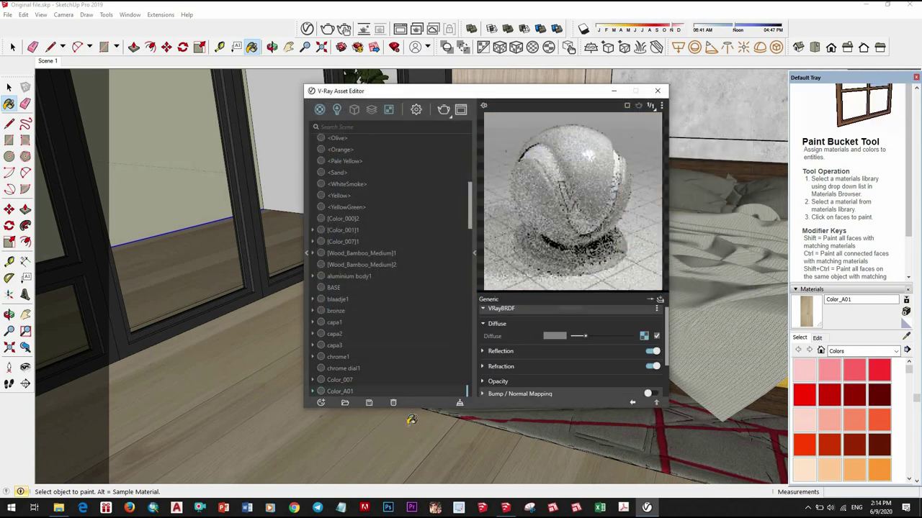
{"action": "left_click", "coordinate": [657, 89]}
{"action": "key", "text": "space"}
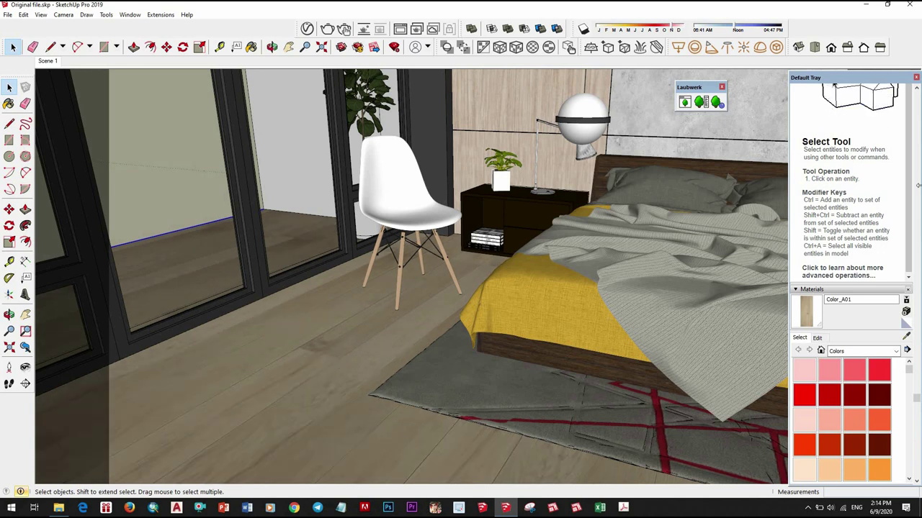
{"action": "key", "text": "b"}
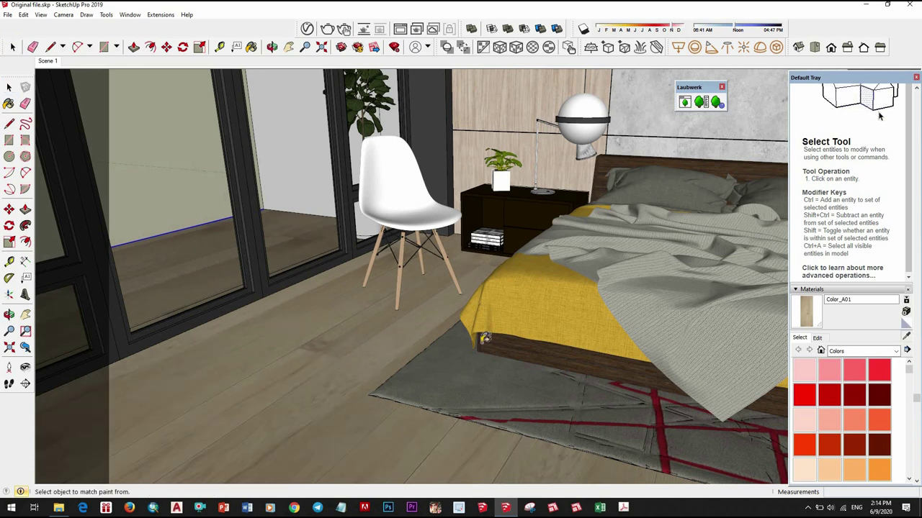
Open the V-Ray material editor and move it further left
{"action": "left_click", "coordinate": [308, 29]}
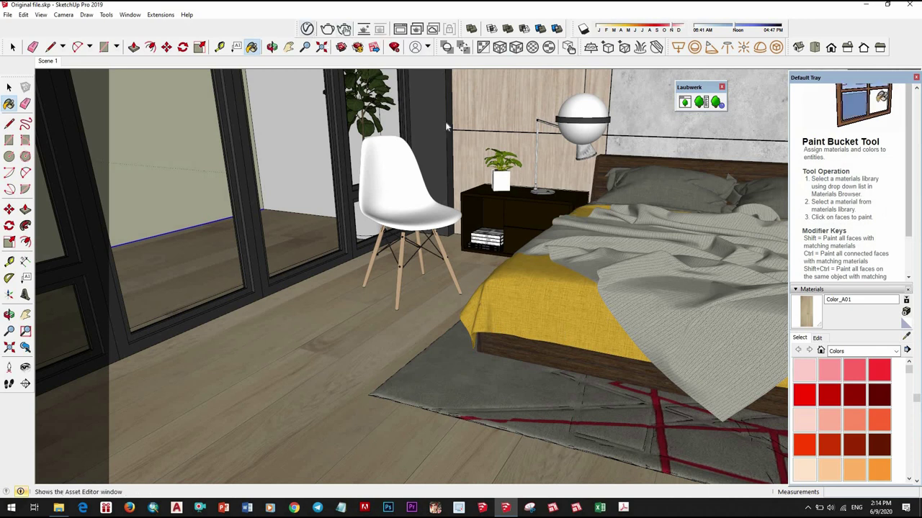
{"action": "left_click_drag", "start_coordinate": [345, 103], "coordinate": [212, 103]}
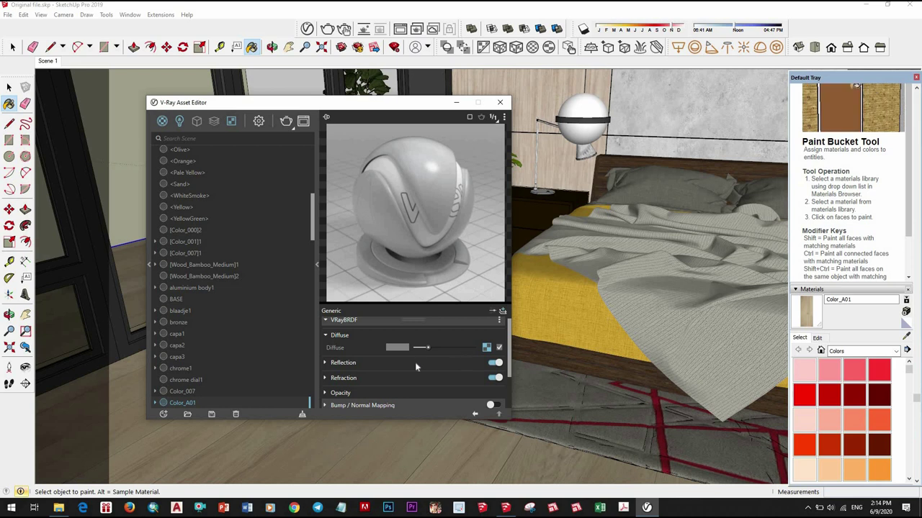
{"action": "scroll", "coordinate": [431, 356], "scroll_direction": "down", "scroll_amount": 2}
{"action": "scroll", "coordinate": [431, 355], "scroll_direction": "up", "scroll_amount": 2}
{"action": "scroll", "coordinate": [406, 357], "scroll_direction": "down", "scroll_amount": 1}
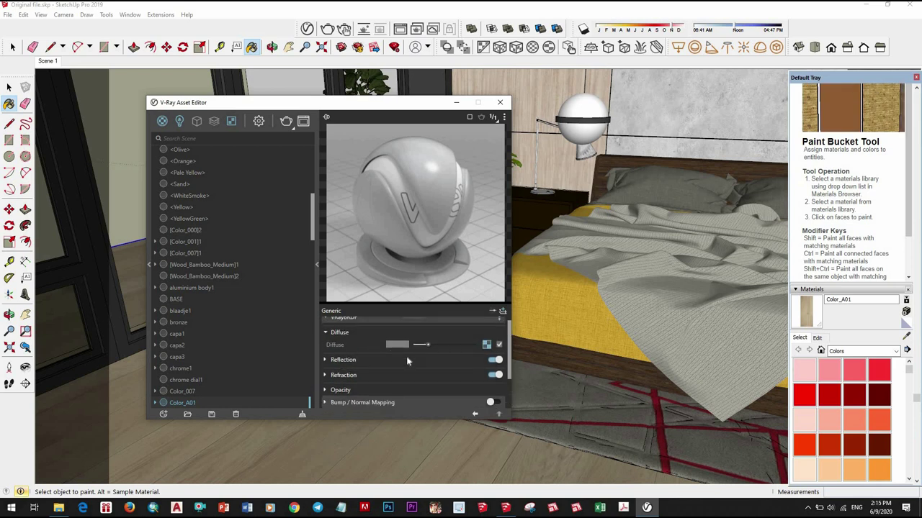
{"action": "scroll", "coordinate": [432, 365], "scroll_direction": "down", "scroll_amount": 1}
{"action": "scroll", "coordinate": [432, 364], "scroll_direction": "up", "scroll_amount": 2}
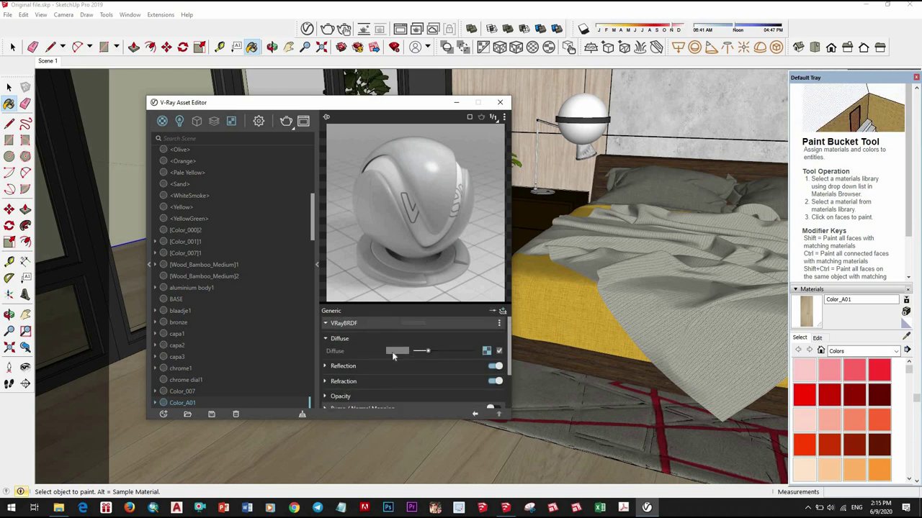
Close the Diffuse colour picker unchanged and sample the rug's patterned fabric1 material
{"action": "left_click", "coordinate": [397, 351]}
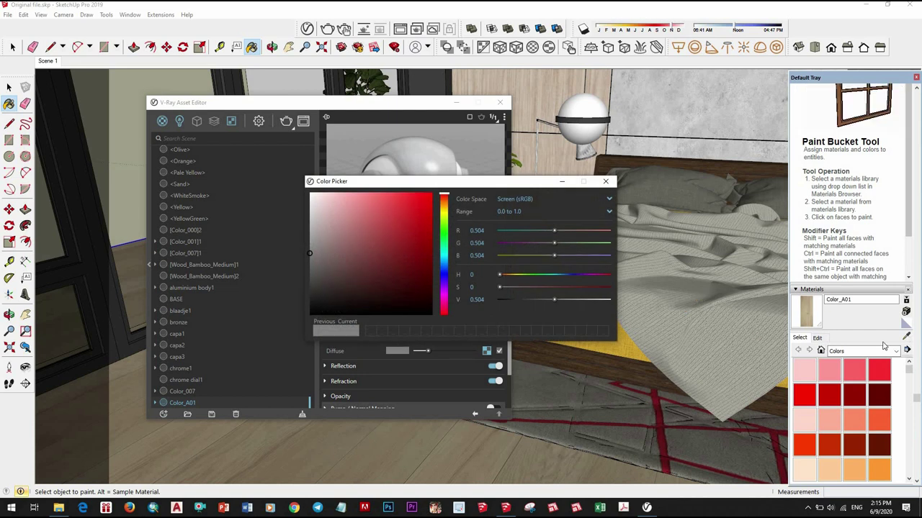
{"action": "left_click", "coordinate": [495, 445]}
{"action": "key", "text": "alt"}
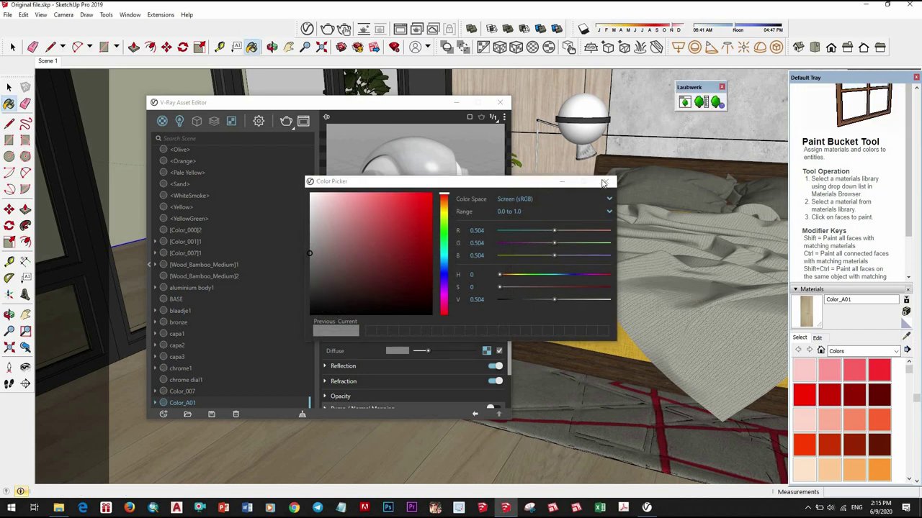
{"action": "left_click", "coordinate": [605, 181]}
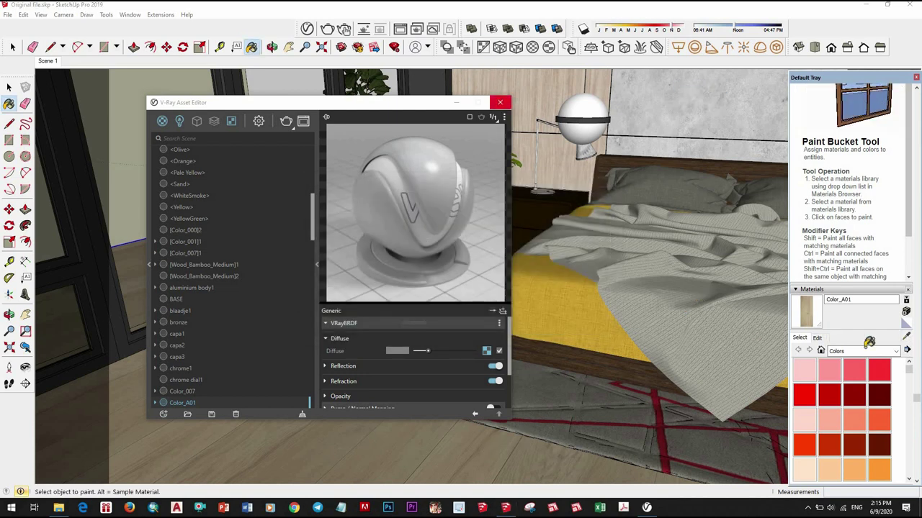
{"action": "left_click", "coordinate": [906, 336]}
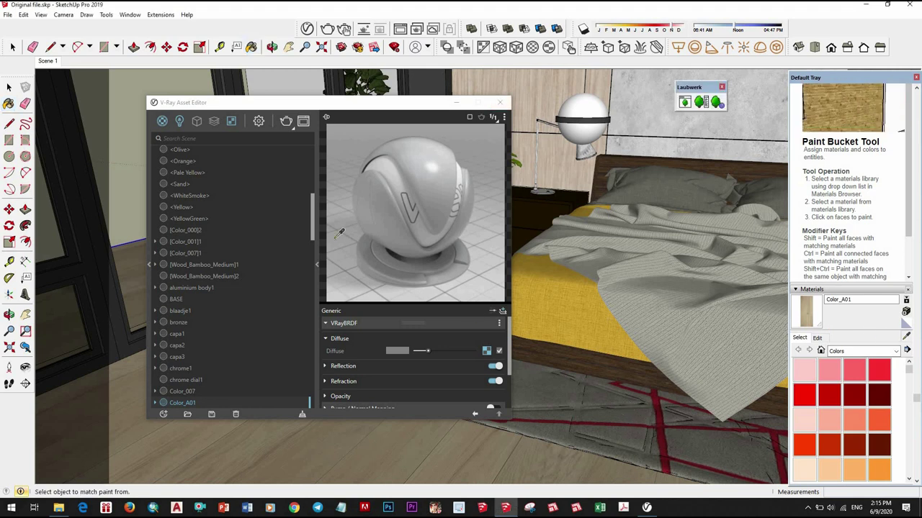
{"action": "left_click", "coordinate": [363, 205]}
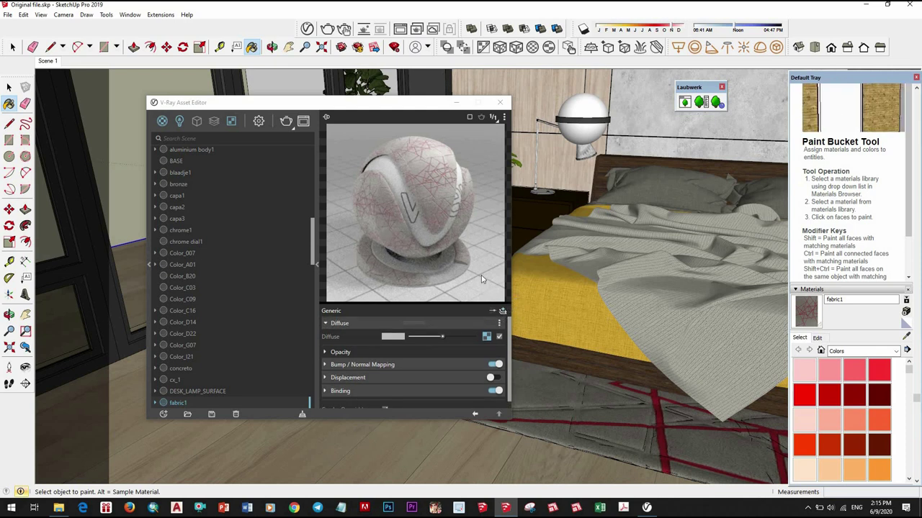
Add a grey Reflection layer with 0.7 glossiness to fabric1, then sample the blanket's Material~3
{"action": "left_click", "coordinate": [503, 312]}
{"action": "left_click", "coordinate": [429, 281]}
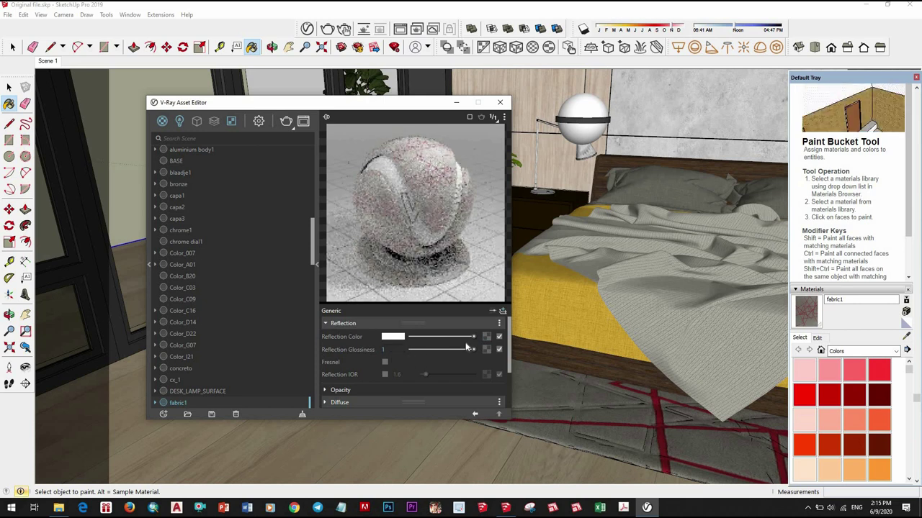
{"action": "mouse_move", "coordinate": [473, 337]}
{"action": "left_mouse_down"}
{"action": "mouse_move", "coordinate": [435, 335]}
{"action": "mouse_move", "coordinate": [454, 350]}
{"action": "left_mouse_up"}
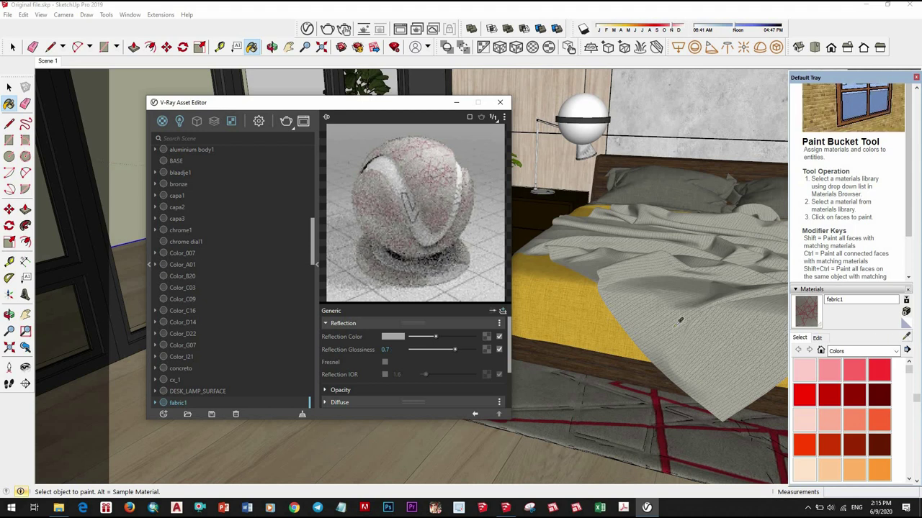
{"action": "left_click", "coordinate": [346, 283], "text": "alt"}
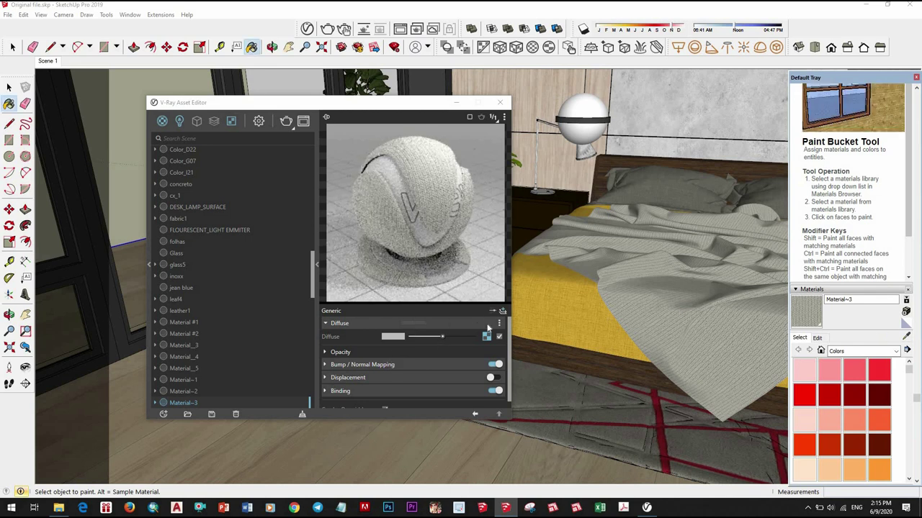
Add a mid-grey Reflection layer to Material~3 with glossiness 0.8
{"action": "right_click", "coordinate": [465, 236]}
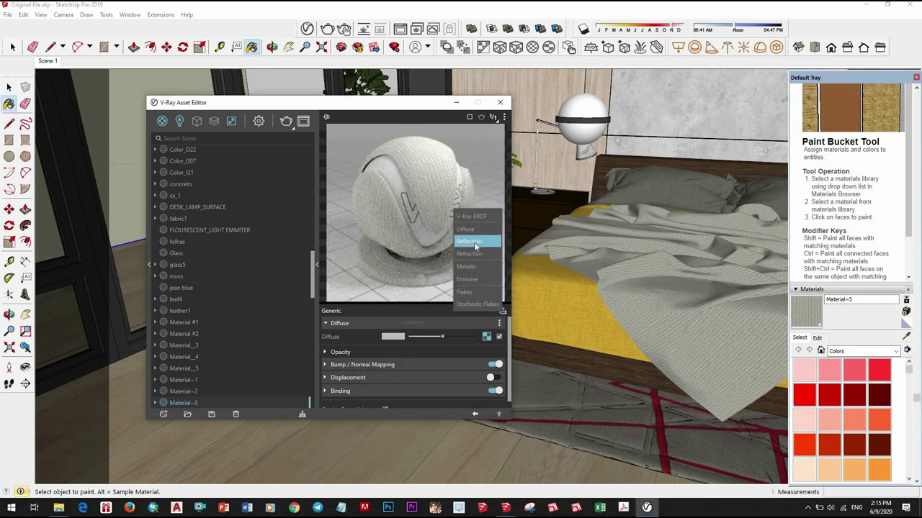
{"action": "left_click", "coordinate": [462, 187]}
{"action": "left_click_drag", "start_coordinate": [472, 337], "coordinate": [454, 338]}
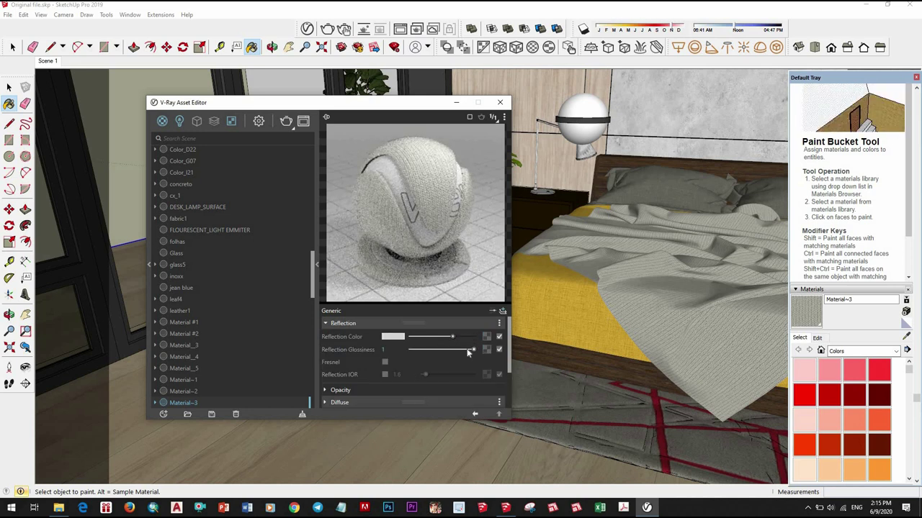
{"action": "left_click_drag", "start_coordinate": [473, 350], "coordinate": [458, 350]}
{"action": "left_click", "coordinate": [461, 350]}
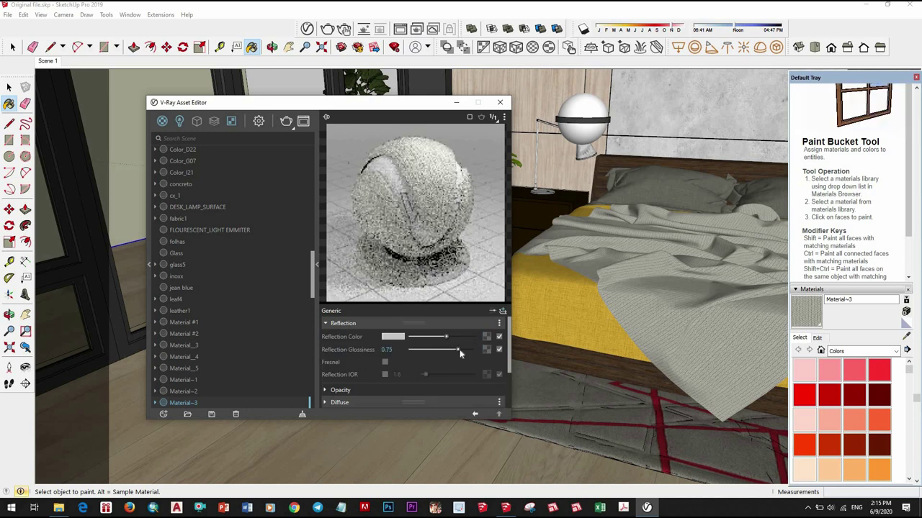
{"action": "scroll", "coordinate": [432, 364], "scroll_direction": "down", "scroll_amount": 2}
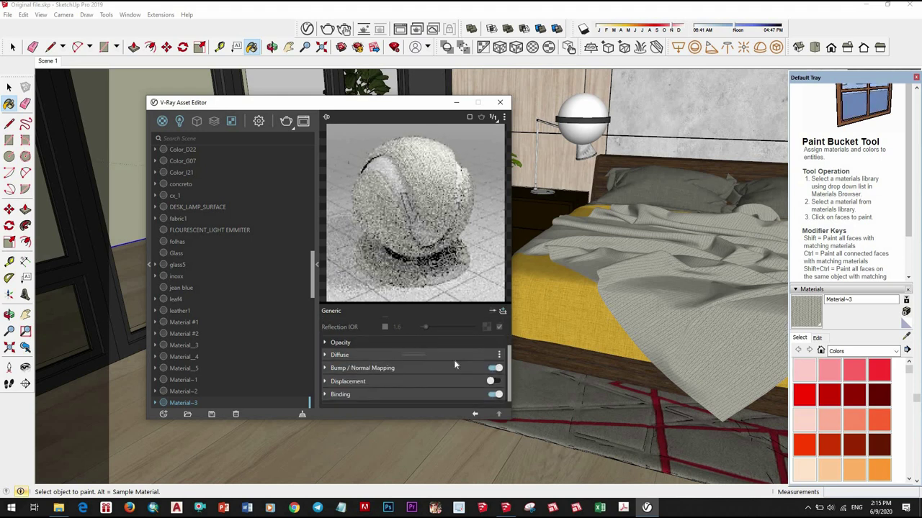
Check fabric1's Displacement and Bump settings, then sample the yellow bedspread's Material~4
{"action": "left_click", "coordinate": [907, 337]}
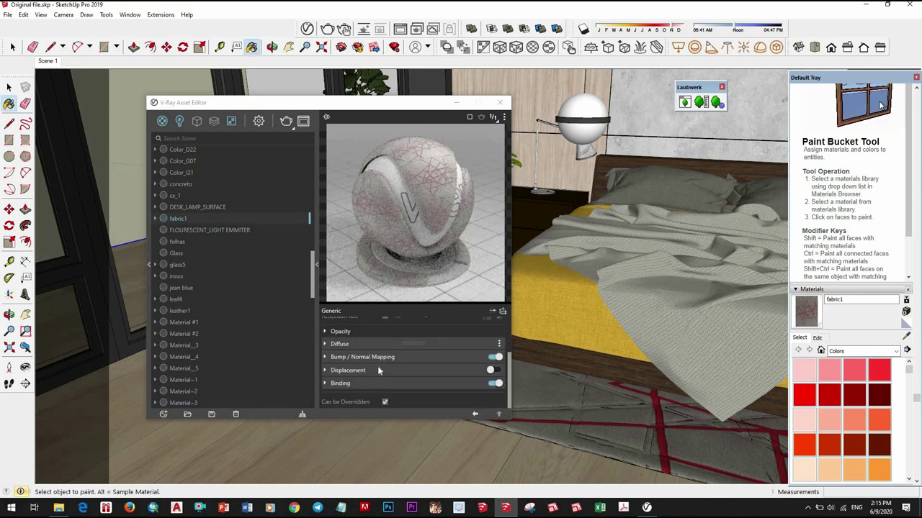
{"action": "left_click", "coordinate": [391, 370]}
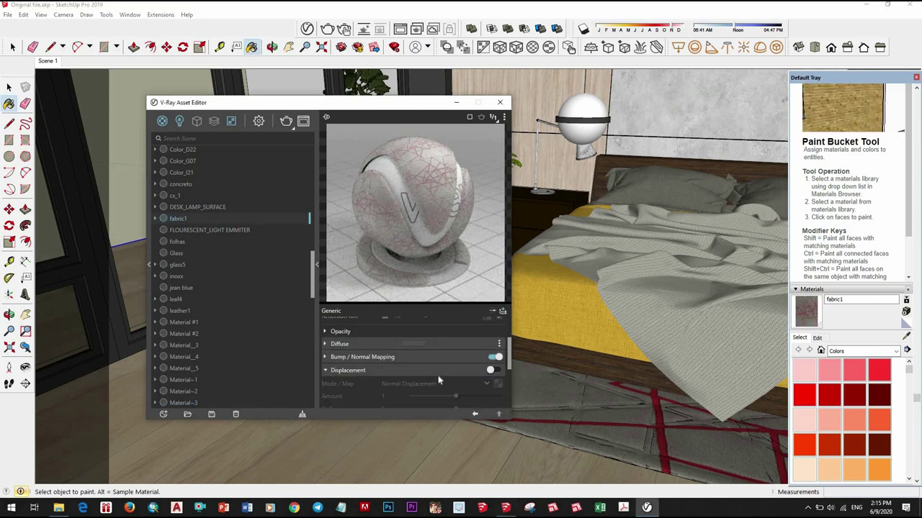
{"action": "left_click", "coordinate": [362, 356]}
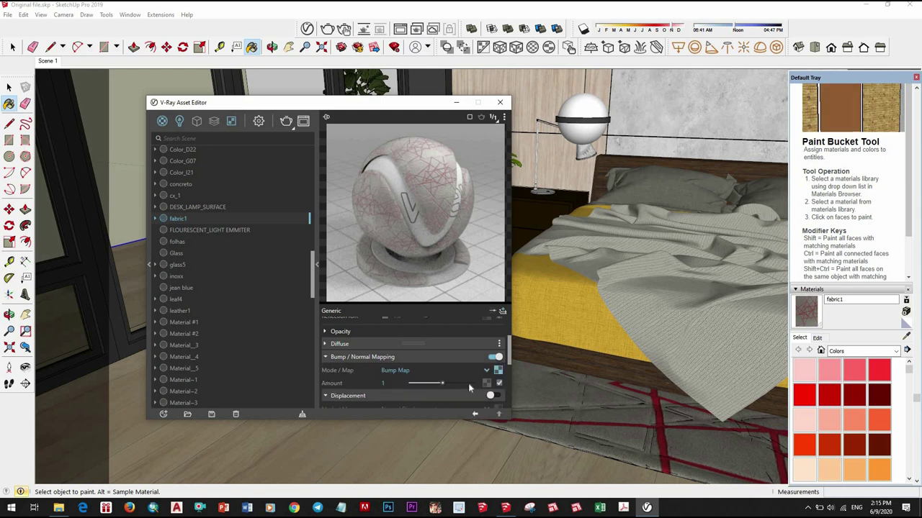
{"action": "scroll", "coordinate": [395, 383], "scroll_direction": "down", "scroll_amount": 2}
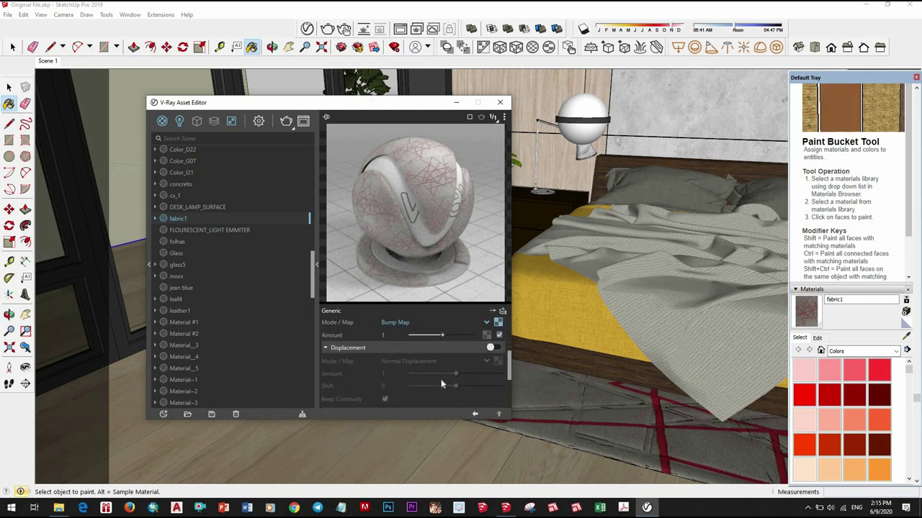
{"action": "scroll", "coordinate": [442, 384], "scroll_direction": "up", "scroll_amount": 3}
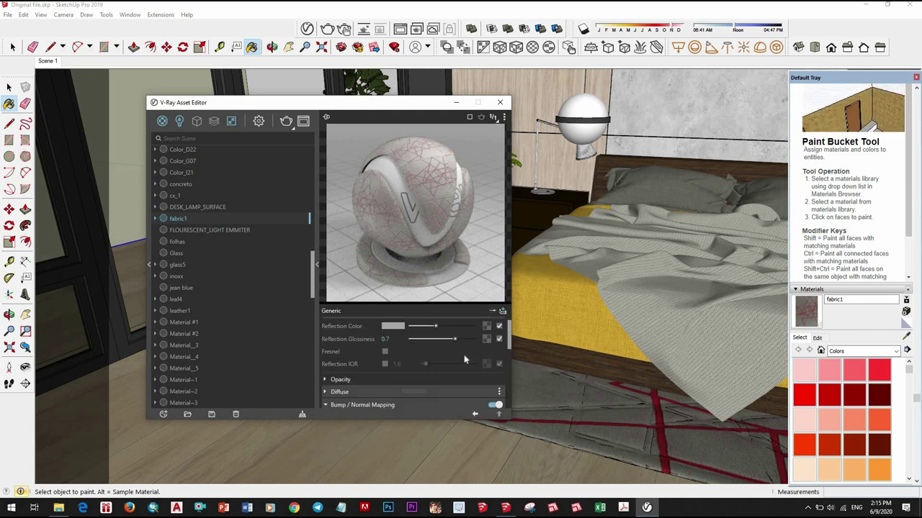
{"action": "left_click", "coordinate": [907, 337]}
Load the yellow Material~4 and turn its reflection colour from black to grey
{"action": "left_click", "coordinate": [529, 344]}
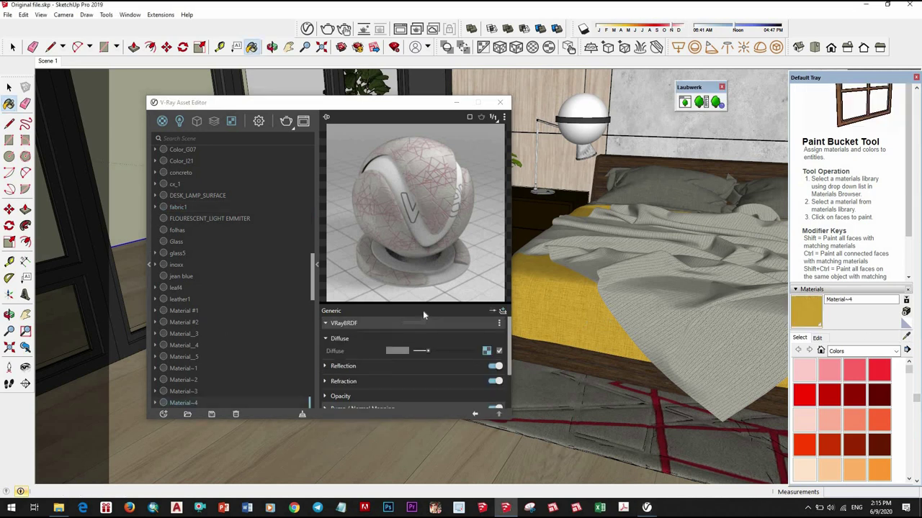
{"action": "scroll", "coordinate": [458, 368], "scroll_direction": "down", "scroll_amount": 2}
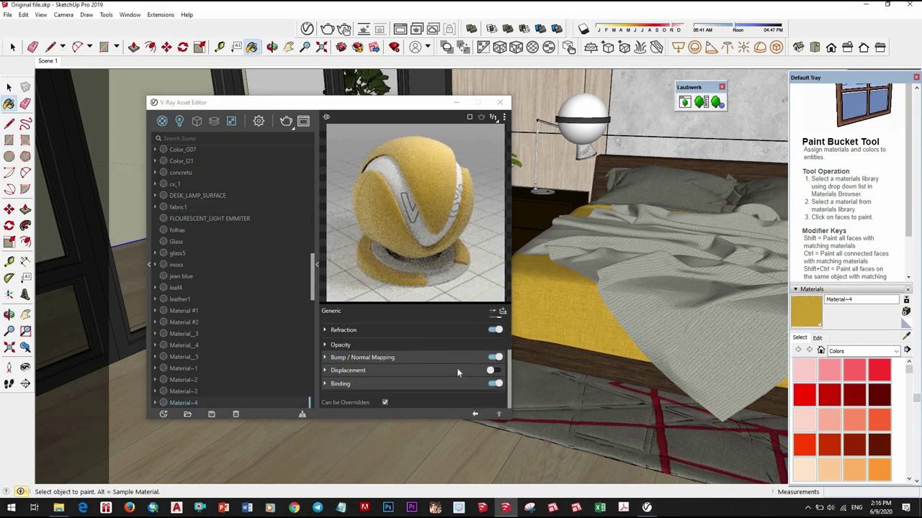
{"action": "scroll", "coordinate": [457, 368], "scroll_direction": "up", "scroll_amount": 1}
{"action": "scroll", "coordinate": [432, 370], "scroll_direction": "up", "scroll_amount": 1}
{"action": "left_click", "coordinate": [412, 365]}
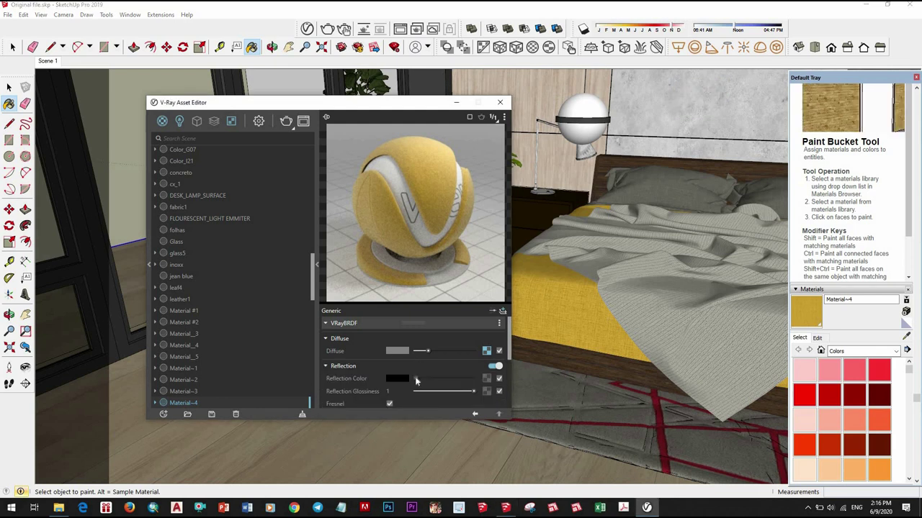
{"action": "left_click", "coordinate": [423, 380]}
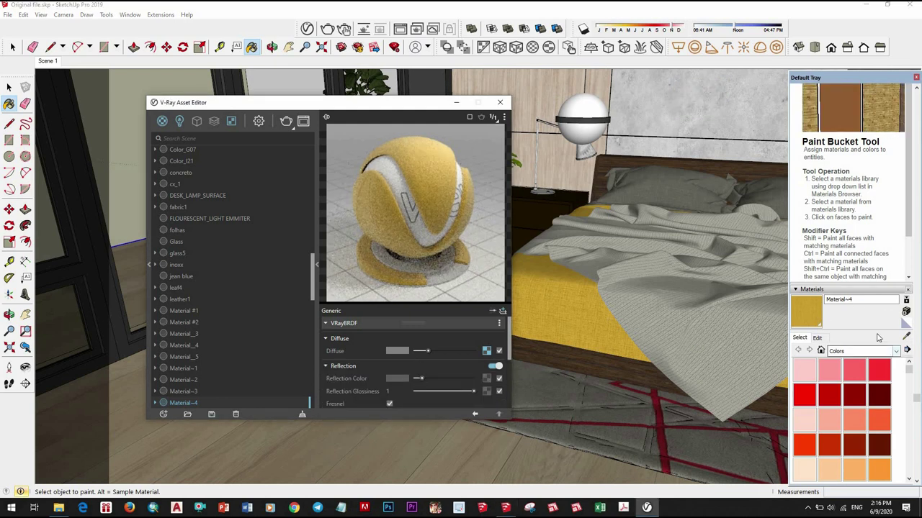
Load the pillows' Material~2 and give it a grey Reflection layer with 0.95 glossiness
{"action": "left_click", "coordinate": [699, 195], "text": "alt"}
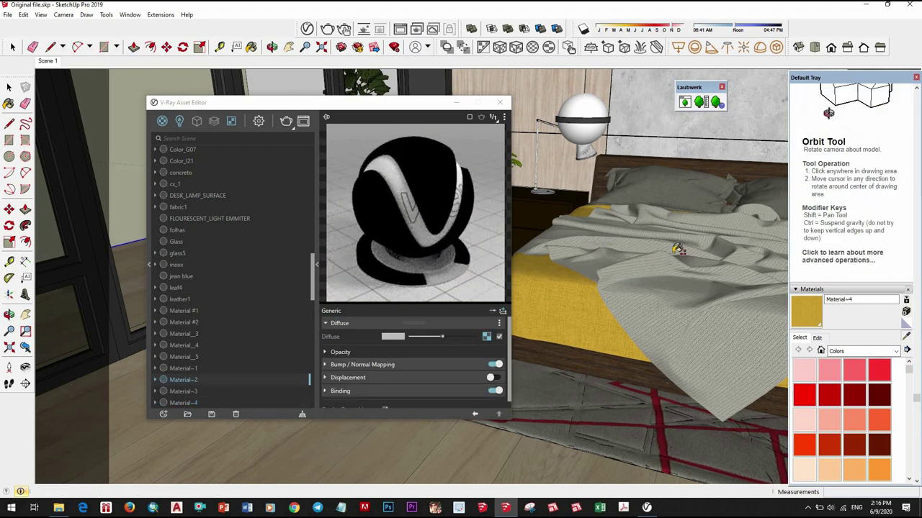
{"action": "middle_click_drag", "start_coordinate": [684, 236], "coordinate": [629, 297]}
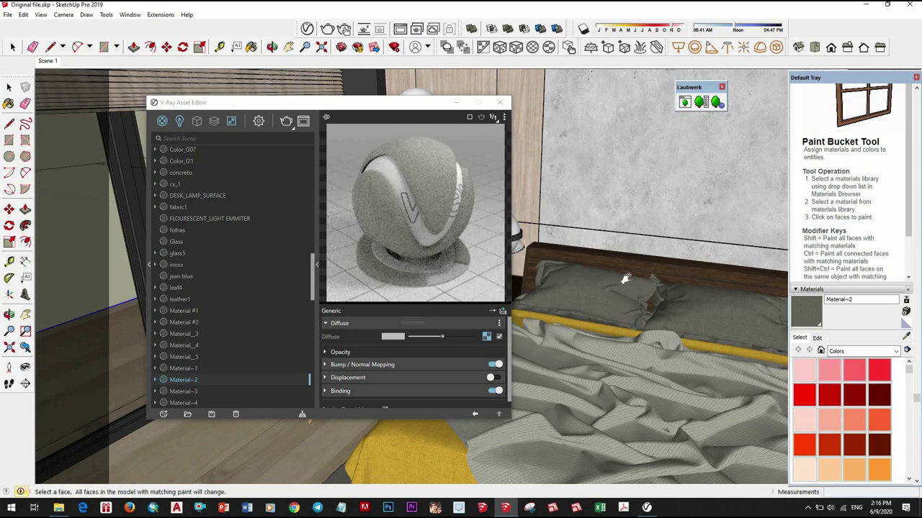
{"action": "middle_click", "coordinate": [637, 279]}
{"action": "middle_click_drag", "start_coordinate": [456, 354], "coordinate": [442, 351]}
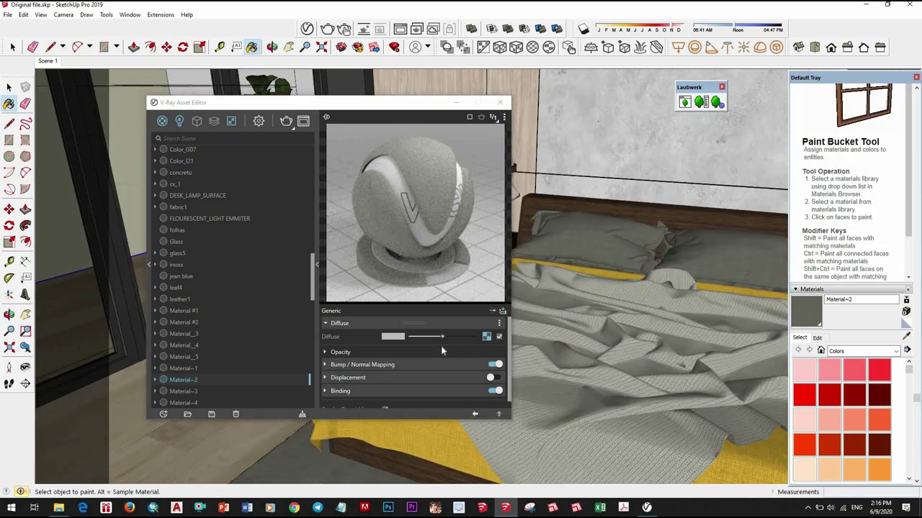
{"action": "left_click", "coordinate": [503, 312]}
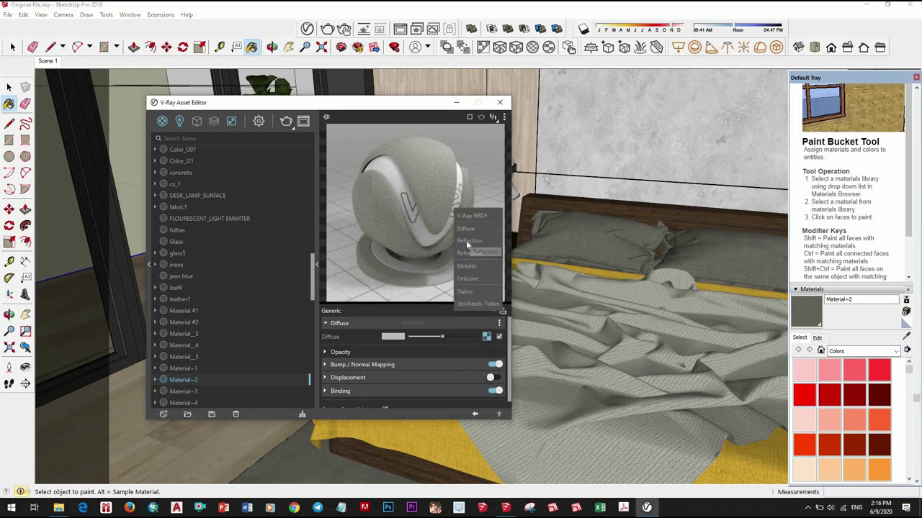
{"action": "left_click", "coordinate": [472, 242]}
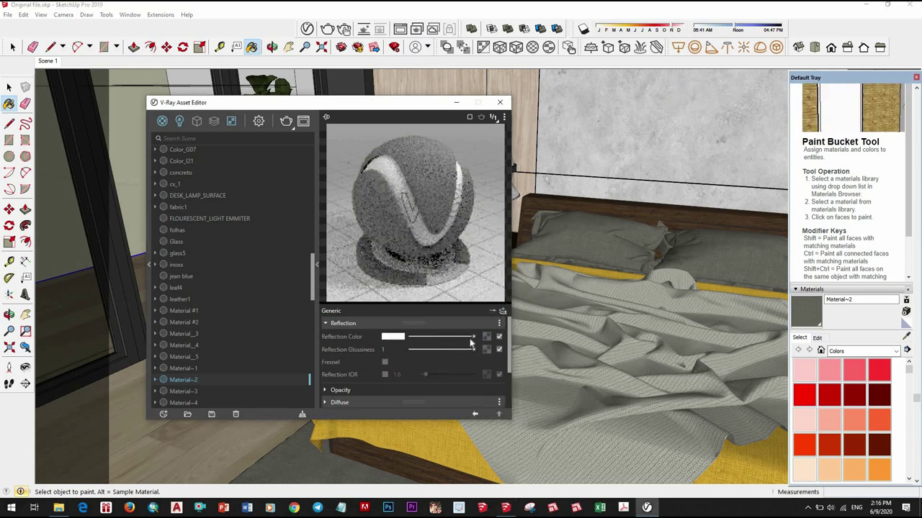
{"action": "mouse_move", "coordinate": [472, 337]}
{"action": "left_mouse_down"}
{"action": "mouse_move", "coordinate": [453, 337]}
{"action": "mouse_move", "coordinate": [470, 350]}
{"action": "mouse_move", "coordinate": [450, 337]}
{"action": "left_mouse_up"}
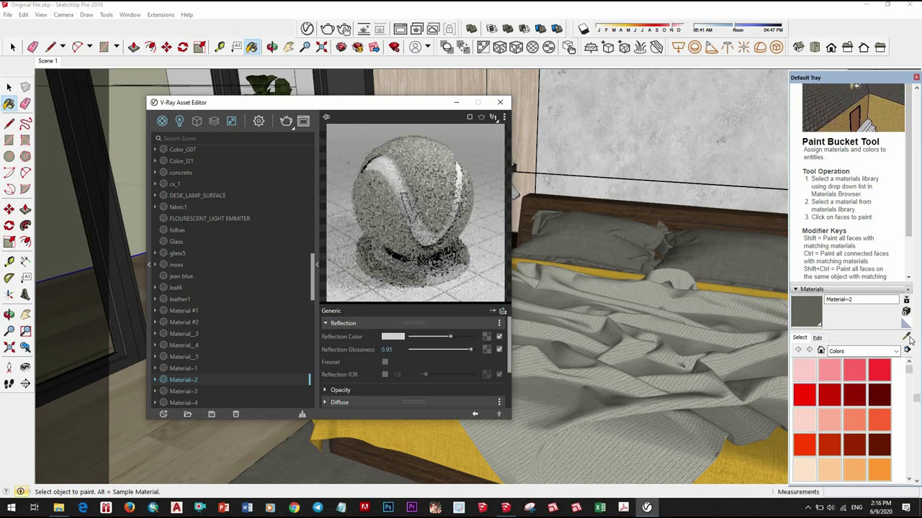
Orbit to the headboard and sample its dark-wood Material~1
{"action": "left_click", "coordinate": [907, 338]}
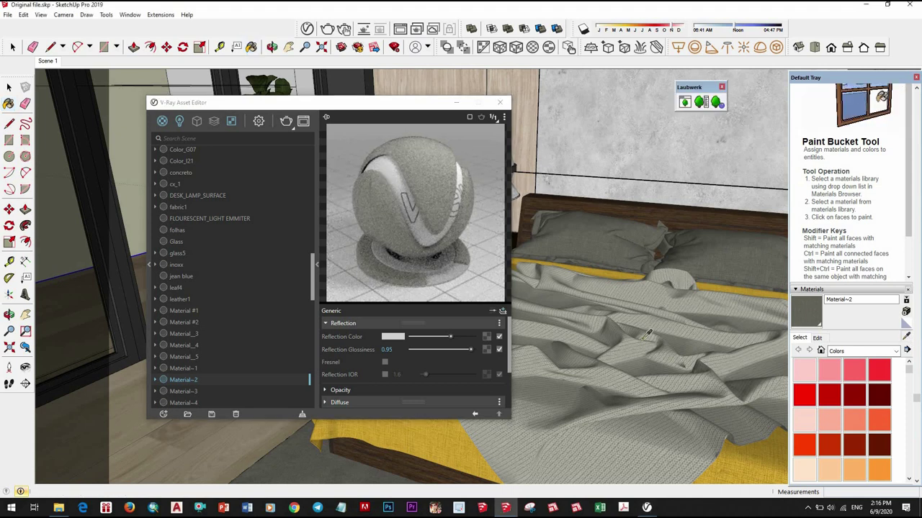
{"action": "middle_click_drag", "start_coordinate": [648, 335], "coordinate": [636, 361]}
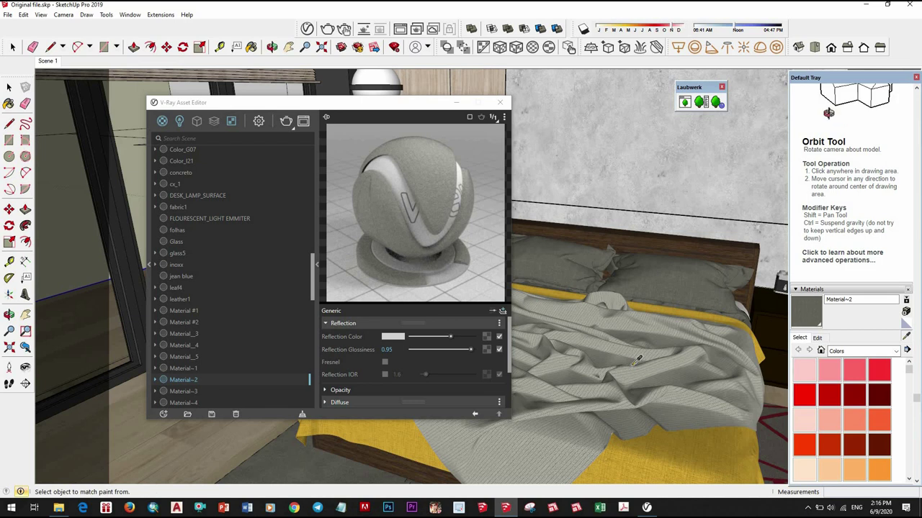
{"action": "middle_click_drag", "start_coordinate": [637, 360], "coordinate": [733, 204]}
{"action": "left_click", "coordinate": [736, 186]}
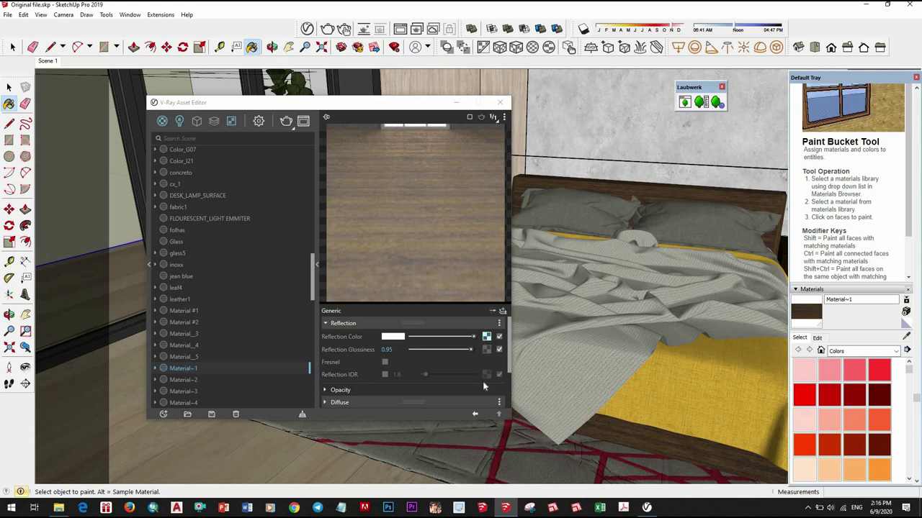
Make the headboard Material~1's reflection colour greyer
{"action": "scroll", "coordinate": [460, 374], "scroll_direction": "down", "scroll_amount": 2}
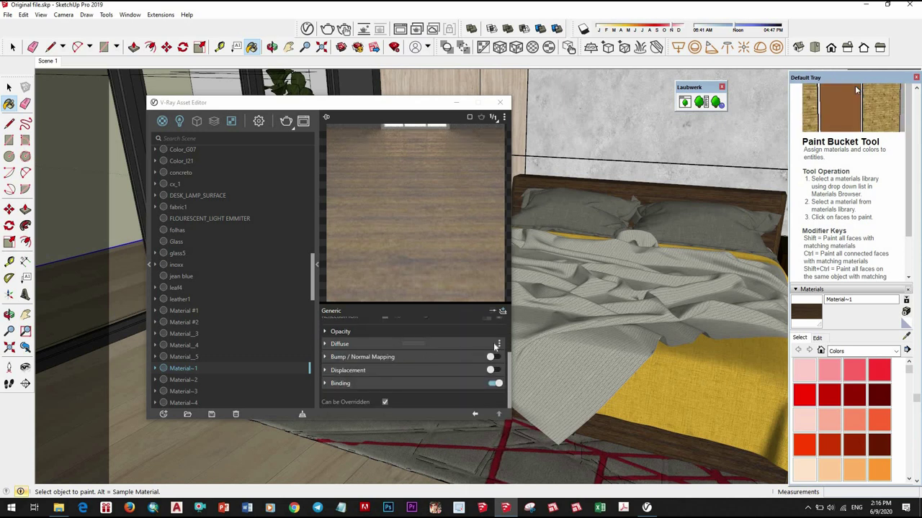
{"action": "scroll", "coordinate": [498, 327], "scroll_direction": "up", "scroll_amount": 2}
{"action": "left_click", "coordinate": [503, 311]}
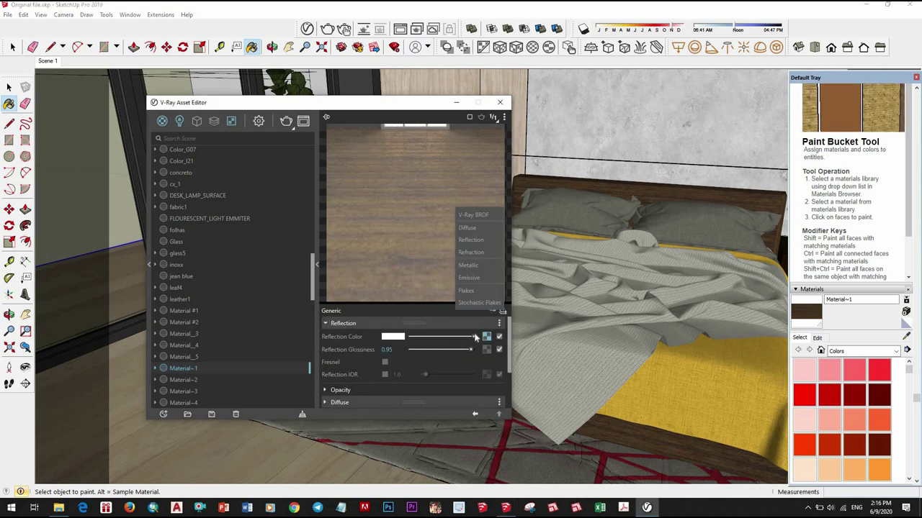
{"action": "left_click_drag", "start_coordinate": [475, 338], "coordinate": [462, 340]}
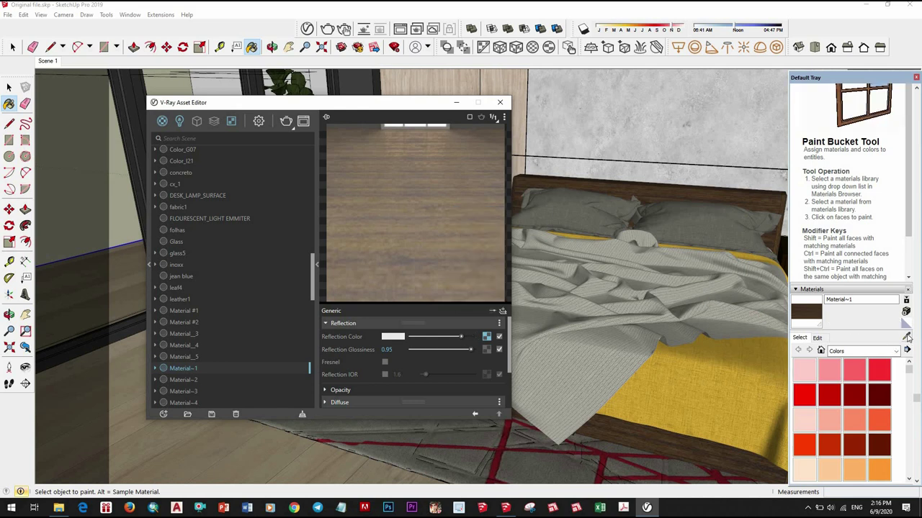
Sample the wall material Color_D14 and lower its reflection glossiness to 0.45
{"action": "left_click", "coordinate": [906, 311]}
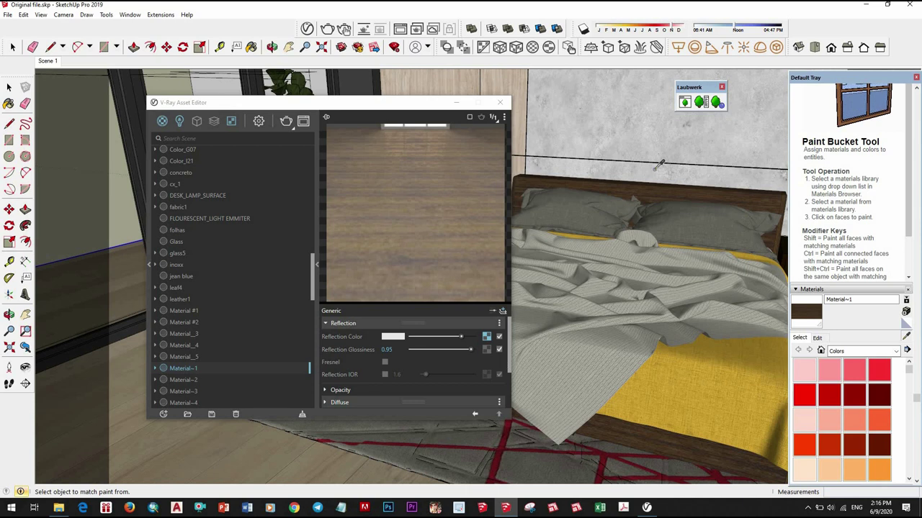
{"action": "left_click", "coordinate": [645, 133]}
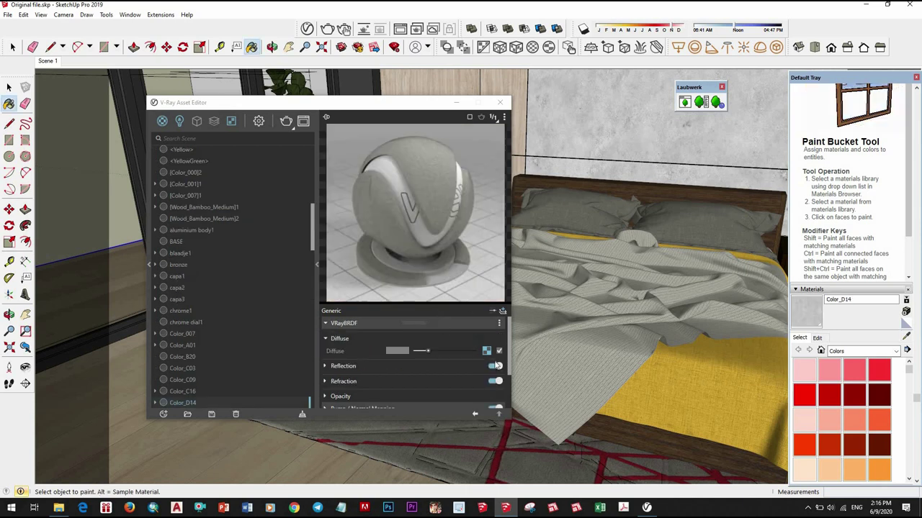
{"action": "left_click", "coordinate": [446, 366]}
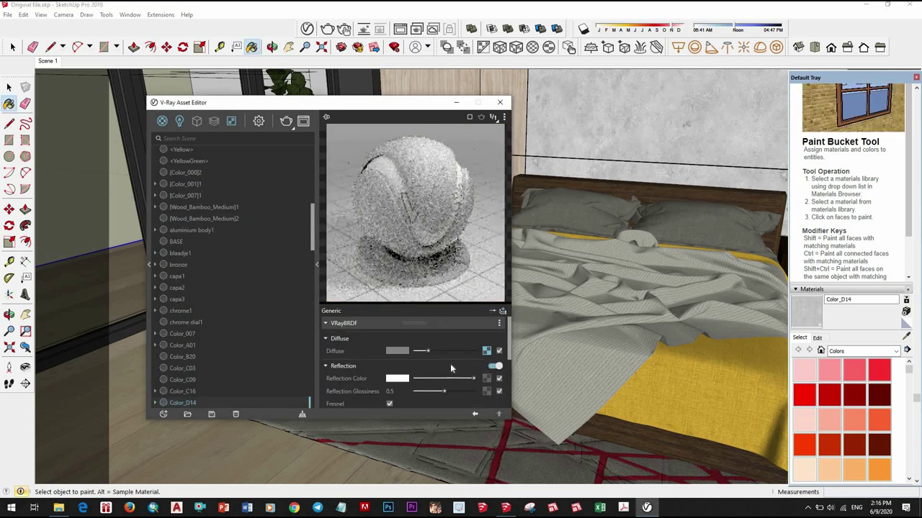
{"action": "scroll", "coordinate": [475, 375], "scroll_direction": "down", "scroll_amount": 3}
{"action": "scroll", "coordinate": [474, 382], "scroll_direction": "up", "scroll_amount": 3}
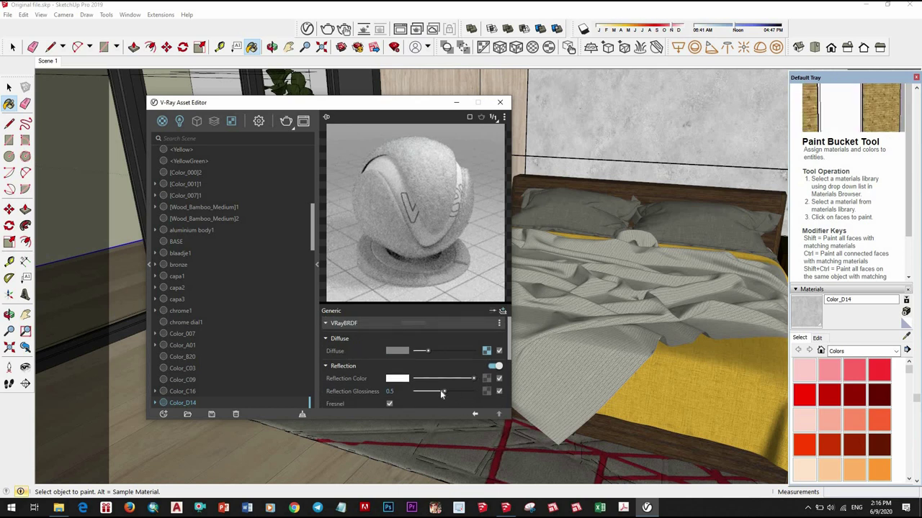
{"action": "left_click_drag", "start_coordinate": [441, 393], "coordinate": [439, 393]}
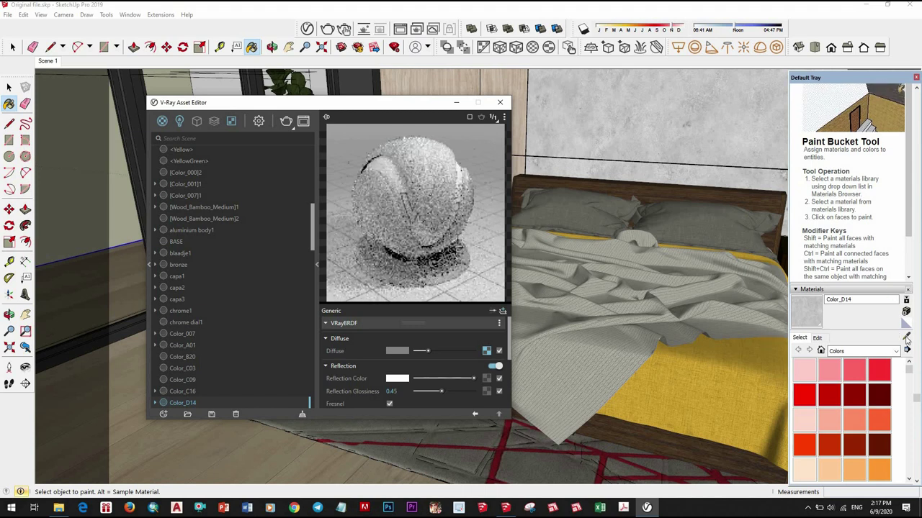
{"action": "key", "text": "alt"}
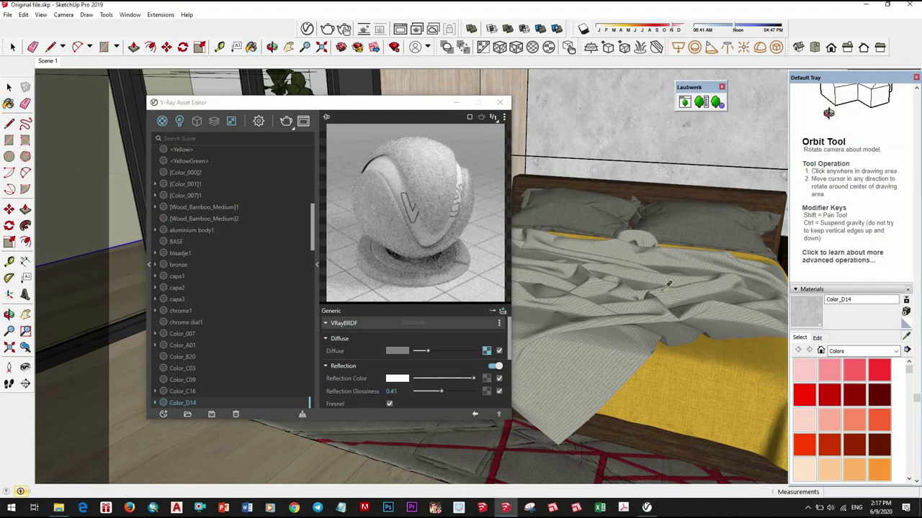
{"action": "mouse_move", "coordinate": [720, 292]}
{"action": "middle_mouse_down"}
{"action": "mouse_move", "coordinate": [632, 283]}
{"action": "mouse_move", "coordinate": [516, 186]}
{"action": "middle_mouse_up"}
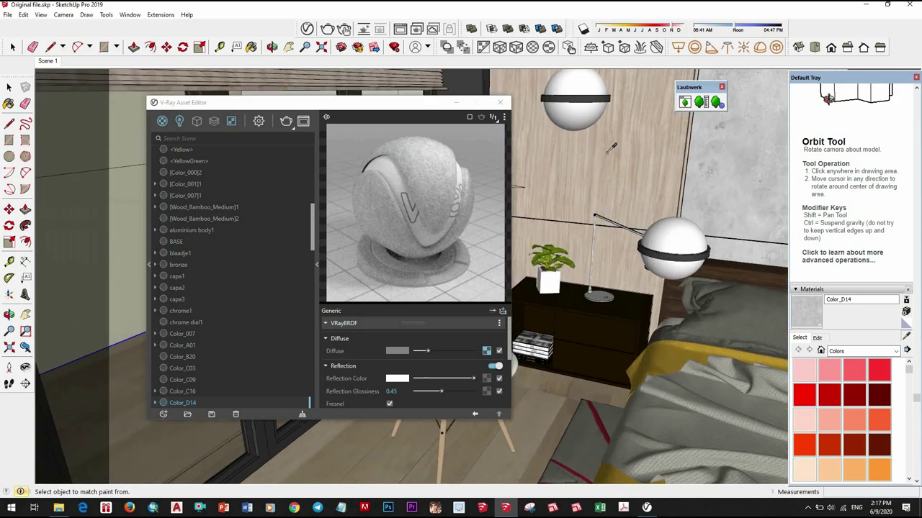
Sample Color_D22 and reduce its reflection glossiness to 0.7
{"action": "left_click", "coordinate": [517, 186], "text": "alt"}
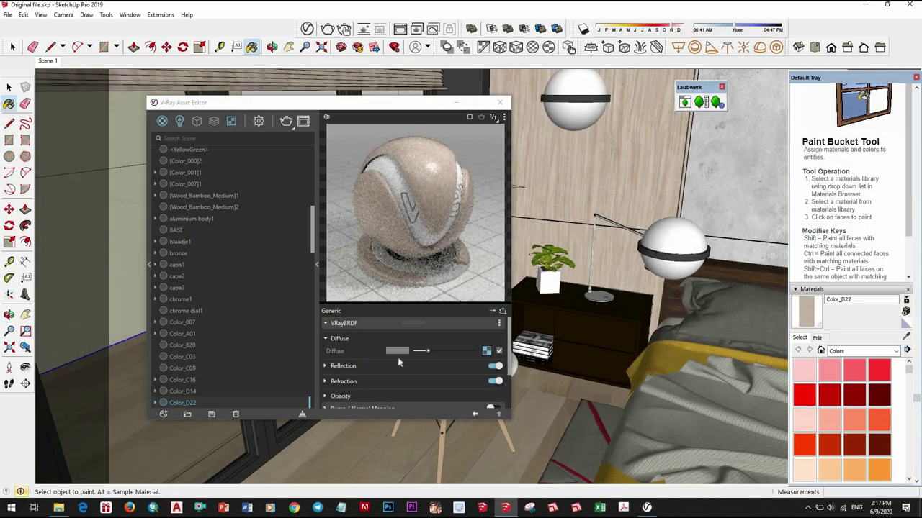
{"action": "left_click", "coordinate": [357, 366]}
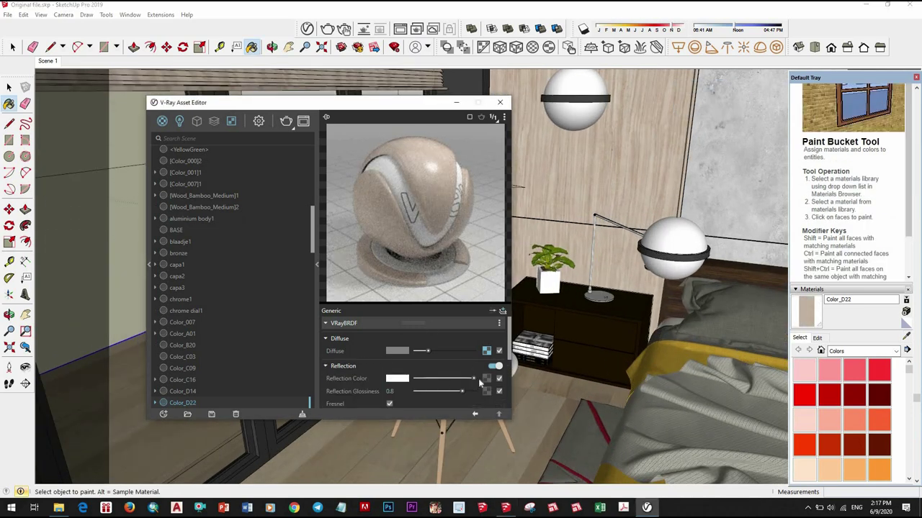
{"action": "left_click_drag", "start_coordinate": [461, 391], "coordinate": [455, 398]}
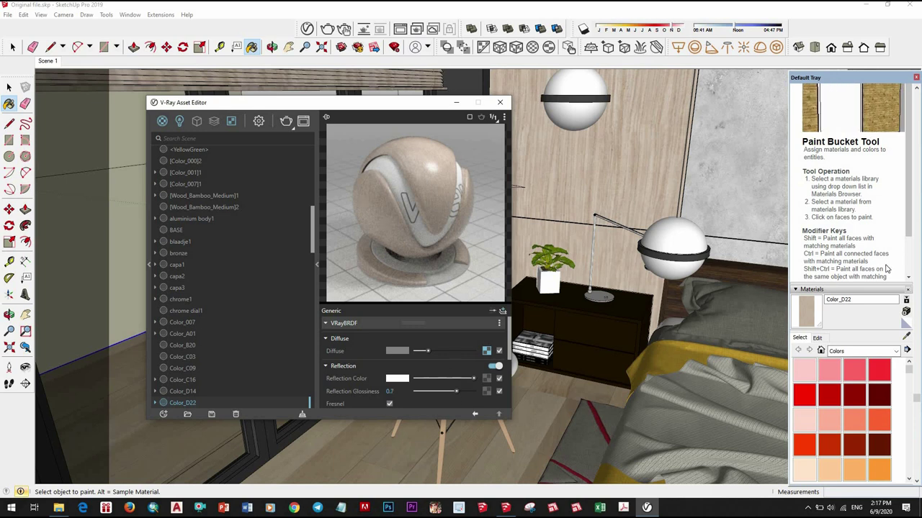
Sample the white lamp material [Color_001]1 and enable reflection IOR at 2
{"action": "key", "text": "alt"}
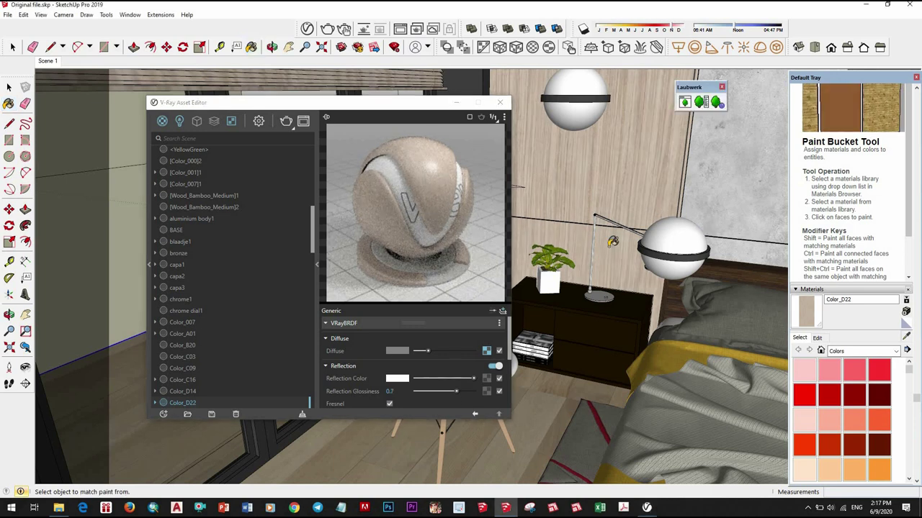
{"action": "left_click", "coordinate": [608, 245], "text": "alt"}
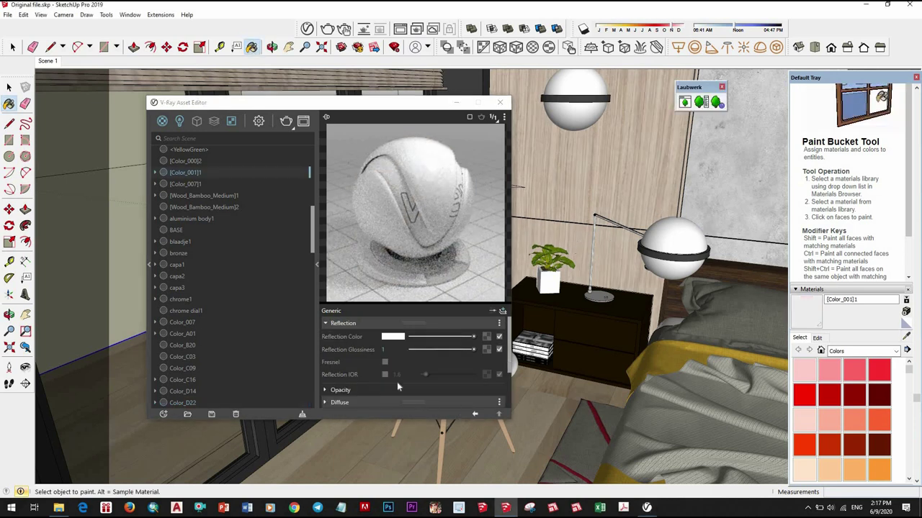
{"action": "scroll", "coordinate": [409, 360], "scroll_direction": "down", "scroll_amount": 2}
{"action": "scroll", "coordinate": [408, 360], "scroll_direction": "down", "scroll_amount": 2}
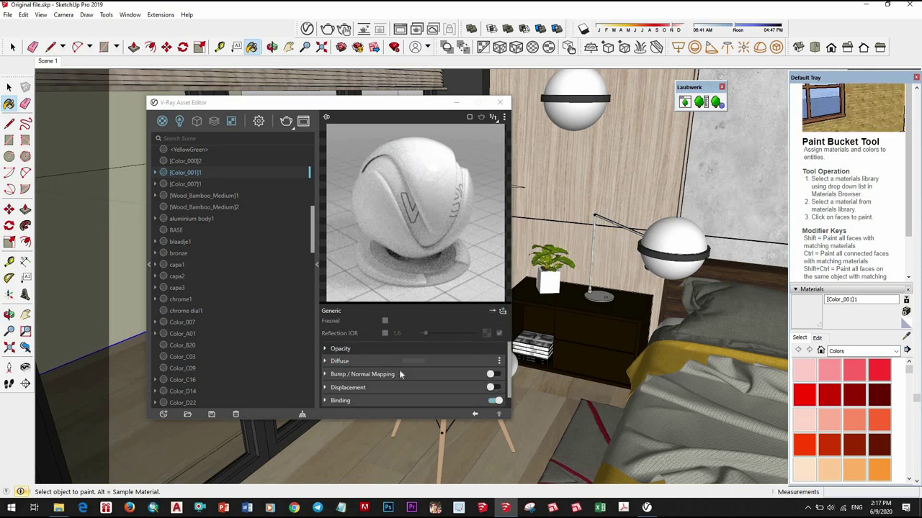
{"action": "scroll", "coordinate": [414, 357], "scroll_direction": "up", "scroll_amount": 4}
{"action": "scroll", "coordinate": [392, 352], "scroll_direction": "down", "scroll_amount": 3}
{"action": "scroll", "coordinate": [398, 363], "scroll_direction": "up", "scroll_amount": 2}
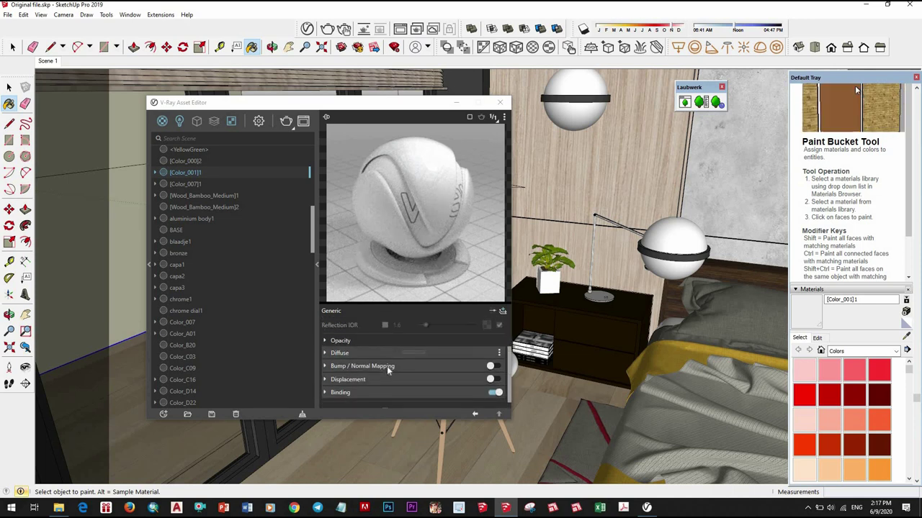
{"action": "scroll", "coordinate": [389, 364], "scroll_direction": "up", "scroll_amount": 1}
{"action": "left_click", "coordinate": [384, 364]}
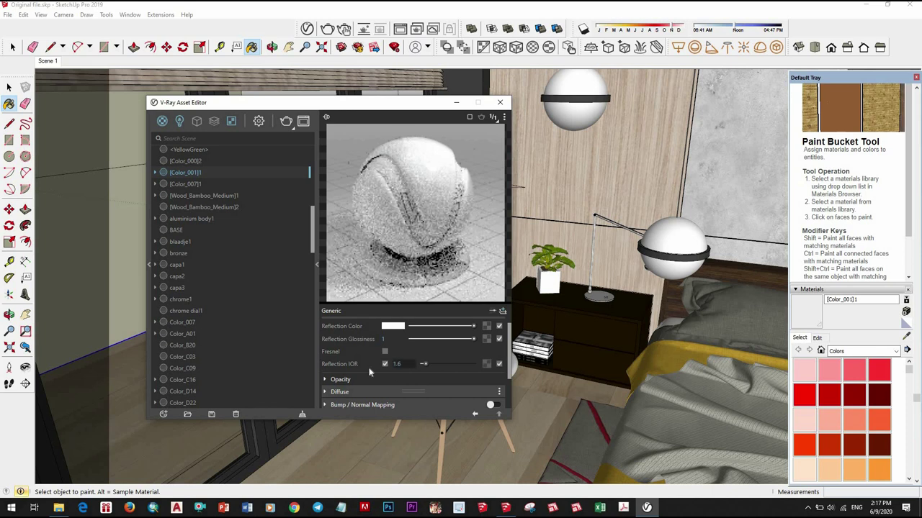
Pick up the nightstand's material Color_C16 into the V-Ray editor
{"action": "left_click", "coordinate": [906, 339]}
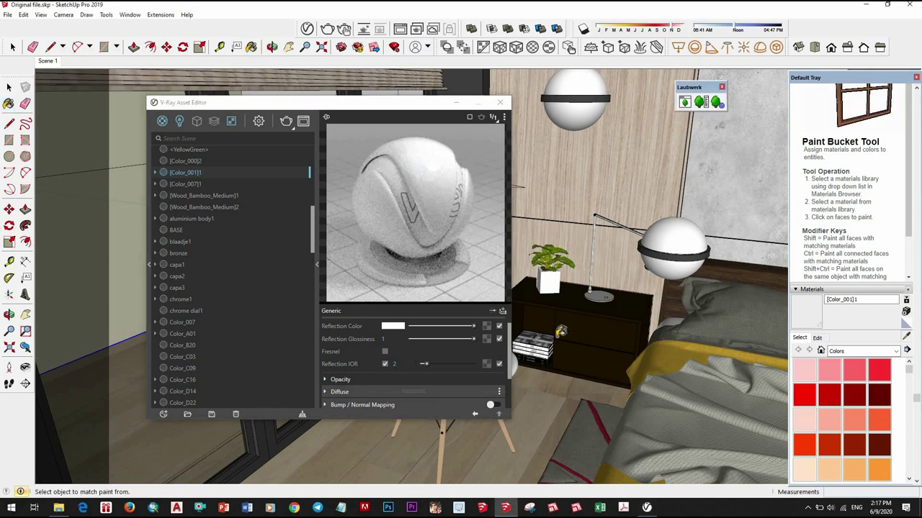
{"action": "left_click", "coordinate": [558, 333]}
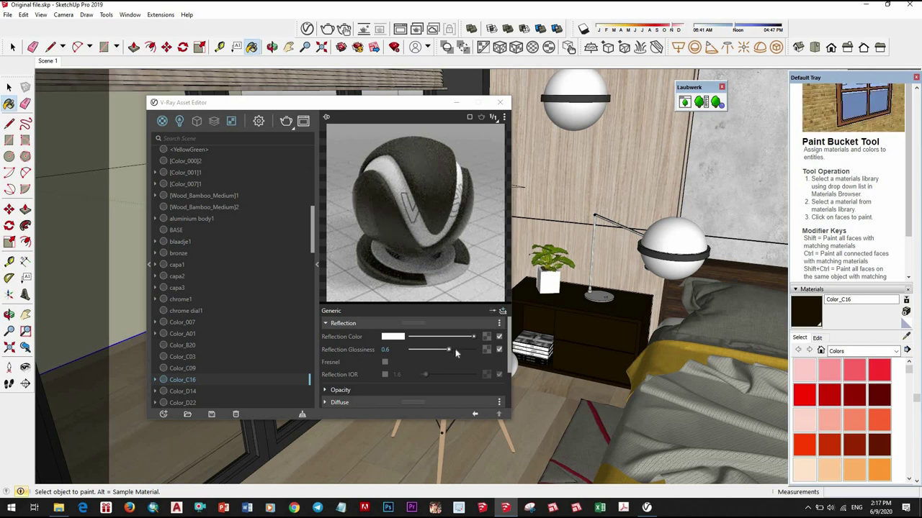
{"action": "scroll", "coordinate": [455, 352], "scroll_direction": "down", "scroll_amount": 3}
{"action": "scroll", "coordinate": [452, 358], "scroll_direction": "up", "scroll_amount": 3}
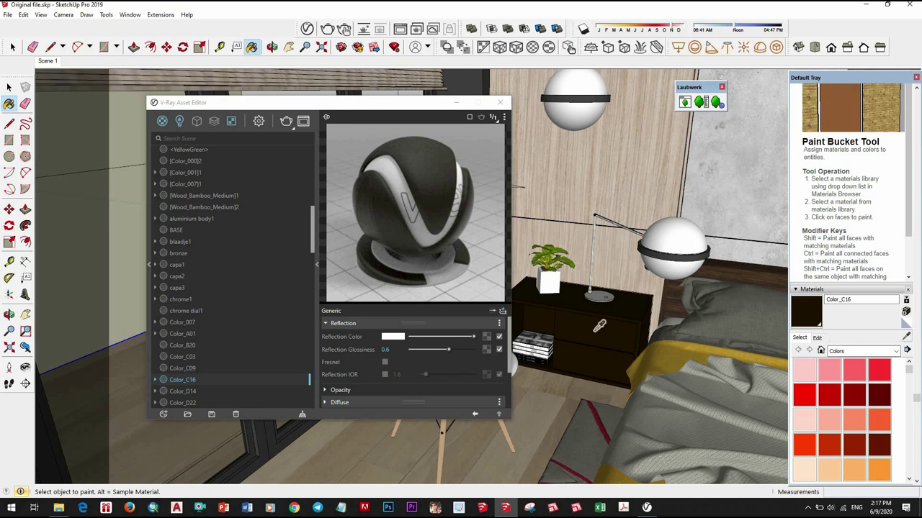
Reselect Color_D22, then orbit around the bed until the nightstand, white chair and wall lamp show
{"action": "left_click", "coordinate": [443, 428], "text": "alt"}
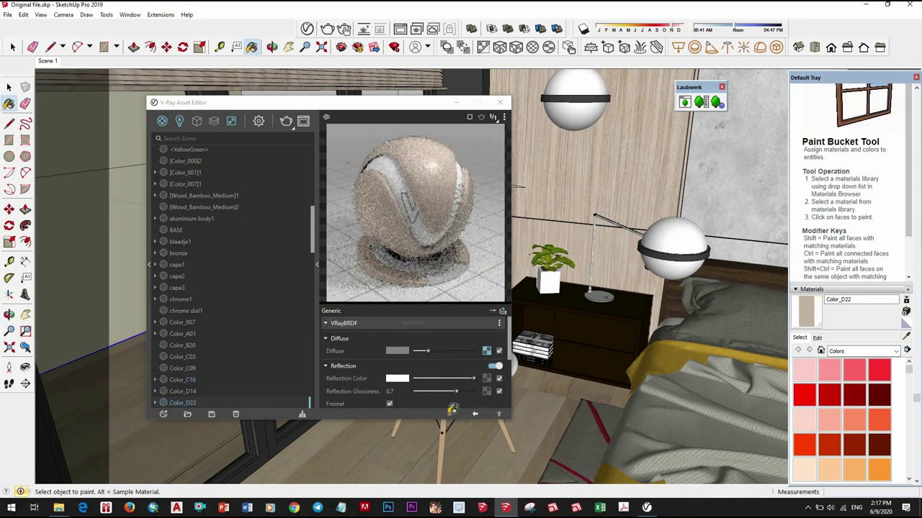
{"action": "left_click", "coordinate": [906, 337]}
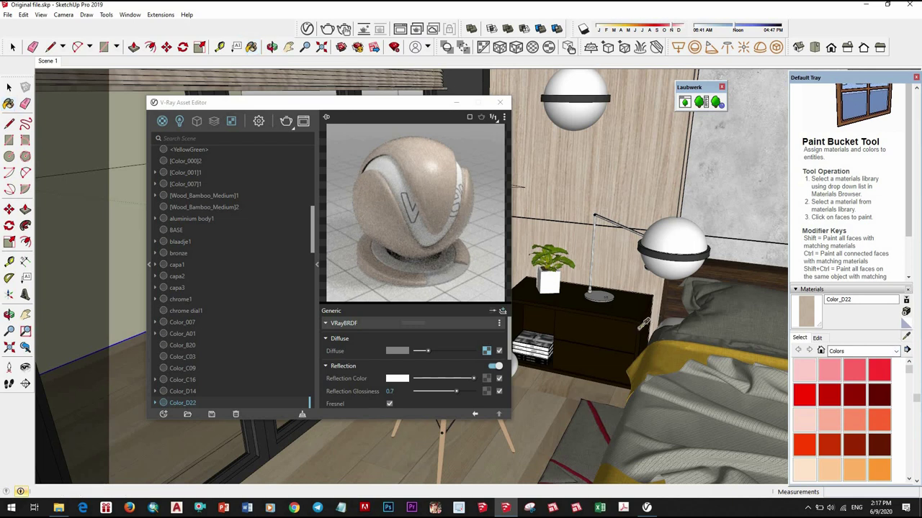
{"action": "mouse_move", "coordinate": [695, 333]}
{"action": "middle_mouse_down"}
{"action": "mouse_move", "coordinate": [639, 351]}
{"action": "mouse_move", "coordinate": [646, 333]}
{"action": "mouse_move", "coordinate": [684, 308]}
{"action": "mouse_move", "coordinate": [673, 328]}
{"action": "middle_mouse_up"}
{"action": "scroll", "coordinate": [646, 333], "scroll_direction": "up", "scroll_amount": 1}
{"action": "scroll", "coordinate": [646, 333], "scroll_direction": "down", "scroll_amount": 1}
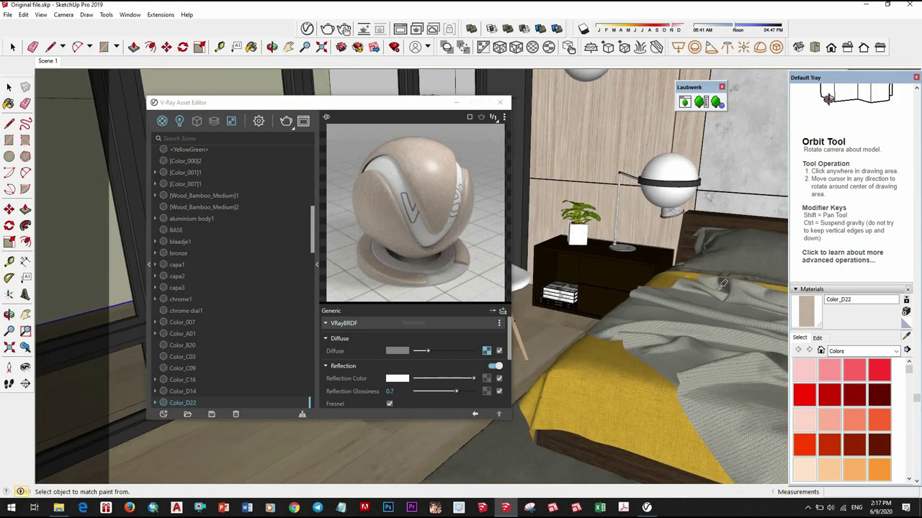
{"action": "mouse_move", "coordinate": [722, 285]}
{"action": "middle_mouse_down"}
{"action": "mouse_move", "coordinate": [688, 295]}
{"action": "mouse_move", "coordinate": [662, 283]}
{"action": "middle_mouse_up"}
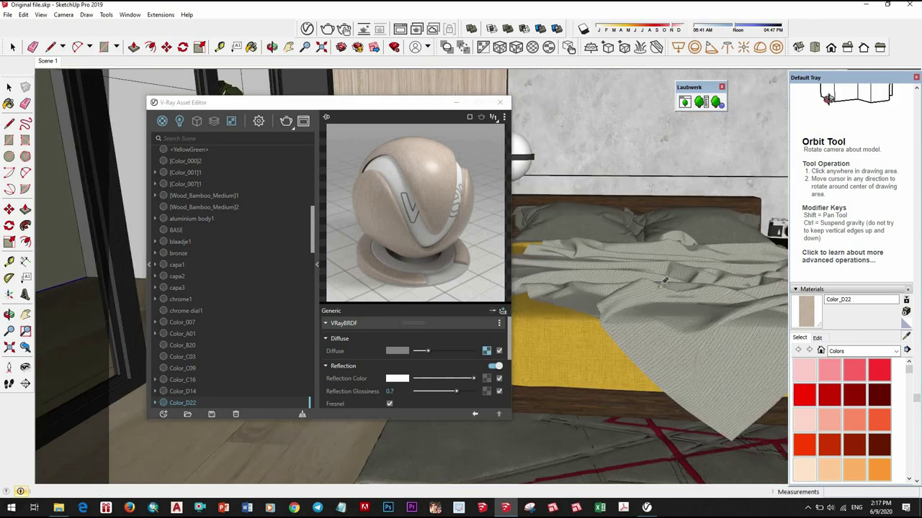
{"action": "middle_click_drag", "start_coordinate": [607, 297], "coordinate": [667, 321]}
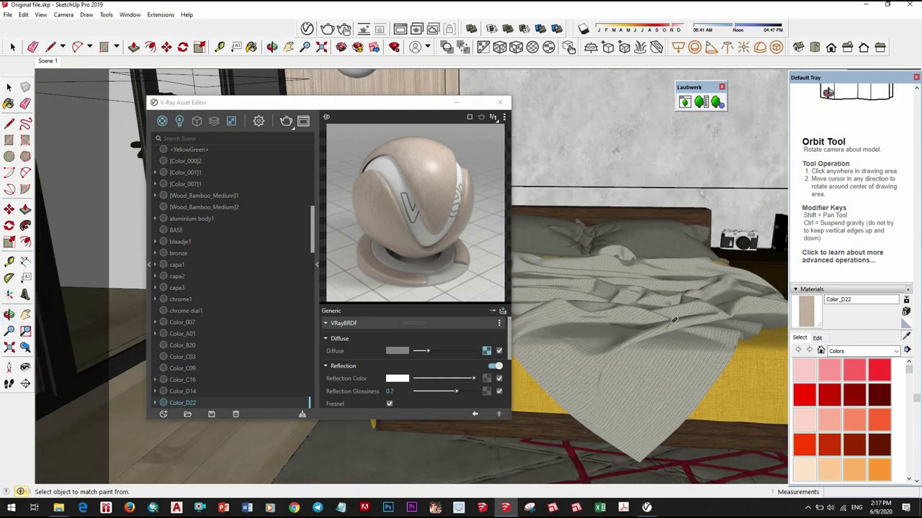
{"action": "middle_click_drag", "start_coordinate": [633, 353], "coordinate": [627, 356]}
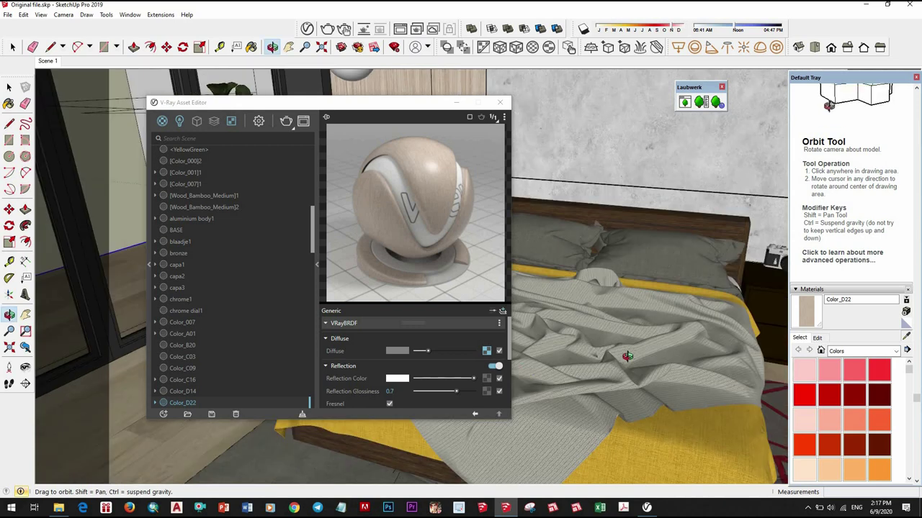
{"action": "middle_click_drag", "start_coordinate": [680, 322], "coordinate": [679, 331]}
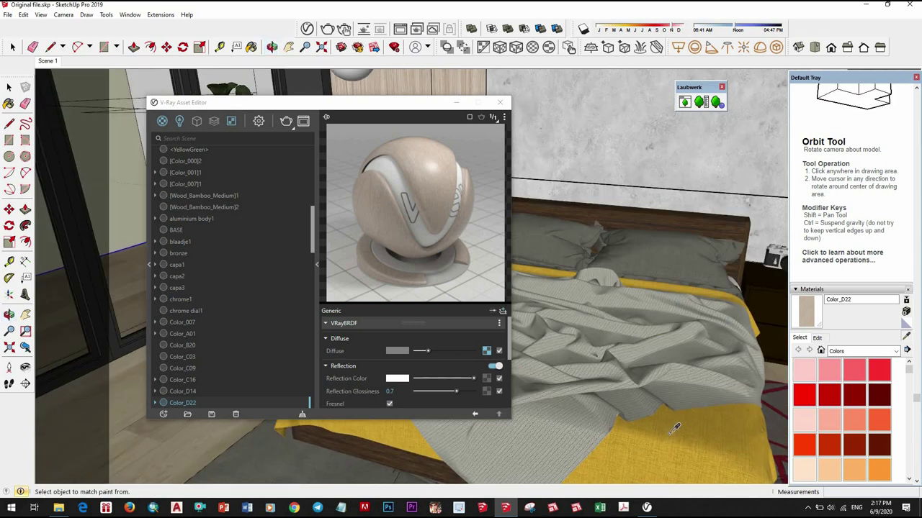
{"action": "middle_click_drag", "start_coordinate": [511, 87], "coordinate": [515, 77]}
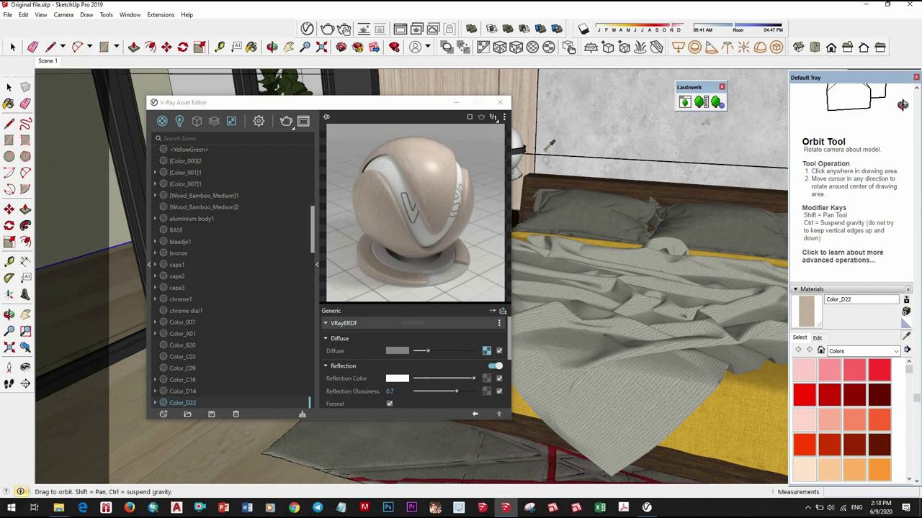
{"action": "mouse_move", "coordinate": [760, 246]}
{"action": "middle_mouse_down"}
{"action": "mouse_move", "coordinate": [761, 229]}
{"action": "mouse_move", "coordinate": [748, 237]}
{"action": "middle_mouse_up"}
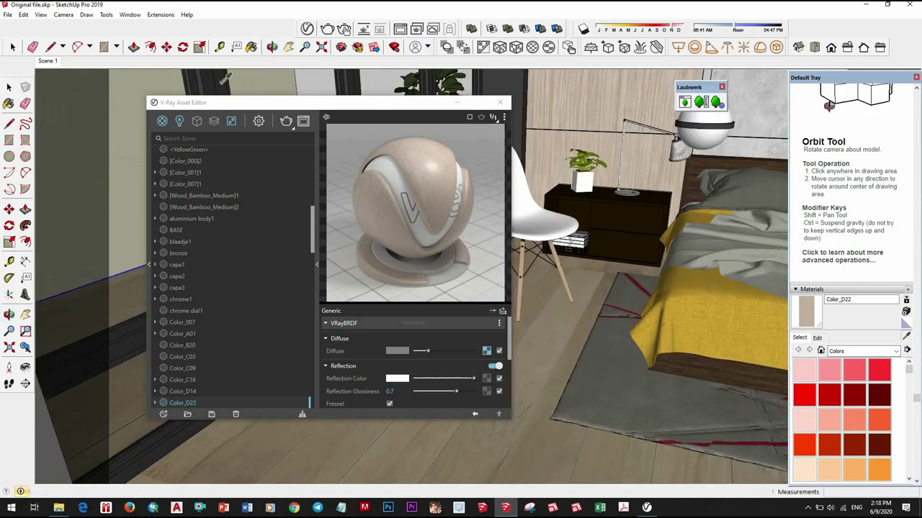
{"action": "key", "text": "b"}
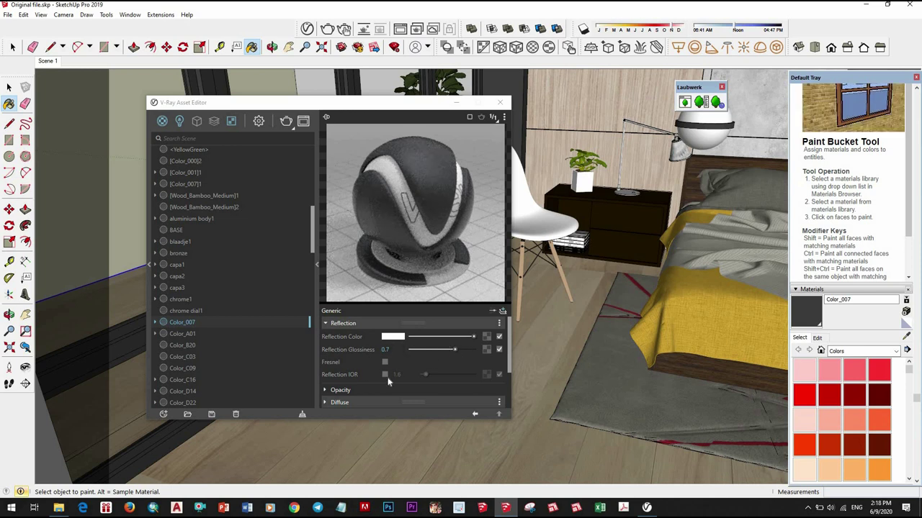
Enable a custom reflection IOR of 2 on Color_007
{"action": "left_click", "coordinate": [386, 375]}
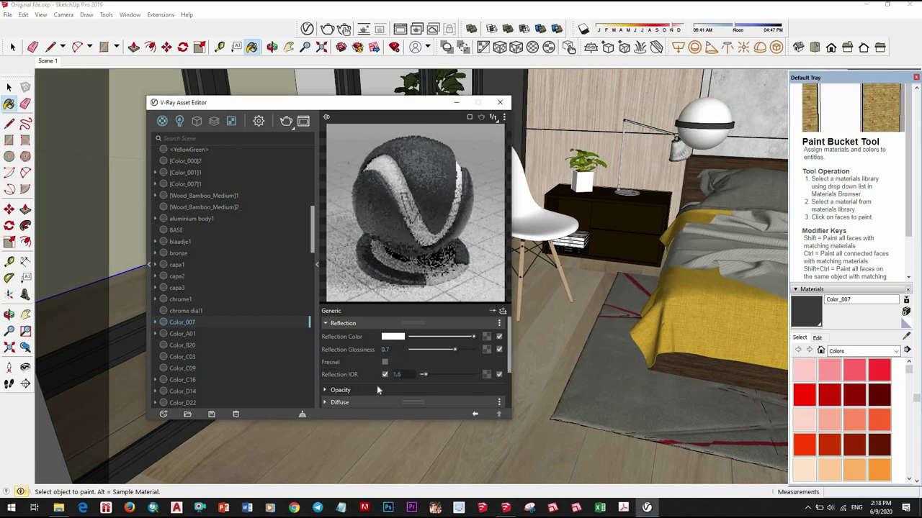
{"action": "type", "text": "2"}
{"action": "key", "text": "Return"}
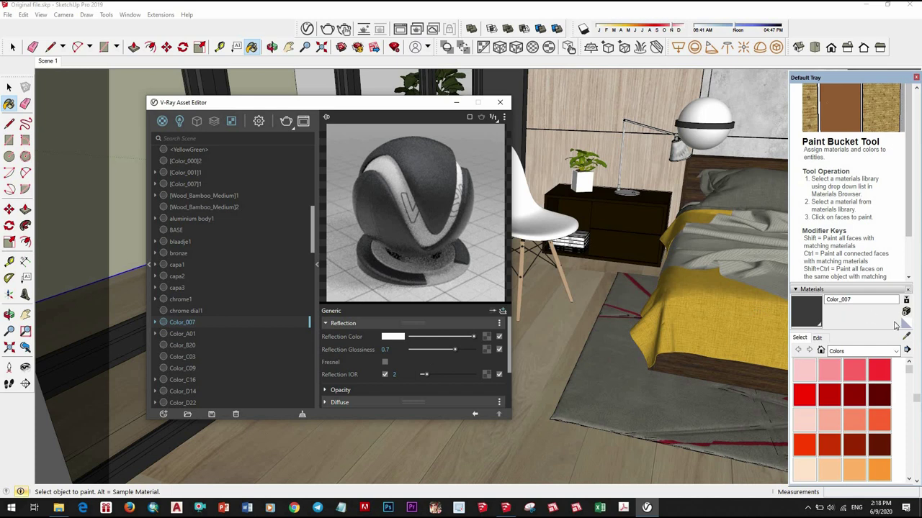
Sample glass material Color_C03, show its reflection and refraction settings, and return to Scene 1
{"action": "key", "text": "alt"}
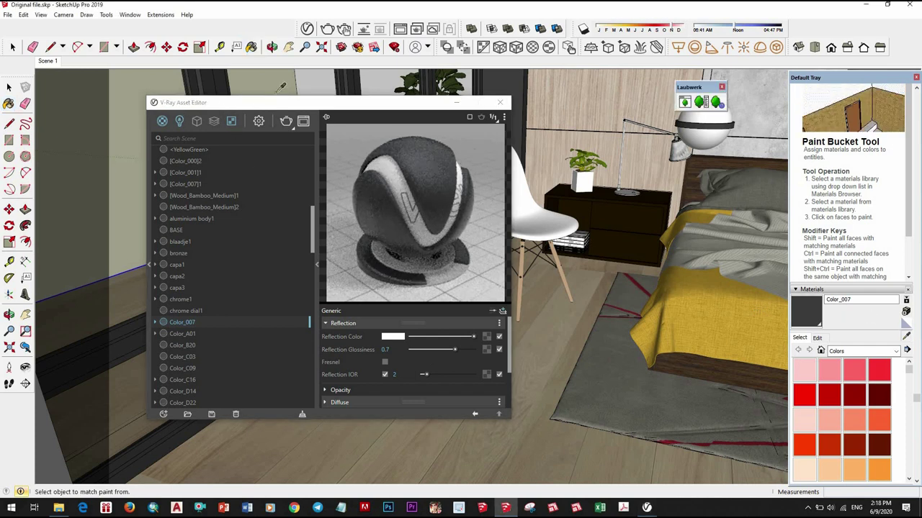
{"action": "left_click", "coordinate": [183, 356]}
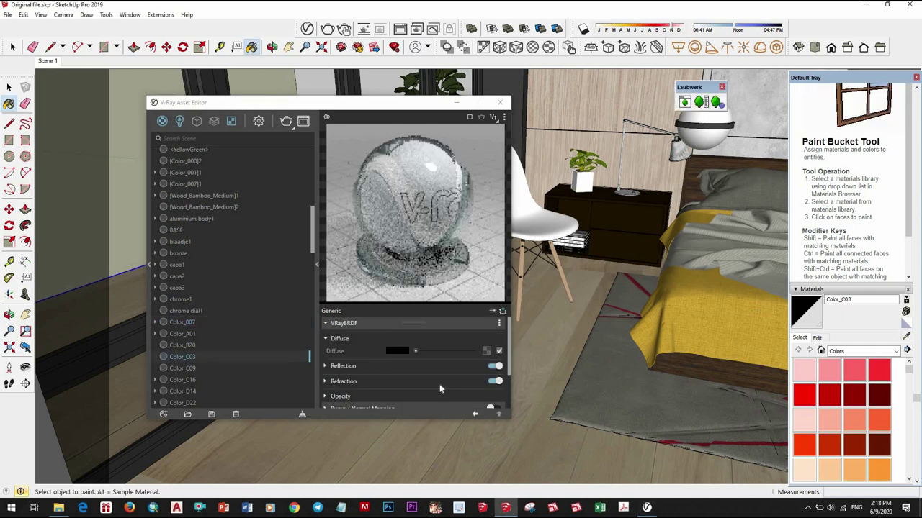
{"action": "left_click", "coordinate": [389, 367]}
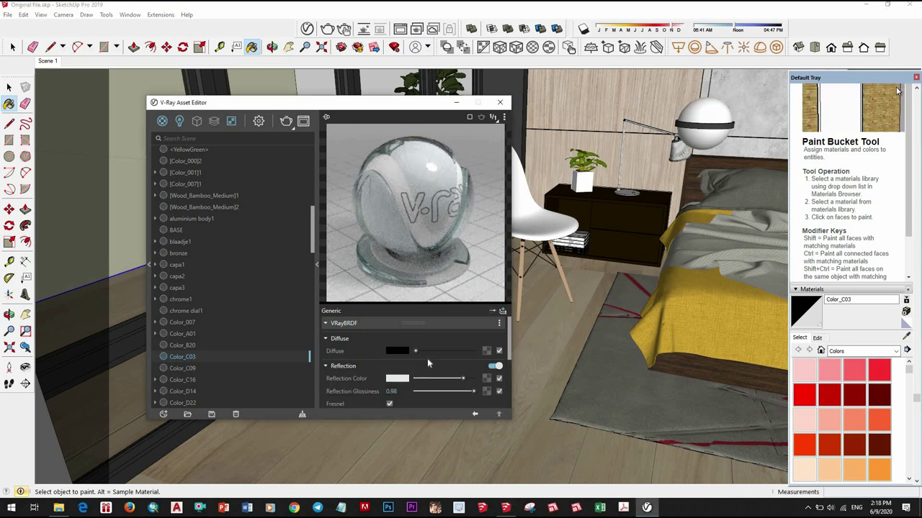
{"action": "scroll", "coordinate": [454, 360], "scroll_direction": "down", "scroll_amount": 2}
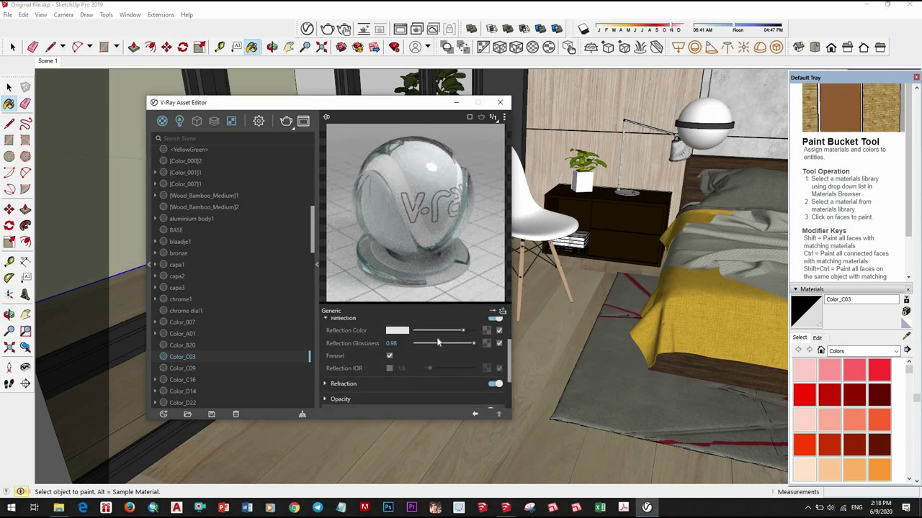
{"action": "scroll", "coordinate": [453, 375], "scroll_direction": "down", "scroll_amount": 1}
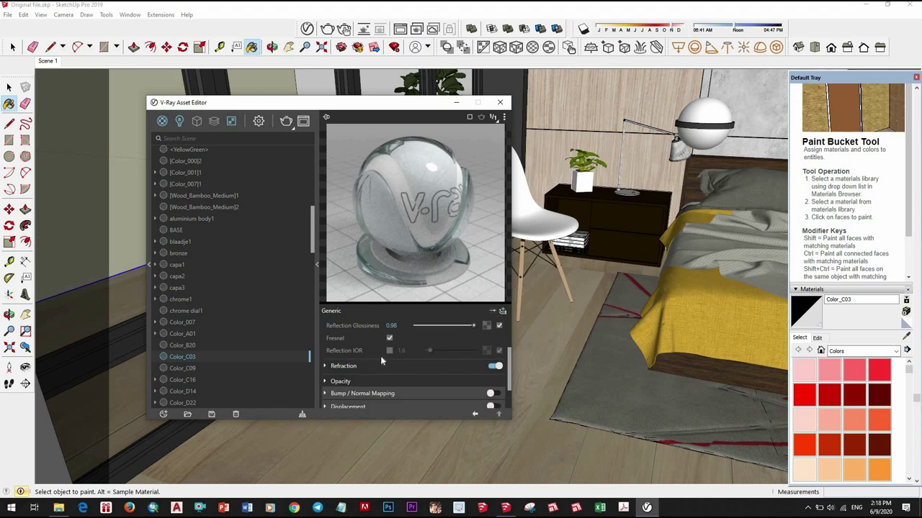
{"action": "scroll", "coordinate": [382, 355], "scroll_direction": "down", "scroll_amount": 1}
{"action": "left_click", "coordinate": [381, 336]}
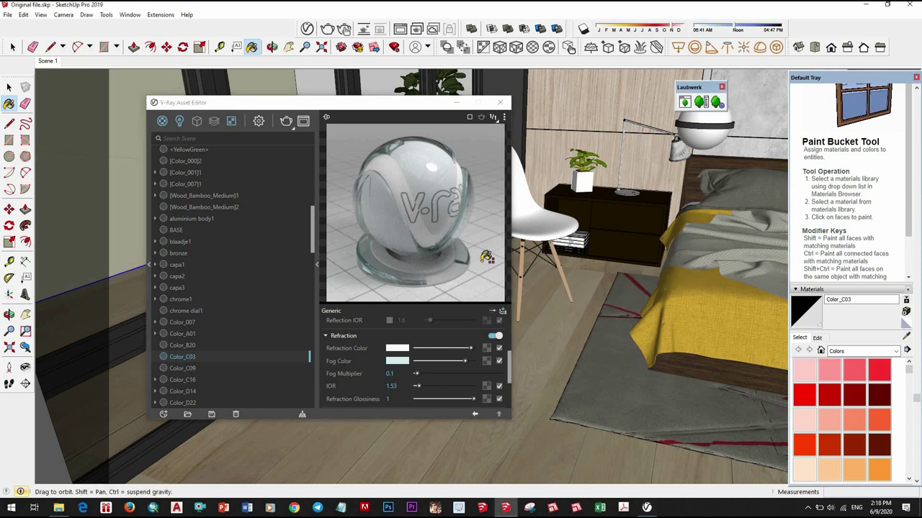
{"action": "left_click", "coordinate": [49, 61]}
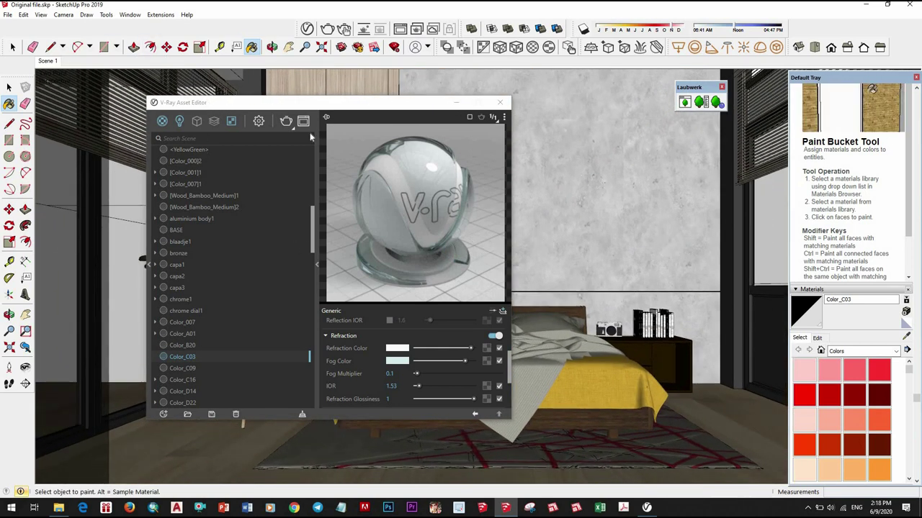
In V-Ray render settings, set the camera Exposure Value to 12 and show Render Output
{"action": "left_click", "coordinate": [258, 121]}
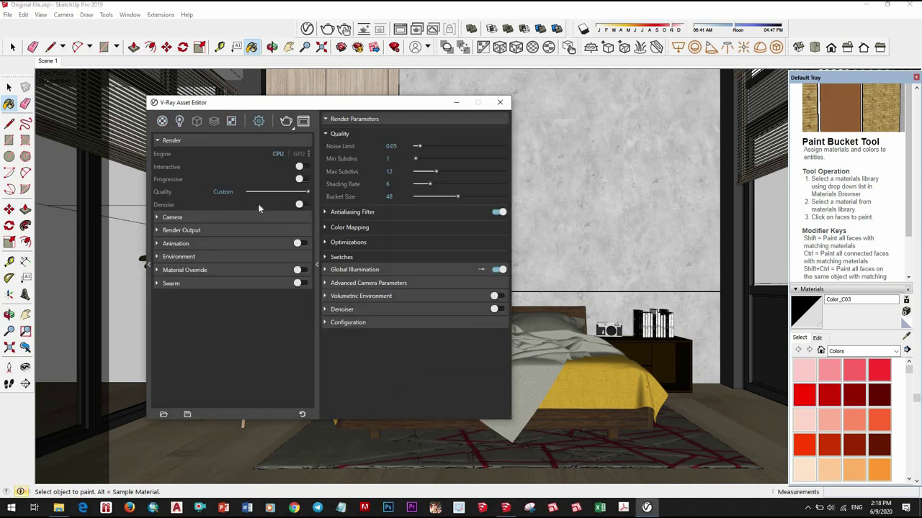
{"action": "left_click", "coordinate": [299, 166]}
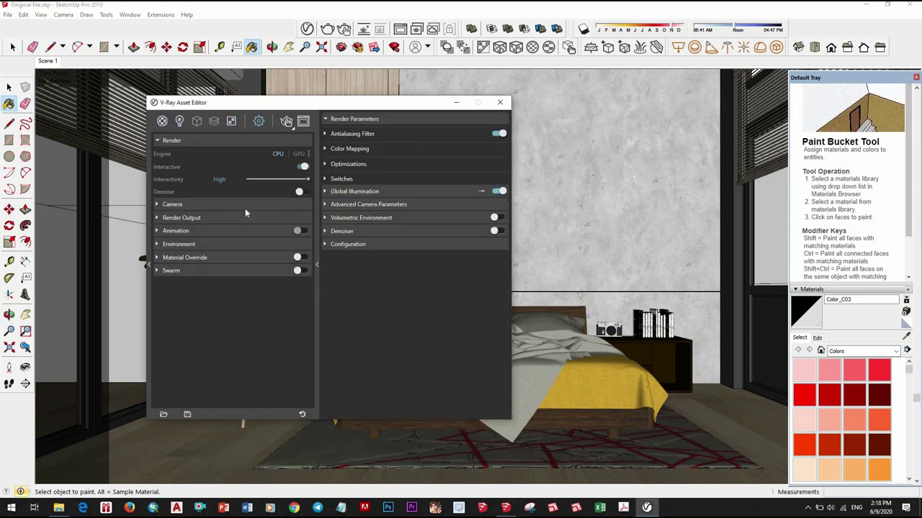
{"action": "left_click", "coordinate": [228, 205]}
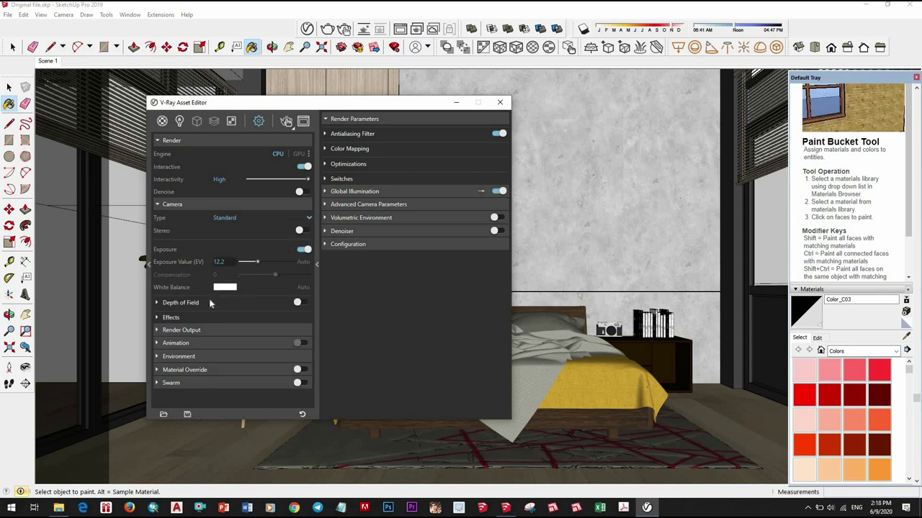
{"action": "double_click", "coordinate": [219, 261]}
{"action": "type", "text": "12"}
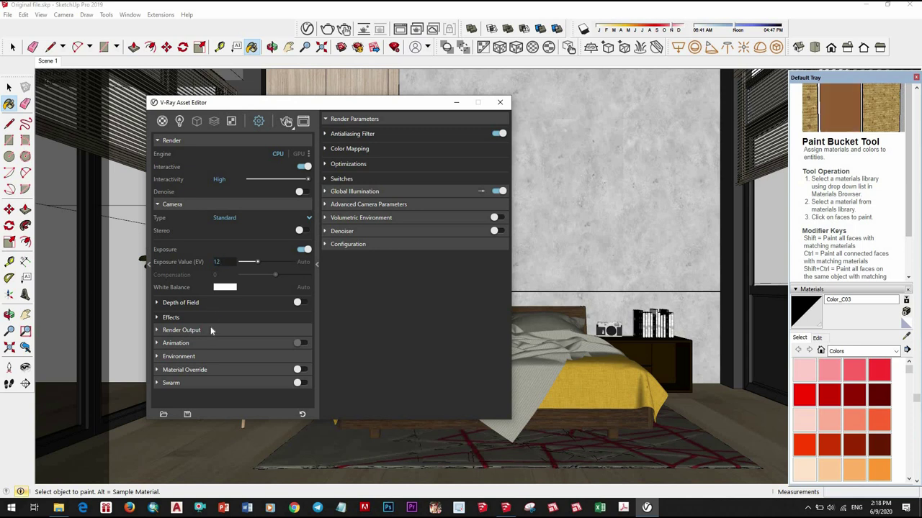
{"action": "key", "text": "Return"}
{"action": "left_click", "coordinate": [211, 330]}
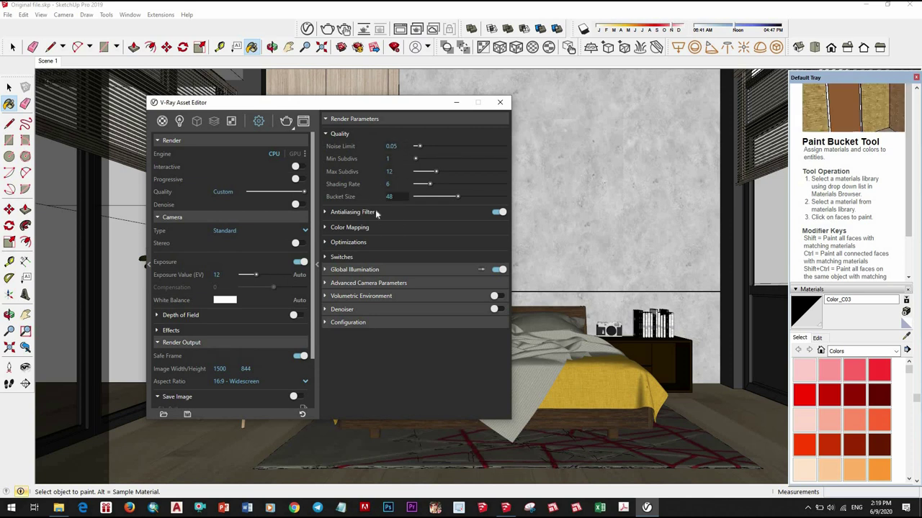
Set Max Subdivs to 24 and Bucket Size to 72
{"action": "double_click", "coordinate": [389, 197]}
{"action": "double_click", "coordinate": [389, 171]}
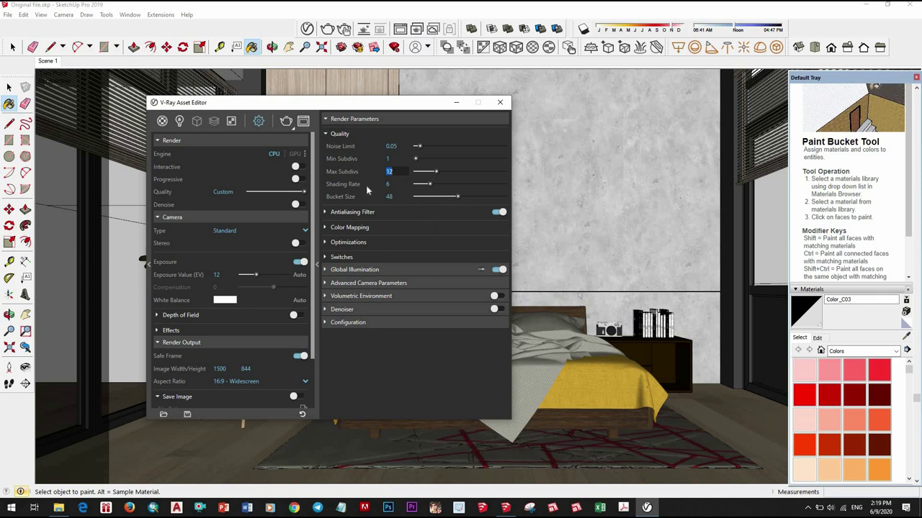
{"action": "type", "text": "24"}
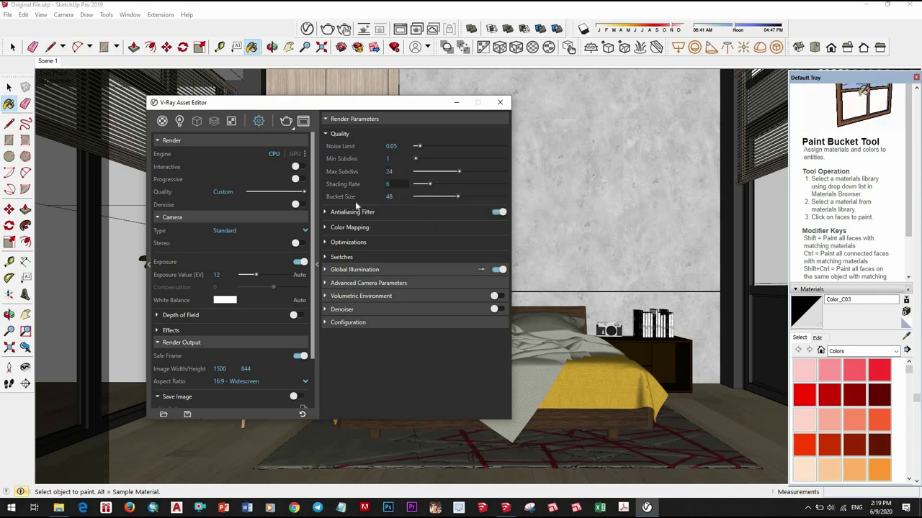
{"action": "type", "text": "72"}
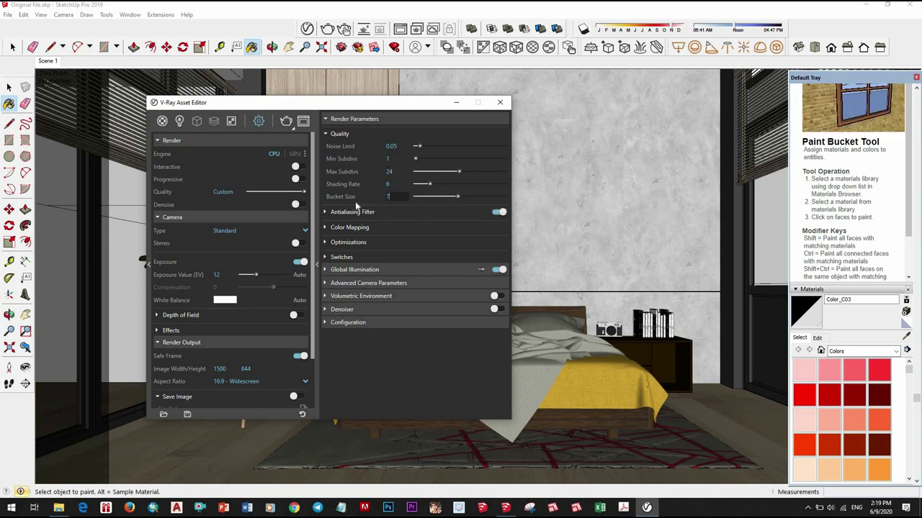
{"action": "key", "text": "Return"}
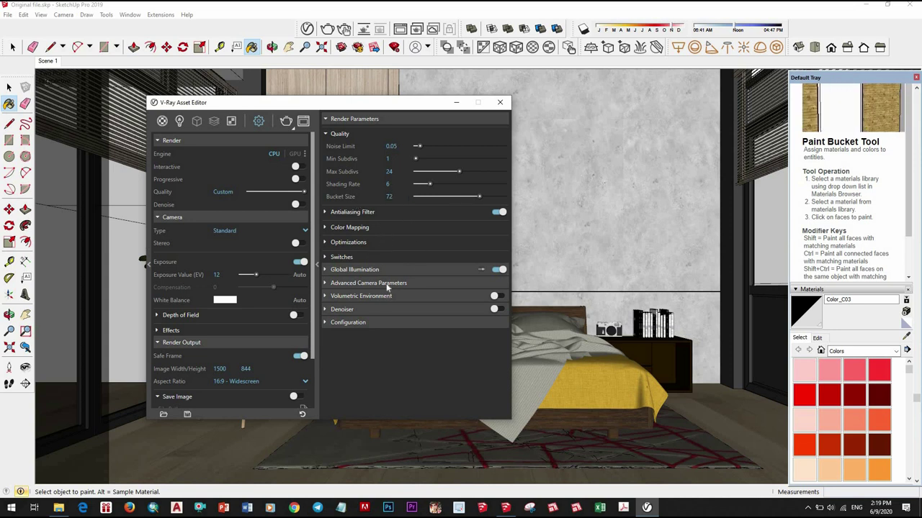
Expand Global Illumination and check the ray engine list without changing it
{"action": "left_click", "coordinate": [398, 270]}
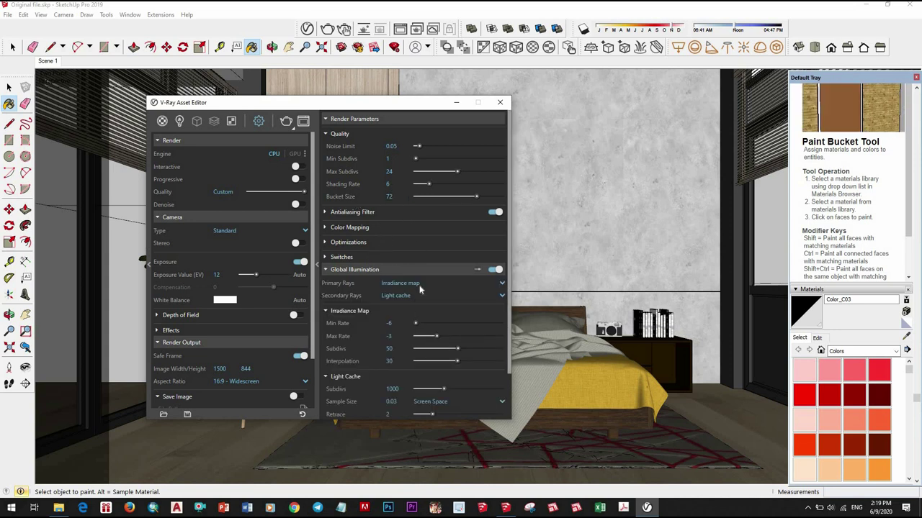
{"action": "left_click", "coordinate": [432, 285]}
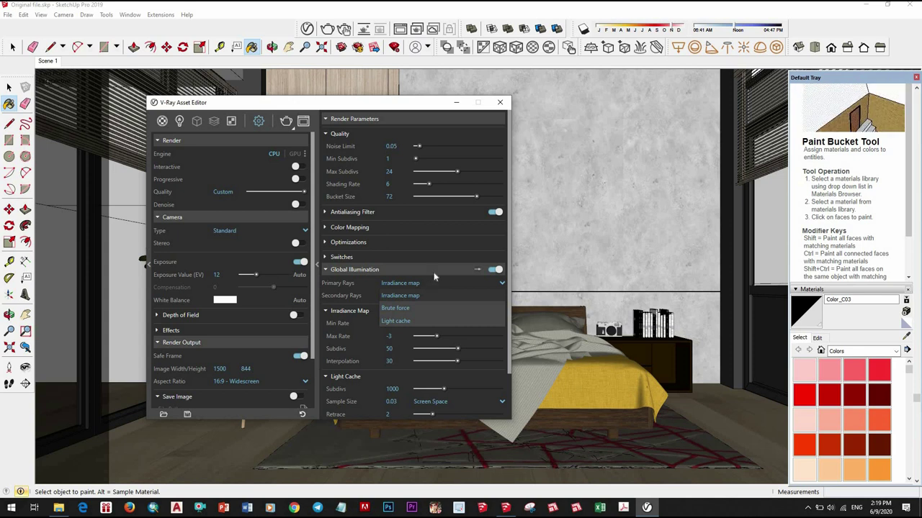
{"action": "left_click", "coordinate": [432, 271]}
{"action": "left_click", "coordinate": [428, 266]}
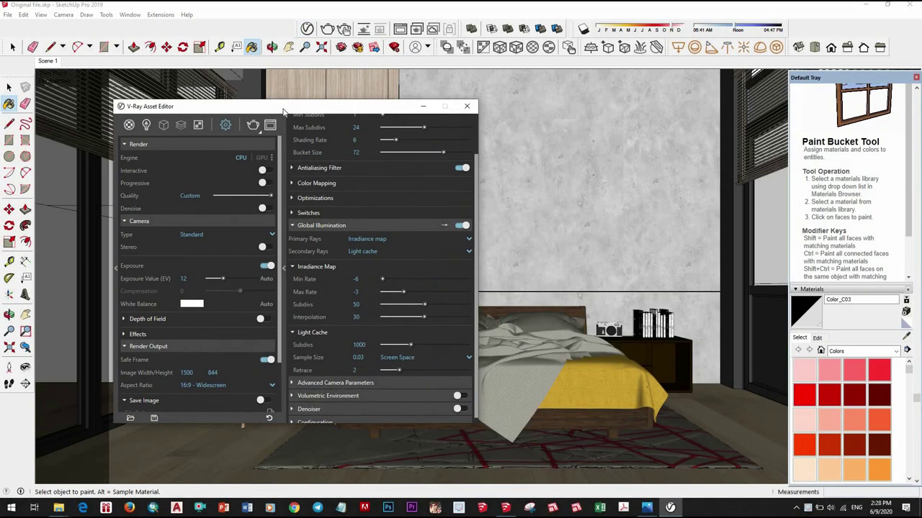
Review the Global Illumination settings and switch rendering to Interactive mode
{"action": "scroll", "coordinate": [401, 284], "scroll_direction": "up", "scroll_amount": 2}
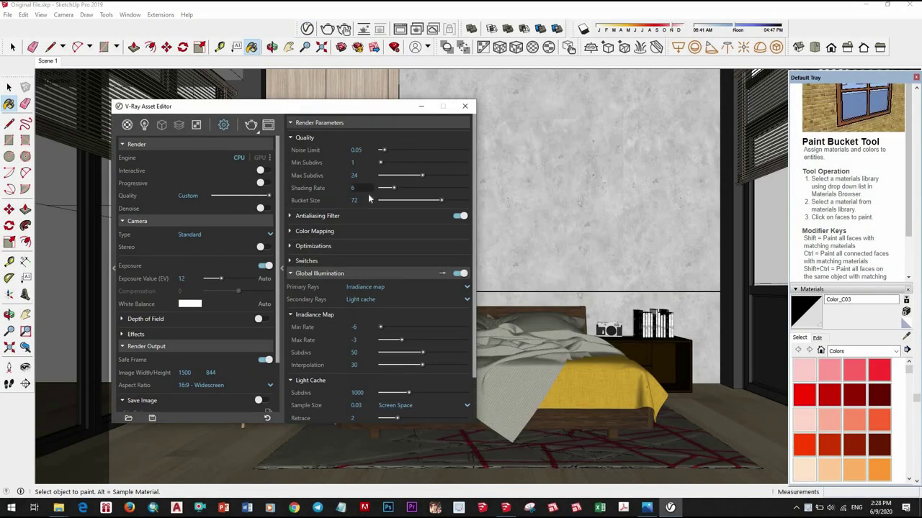
{"action": "scroll", "coordinate": [360, 304], "scroll_direction": "down", "scroll_amount": 2}
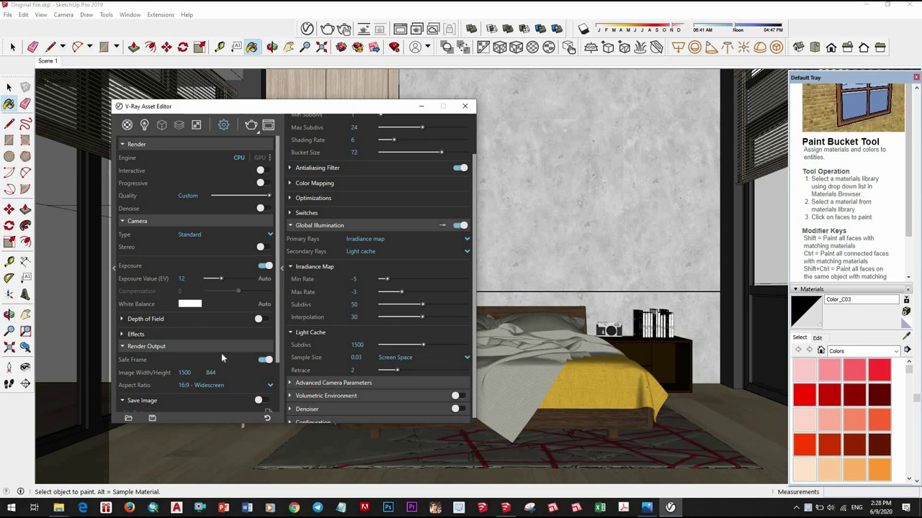
{"action": "scroll", "coordinate": [221, 355], "scroll_direction": "down", "scroll_amount": 2}
{"action": "scroll", "coordinate": [210, 327], "scroll_direction": "down", "scroll_amount": 1}
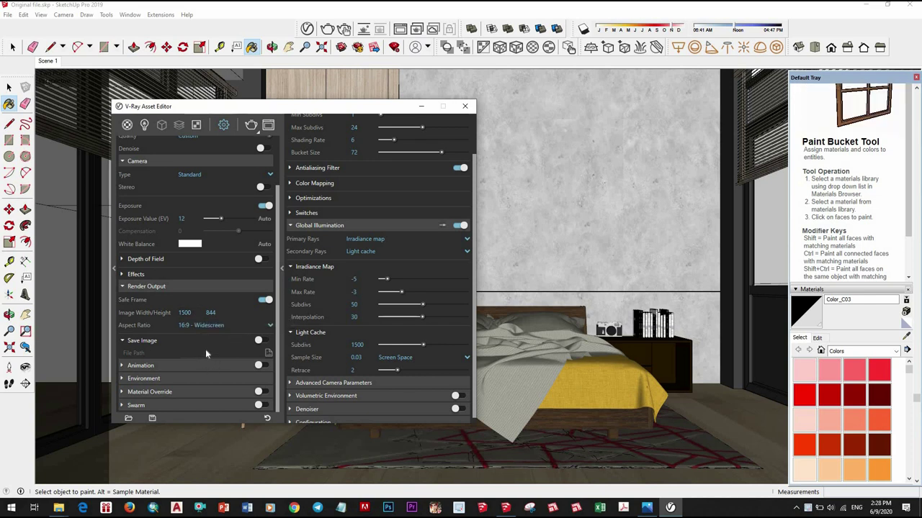
{"action": "scroll", "coordinate": [206, 350], "scroll_direction": "up", "scroll_amount": 2}
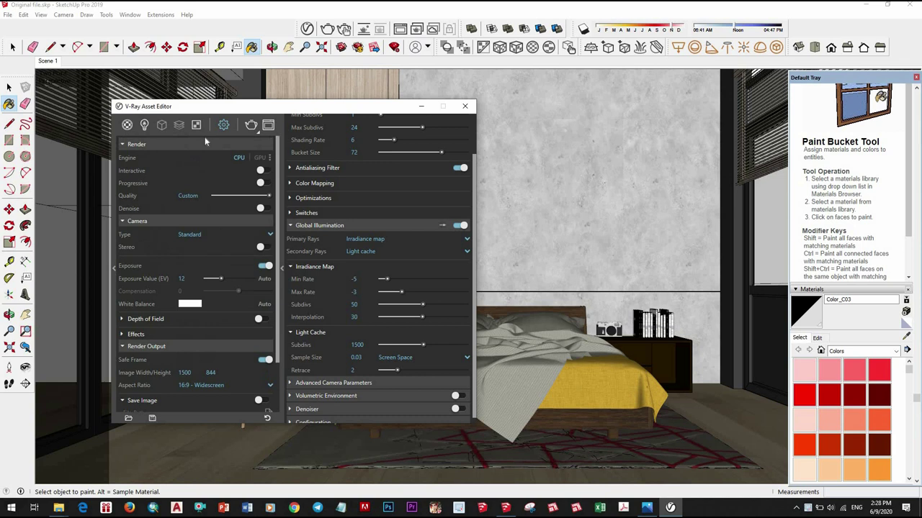
{"action": "left_click", "coordinate": [261, 170]}
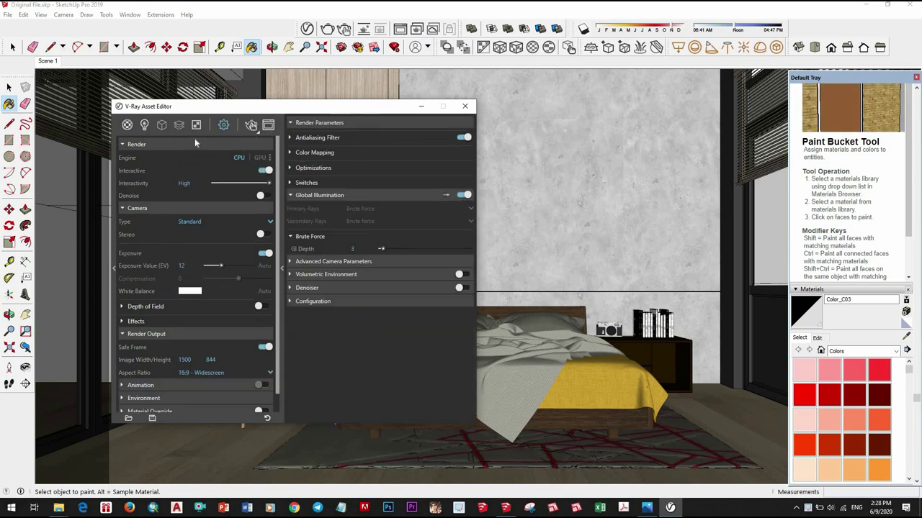
Start an interactive V-Ray render of the bedroom and adjust the frame buffer while it refines
{"action": "left_click", "coordinate": [47, 62]}
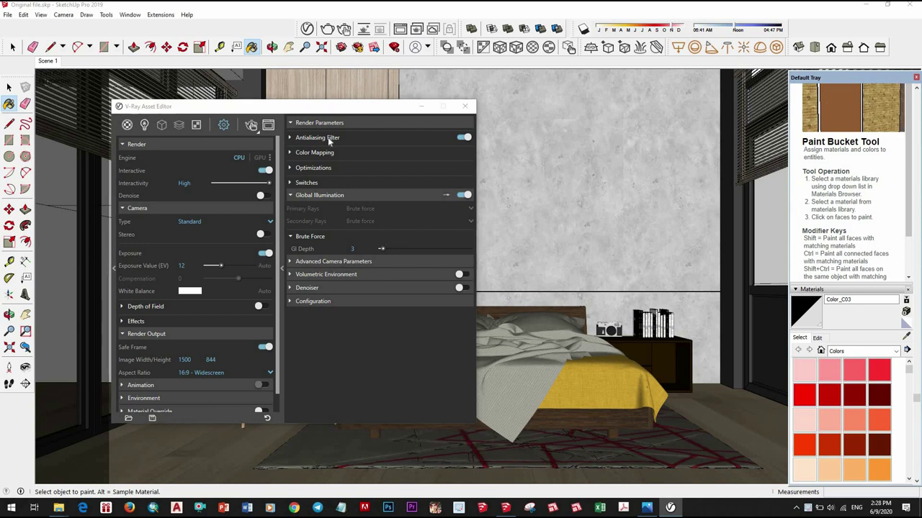
{"action": "left_click", "coordinate": [252, 125]}
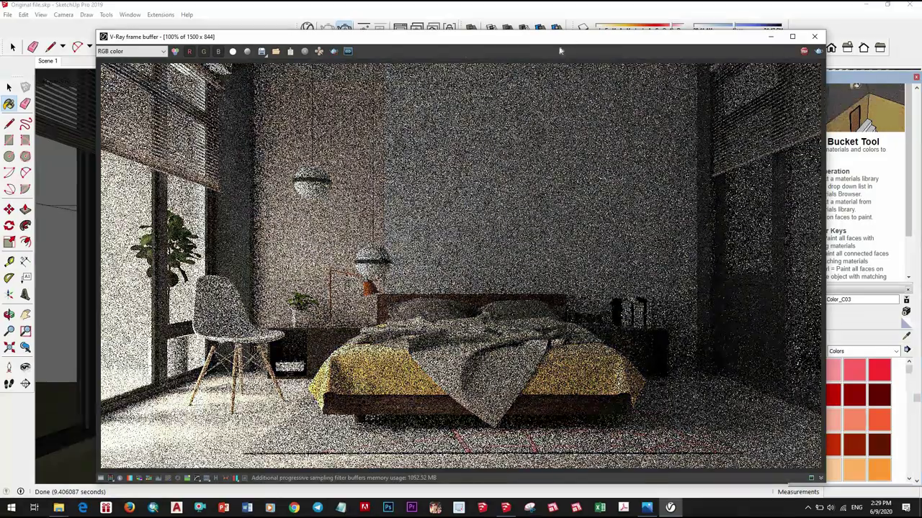
{"action": "left_click_drag", "start_coordinate": [575, 39], "coordinate": [544, 46]}
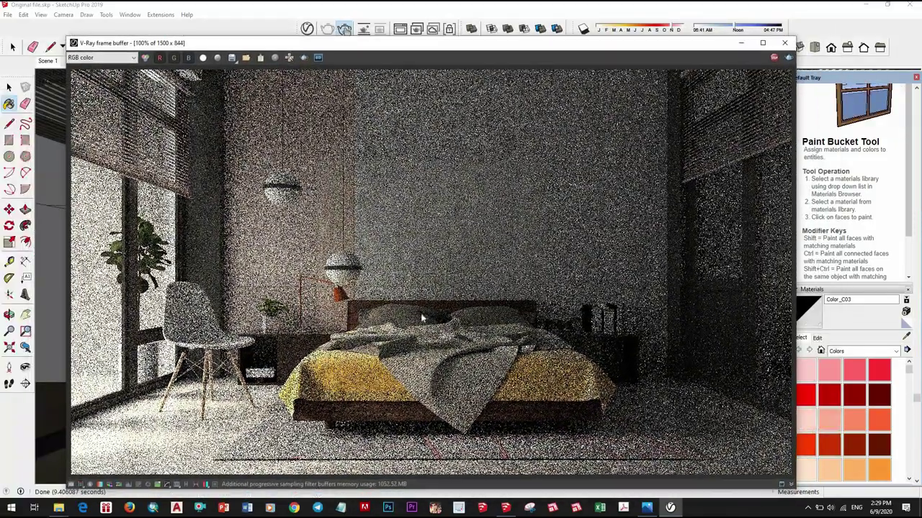
{"action": "scroll", "coordinate": [422, 318], "scroll_direction": "down", "scroll_amount": 4}
{"action": "scroll", "coordinate": [442, 293], "scroll_direction": "up", "scroll_amount": 1}
{"action": "scroll", "coordinate": [442, 293], "scroll_direction": "up", "scroll_amount": 2}
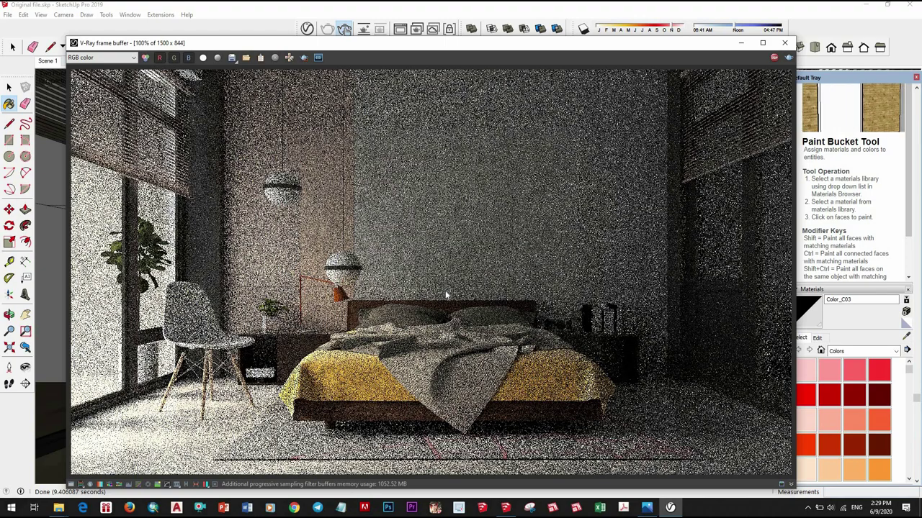
{"action": "scroll", "coordinate": [446, 292], "scroll_direction": "down", "scroll_amount": 2}
{"action": "scroll", "coordinate": [447, 293], "scroll_direction": "up", "scroll_amount": 2}
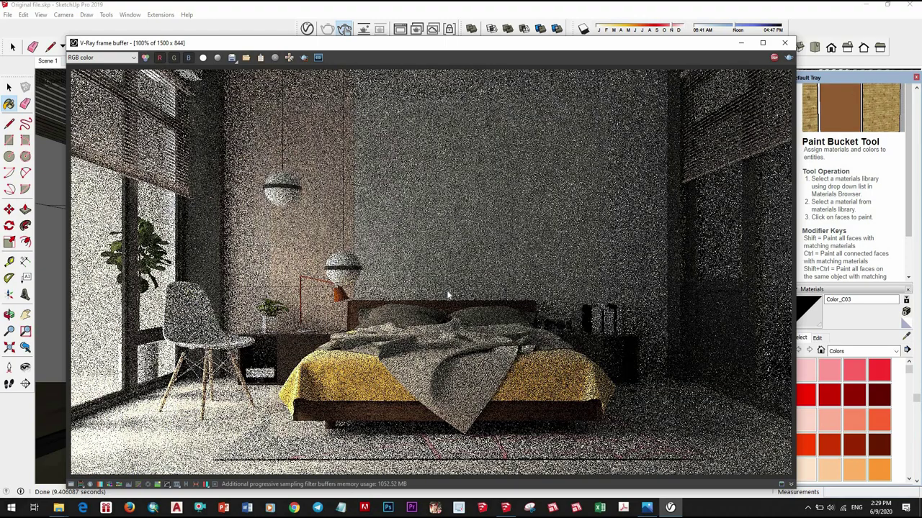
{"action": "scroll", "coordinate": [447, 290], "scroll_direction": "down", "scroll_amount": 1}
{"action": "scroll", "coordinate": [447, 290], "scroll_direction": "up", "scroll_amount": 1}
{"action": "scroll", "coordinate": [447, 291], "scroll_direction": "down", "scroll_amount": 1}
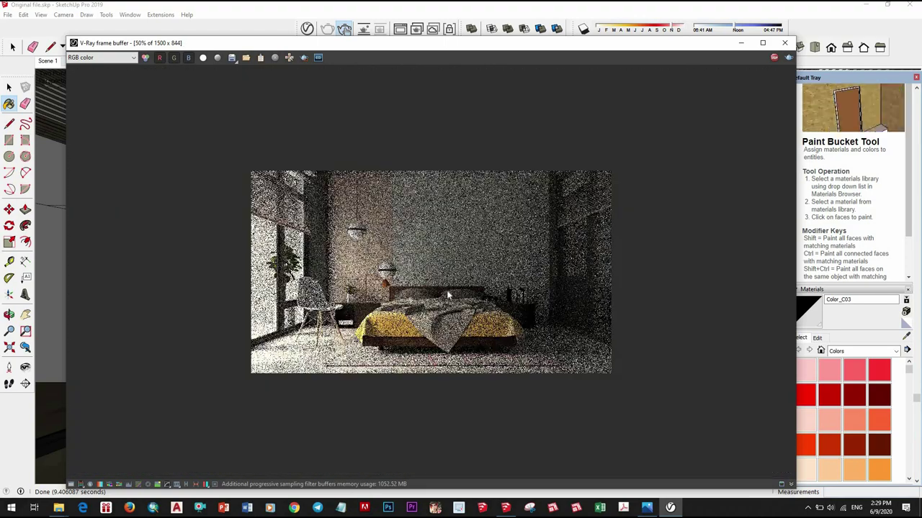
{"action": "scroll", "coordinate": [446, 290], "scroll_direction": "up", "scroll_amount": 1}
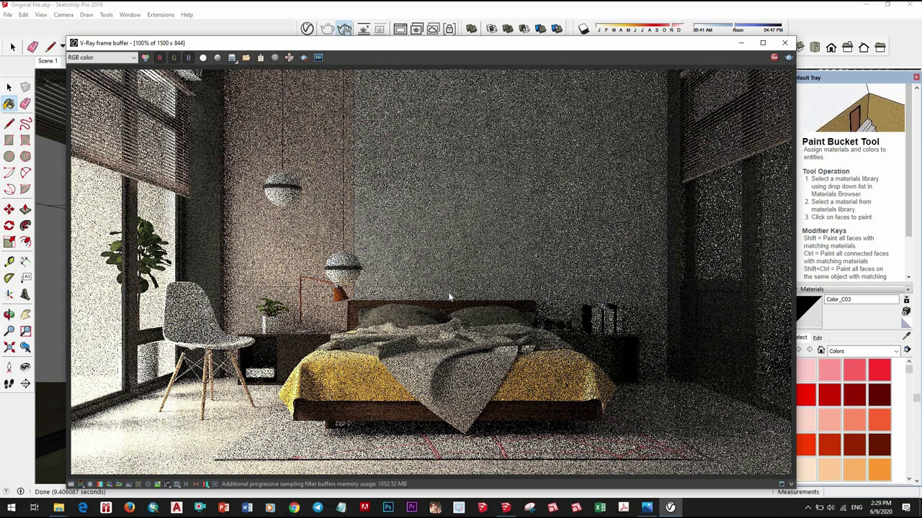
Close the frame buffer and step through the IES, Rectangle, Sphere and Dome lights
{"action": "left_click", "coordinate": [787, 42]}
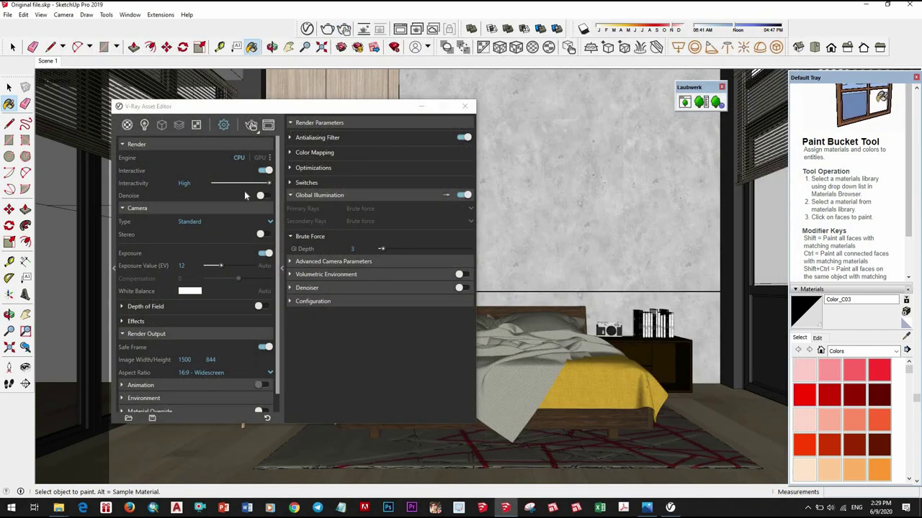
{"action": "left_click_drag", "start_coordinate": [306, 109], "coordinate": [403, 111]}
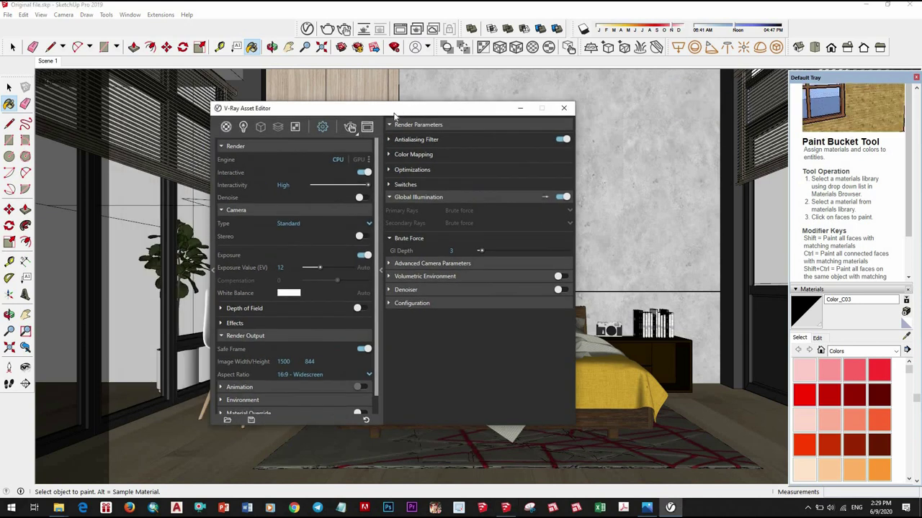
{"action": "left_click", "coordinate": [239, 128]}
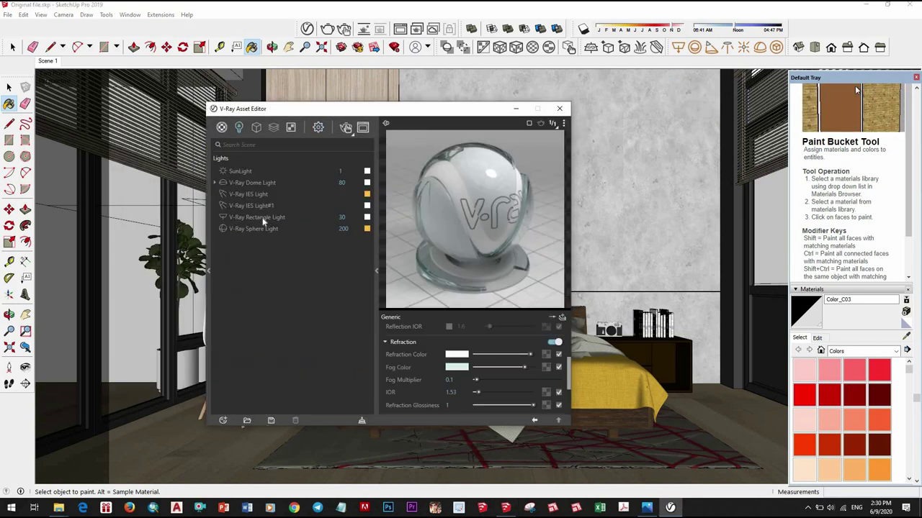
{"action": "left_click", "coordinate": [261, 196]}
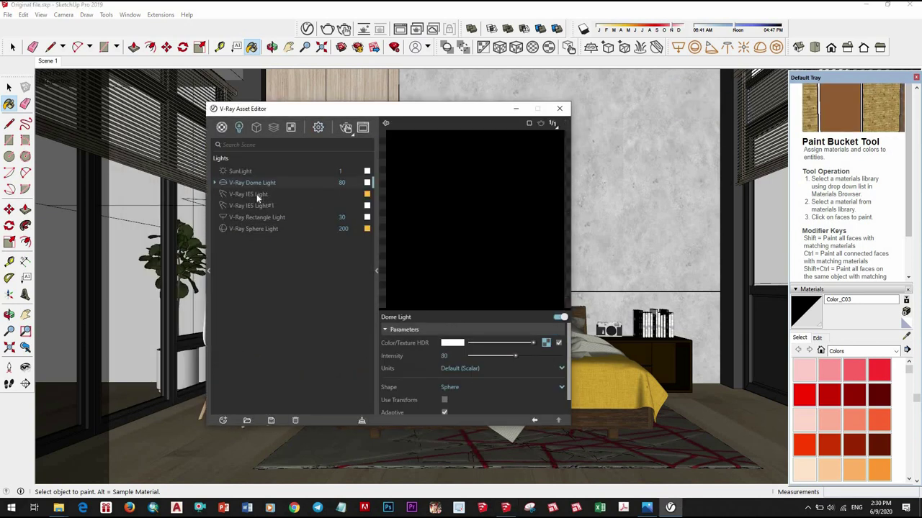
{"action": "left_click", "coordinate": [265, 206]}
{"action": "left_click", "coordinate": [277, 218]}
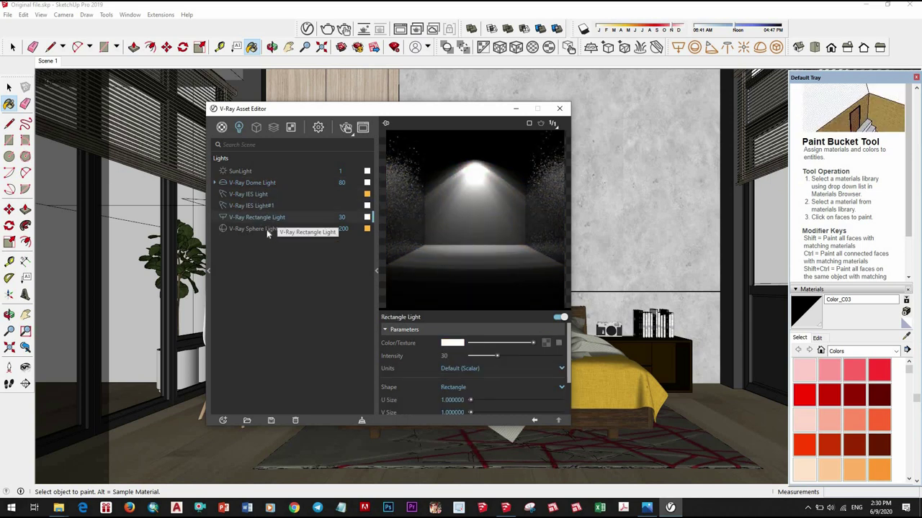
{"action": "left_click", "coordinate": [270, 229]}
{"action": "left_click", "coordinate": [253, 183]}
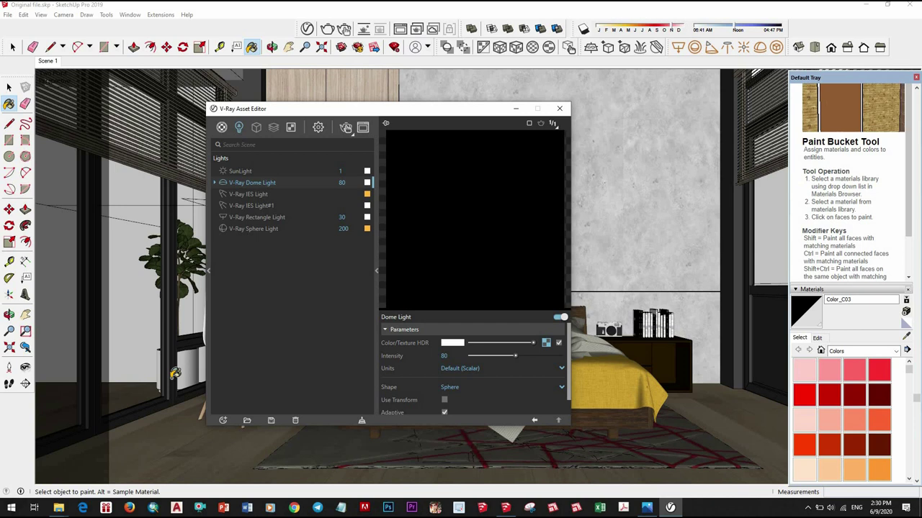
Orbit outside the room down to the bare floor corner beside the potted plant
{"action": "mouse_move", "coordinate": [173, 380]}
{"action": "middle_mouse_down"}
{"action": "mouse_move", "coordinate": [591, 425]}
{"action": "mouse_move", "coordinate": [678, 315]}
{"action": "middle_mouse_up"}
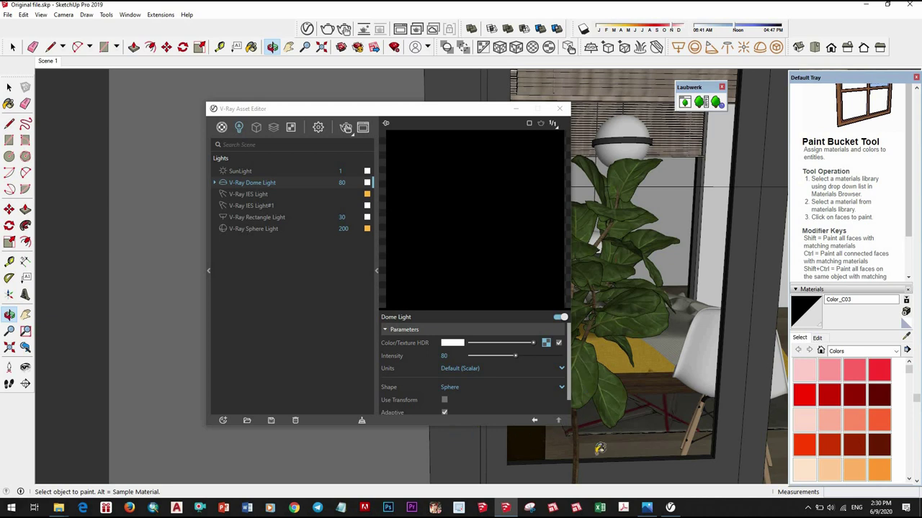
{"action": "middle_click_drag", "start_coordinate": [600, 448], "coordinate": [545, 457]}
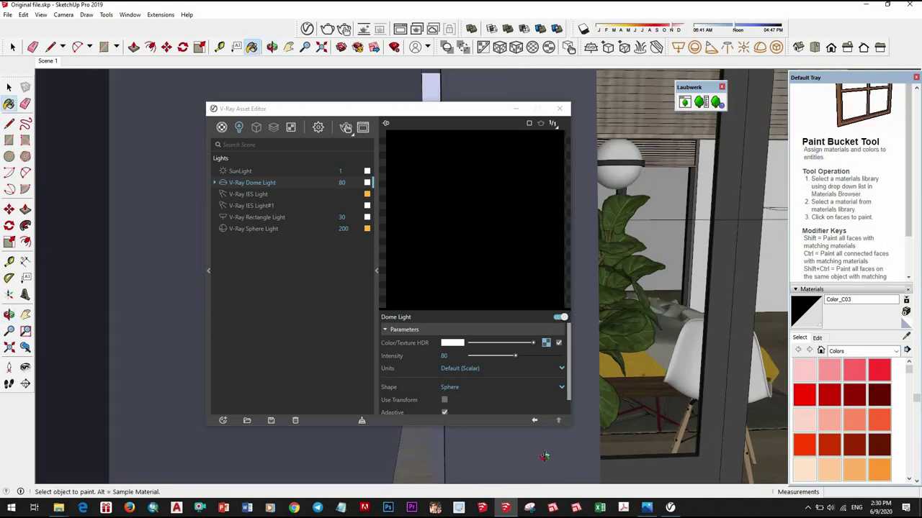
{"action": "mouse_move", "coordinate": [375, 452]}
{"action": "middle_mouse_down"}
{"action": "mouse_move", "coordinate": [339, 489]}
{"action": "mouse_move", "coordinate": [278, 449]}
{"action": "mouse_move", "coordinate": [319, 494]}
{"action": "mouse_move", "coordinate": [389, 495]}
{"action": "mouse_move", "coordinate": [351, 363]}
{"action": "mouse_move", "coordinate": [341, 110]}
{"action": "middle_mouse_up"}
{"action": "key", "text": "b"}
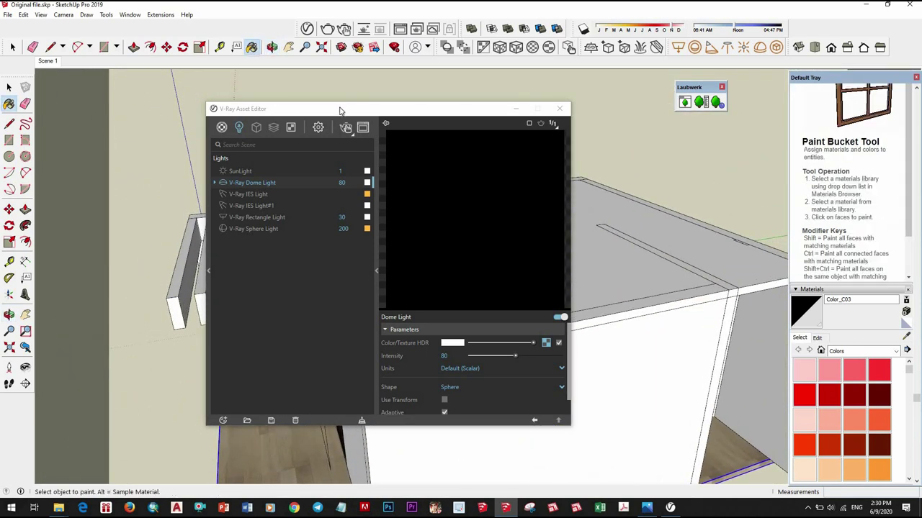
{"action": "left_click_drag", "start_coordinate": [558, 108], "coordinate": [804, 88]}
{"action": "mouse_move", "coordinate": [403, 274]}
{"action": "middle_mouse_down"}
{"action": "mouse_move", "coordinate": [277, 308]}
{"action": "mouse_move", "coordinate": [226, 352]}
{"action": "mouse_move", "coordinate": [309, 329]}
{"action": "mouse_move", "coordinate": [278, 329]}
{"action": "mouse_move", "coordinate": [253, 382]}
{"action": "mouse_move", "coordinate": [288, 304]}
{"action": "middle_mouse_up"}
{"action": "middle_click", "coordinate": [301, 296]}
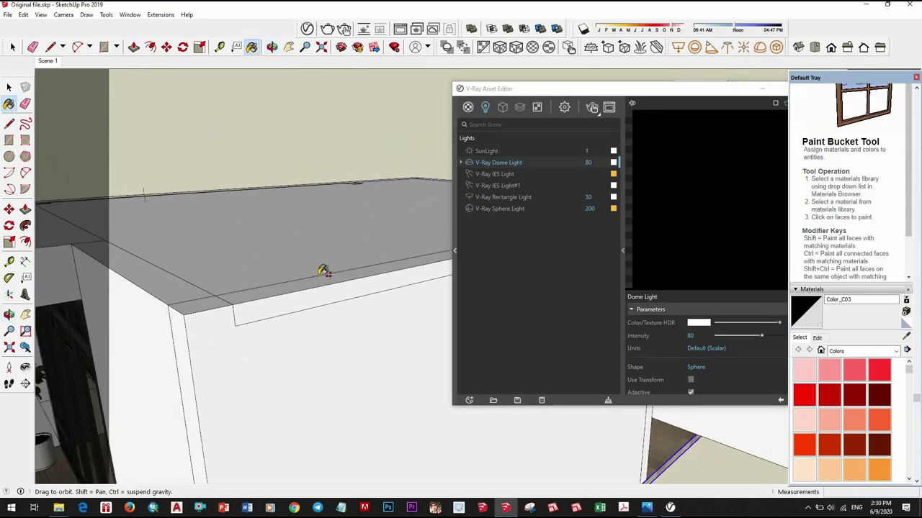
{"action": "mouse_move", "coordinate": [275, 376]}
{"action": "middle_mouse_down"}
{"action": "mouse_move", "coordinate": [292, 317]}
{"action": "mouse_move", "coordinate": [243, 362]}
{"action": "mouse_move", "coordinate": [277, 339]}
{"action": "middle_mouse_up"}
{"action": "scroll", "coordinate": [277, 340], "scroll_direction": "down", "scroll_amount": 4}
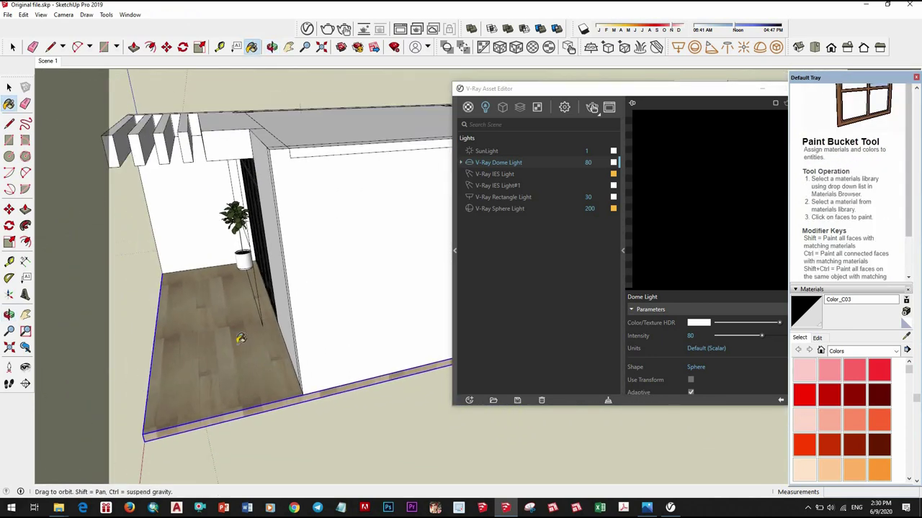
{"action": "scroll", "coordinate": [240, 331], "scroll_direction": "up", "scroll_amount": 2}
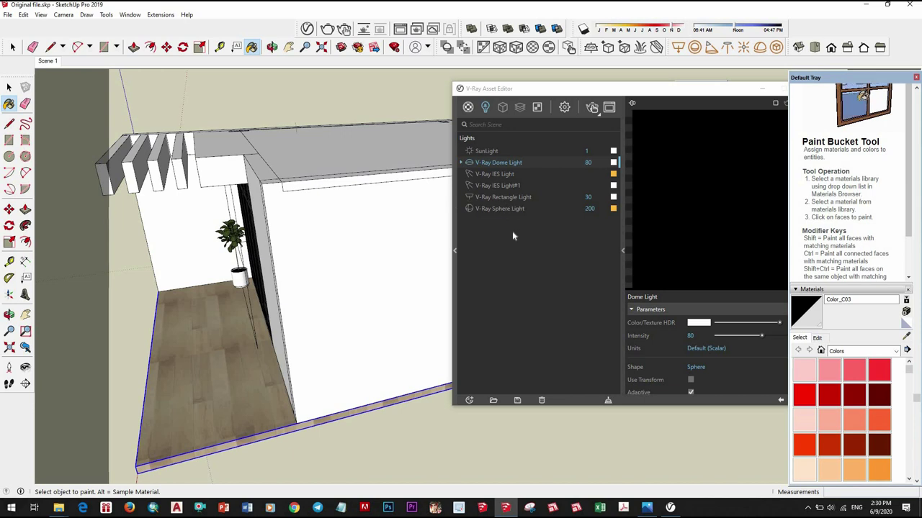
Place a new V-Ray Dome Light on the bedroom floor and select it
{"action": "left_click", "coordinate": [761, 47]}
{"action": "left_click", "coordinate": [184, 370]}
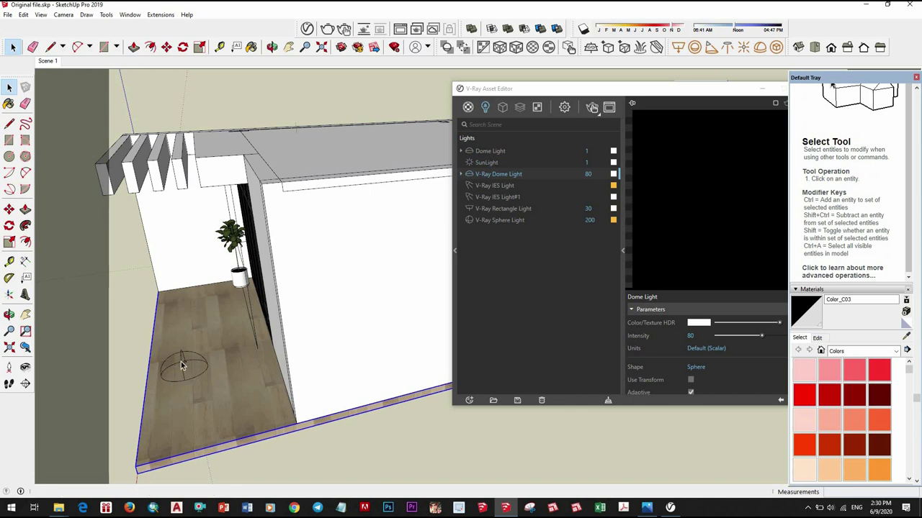
{"action": "middle_click_drag", "start_coordinate": [180, 361], "coordinate": [173, 350]}
{"action": "left_click", "coordinate": [180, 360]}
{"action": "scroll", "coordinate": [180, 356], "scroll_direction": "up", "scroll_amount": 3}
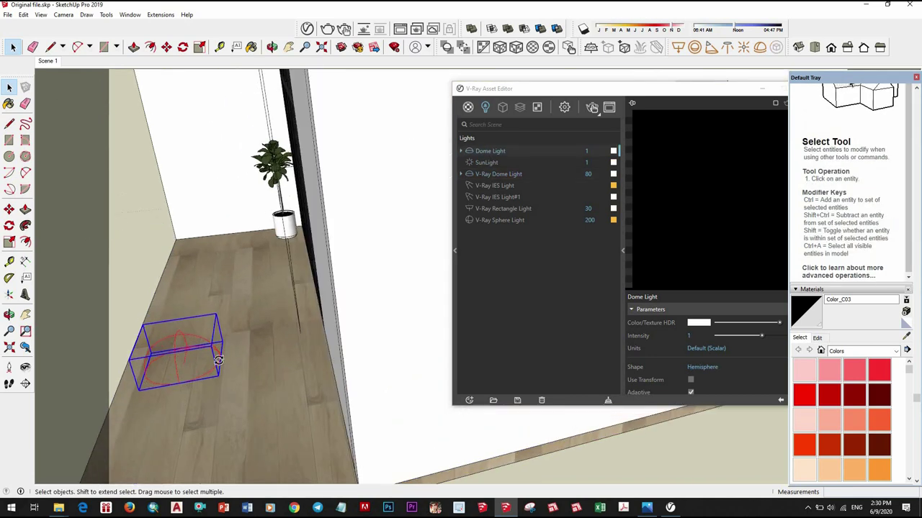
Rotate the dome light 90° about a point on the floor
{"action": "key", "text": "q"}
{"action": "left_click", "coordinate": [226, 333]}
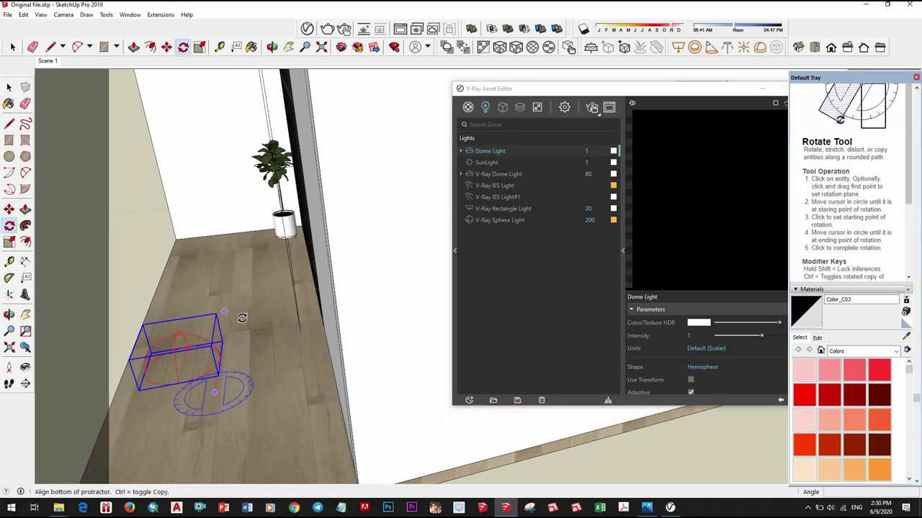
{"action": "left_click", "coordinate": [242, 319]}
{"action": "left_click", "coordinate": [272, 402]}
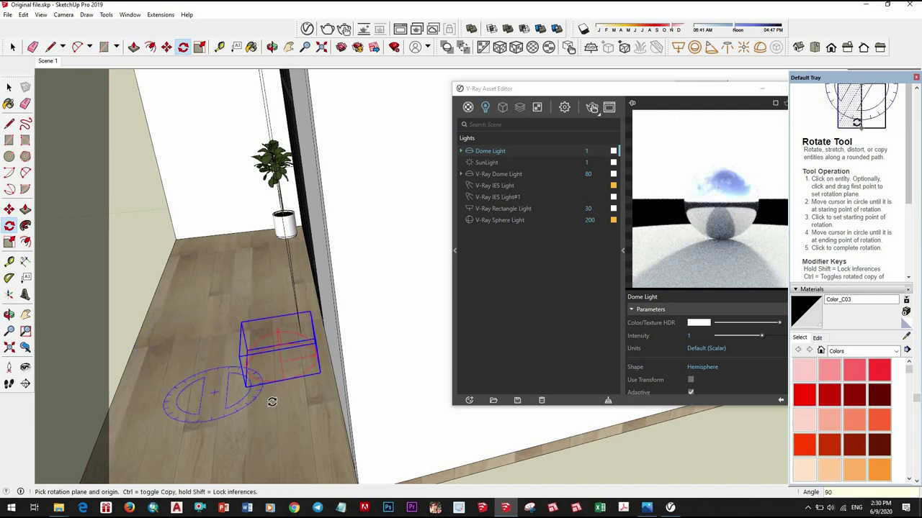
{"action": "middle_click_drag", "start_coordinate": [338, 351], "coordinate": [340, 361]}
{"action": "key", "text": "space"}
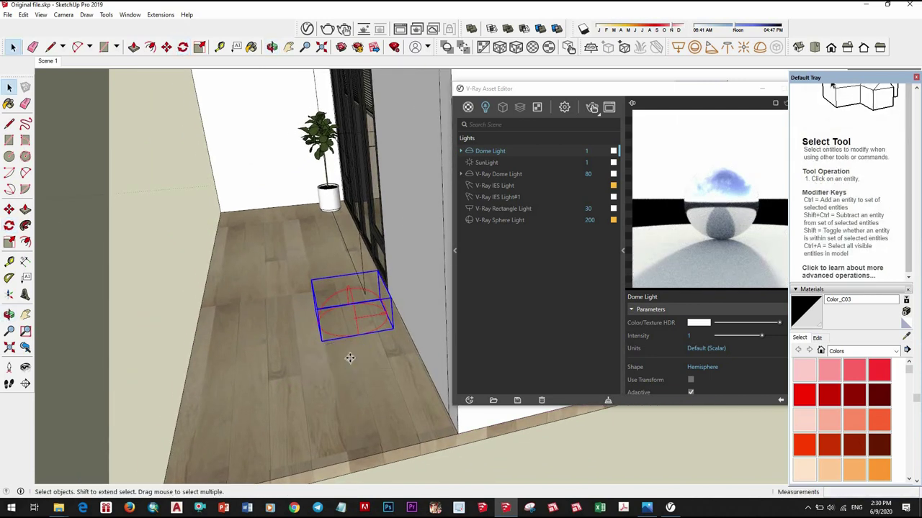
Move the dome light along the floor and shift the Asset Editor window aside
{"action": "key", "text": "m"}
{"action": "left_click_drag", "start_coordinate": [254, 334], "coordinate": [268, 295]}
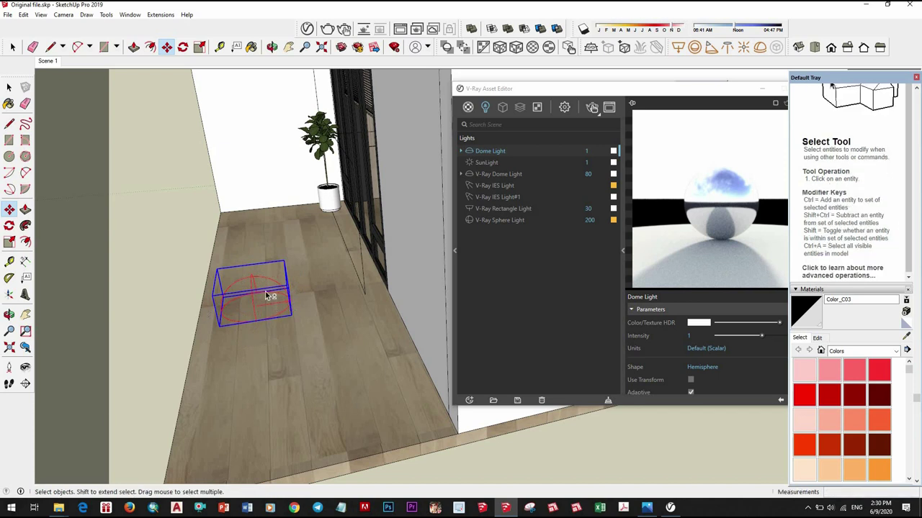
{"action": "middle_click_drag", "start_coordinate": [267, 296], "coordinate": [216, 309]}
{"action": "key", "text": "space"}
{"action": "left_click_drag", "start_coordinate": [504, 88], "coordinate": [305, 115]}
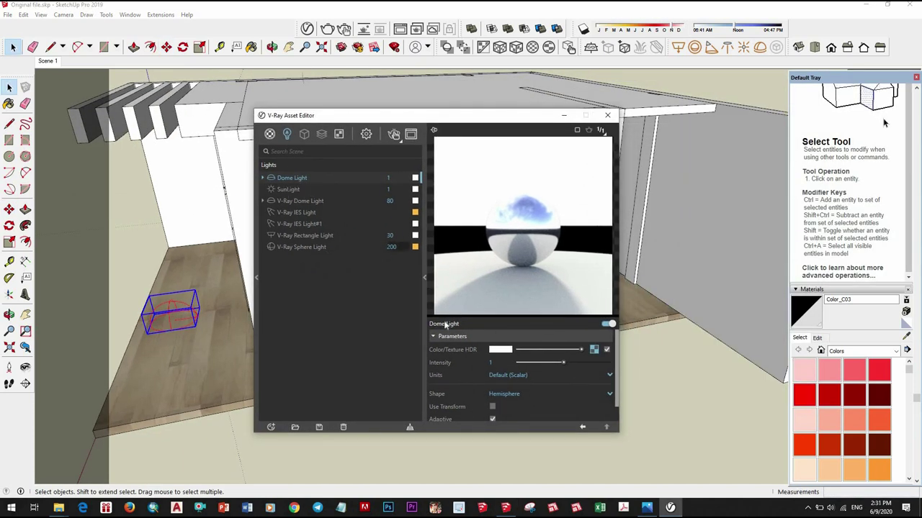
{"action": "mouse_move", "coordinate": [470, 367]}
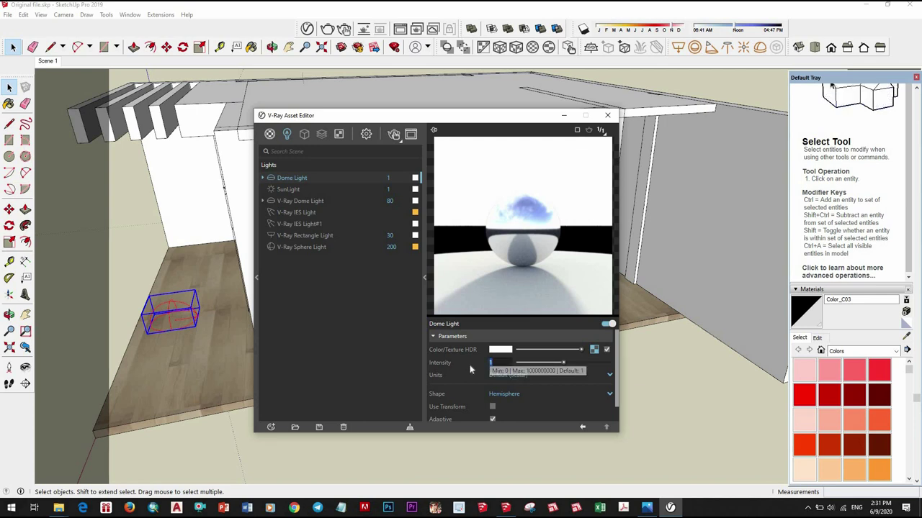
Set the dome light intensity to 5 and give it a Bitmap texture
{"action": "type", "text": "5"}
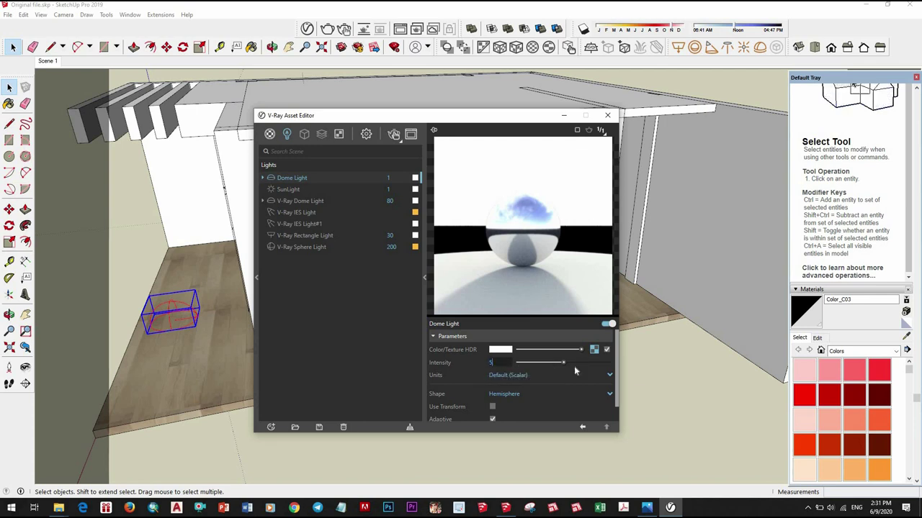
{"action": "left_click", "coordinate": [594, 351]}
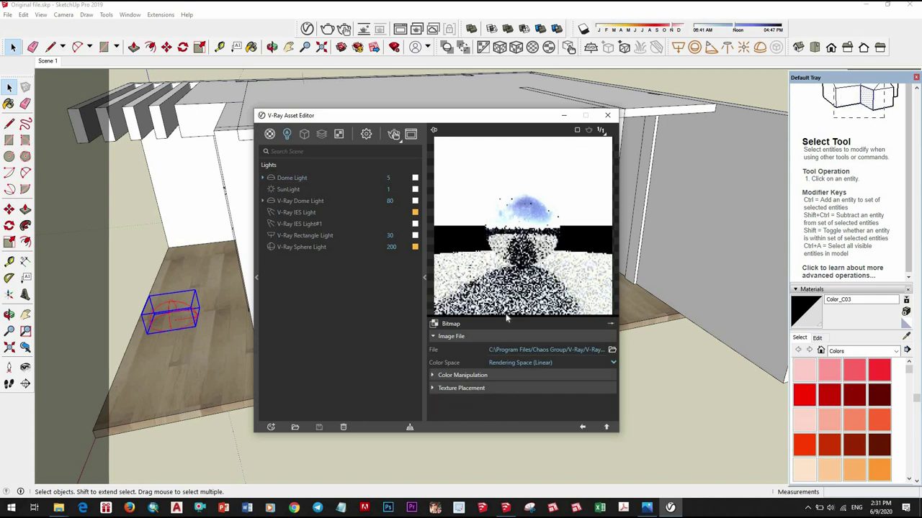
{"action": "left_click", "coordinate": [434, 325]}
{"action": "left_click", "coordinate": [434, 130]}
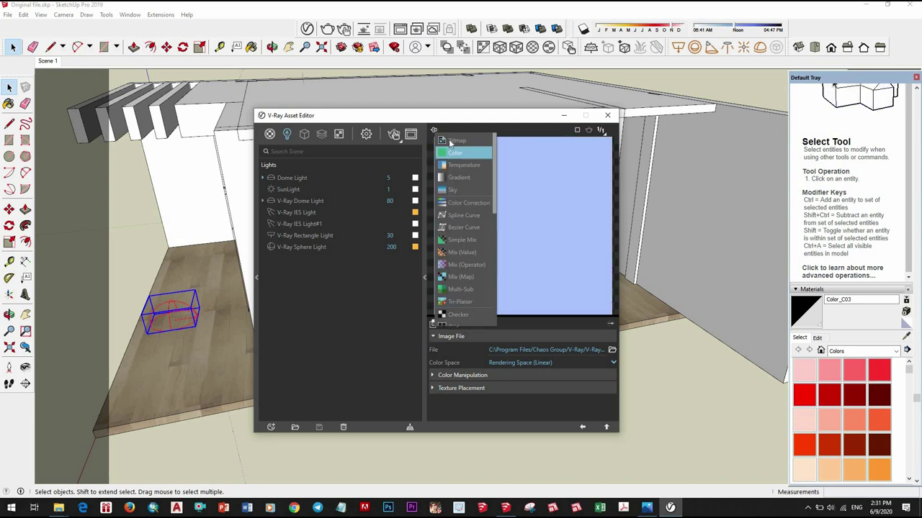
{"action": "left_click", "coordinate": [495, 211]}
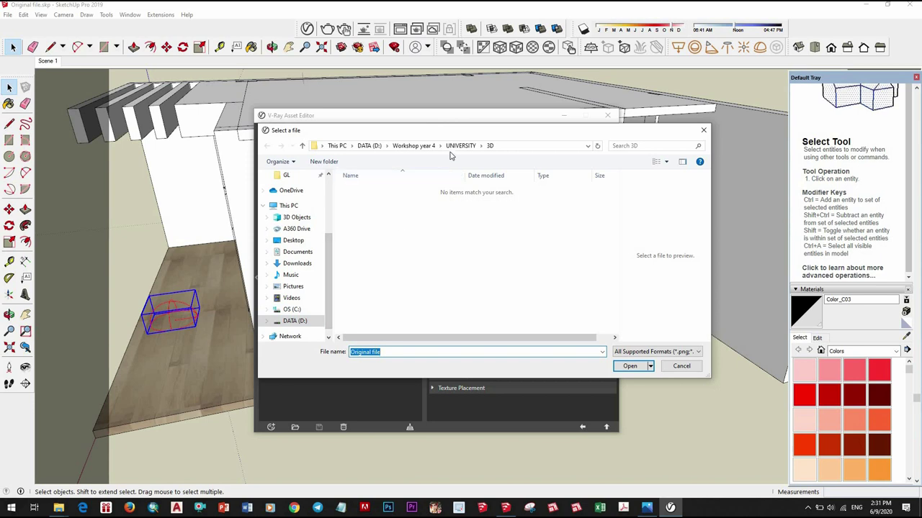
Browse the D: drive down to the Sketchup Vray Net > Lesson sketchup folder
{"action": "left_click", "coordinate": [307, 324]}
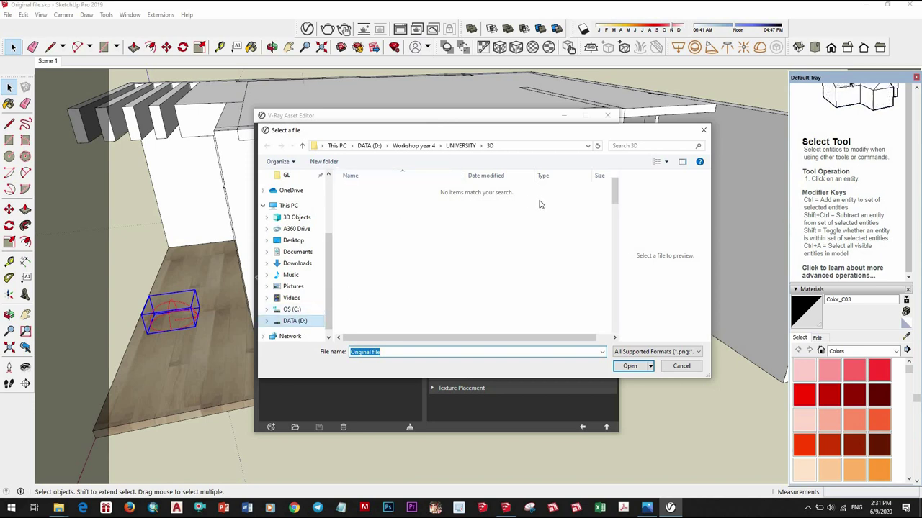
{"action": "left_click", "coordinate": [657, 142]}
{"action": "type", "text": "d"}
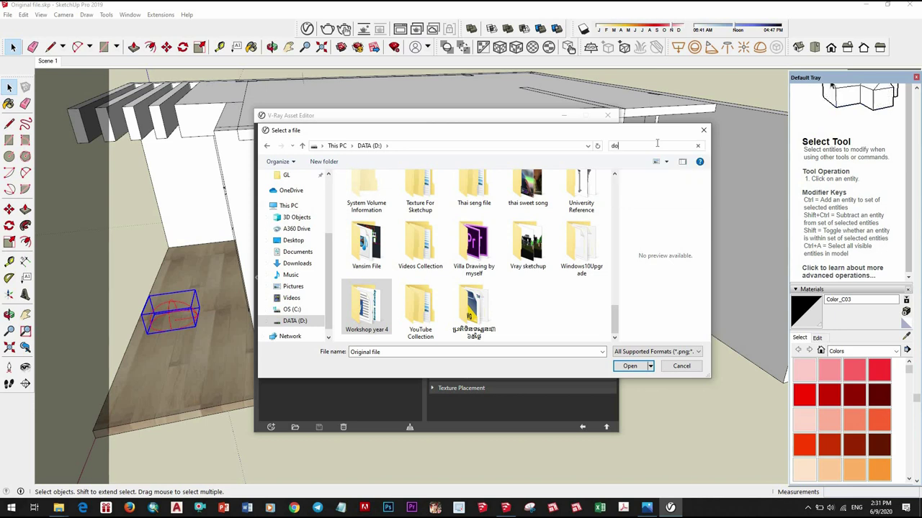
{"action": "type", "text": "om"}
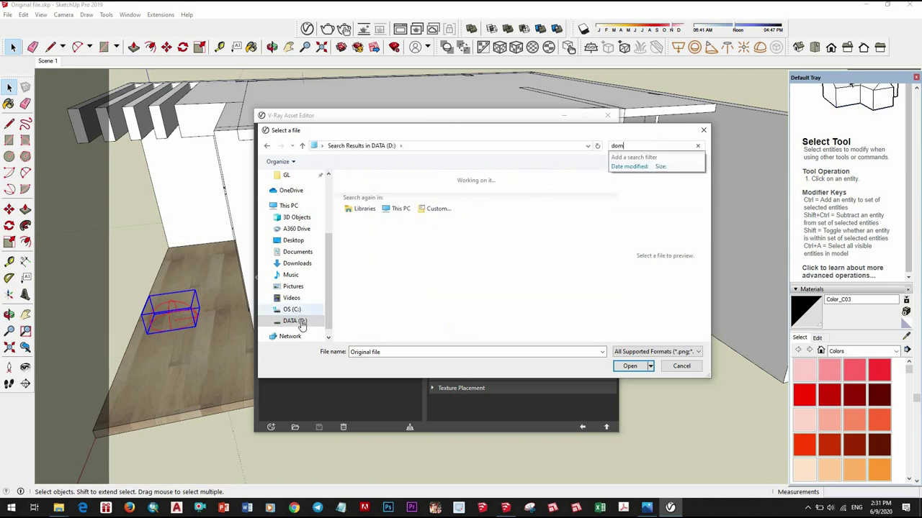
{"action": "left_click", "coordinate": [295, 321]}
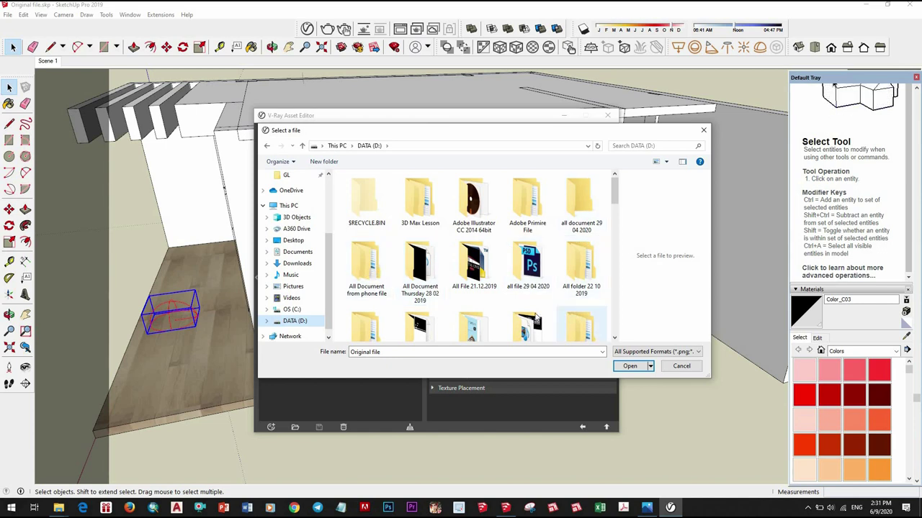
{"action": "scroll", "coordinate": [523, 312], "scroll_direction": "down", "scroll_amount": 1}
{"action": "left_click", "coordinate": [391, 224]}
{"action": "double_click", "coordinate": [391, 224]}
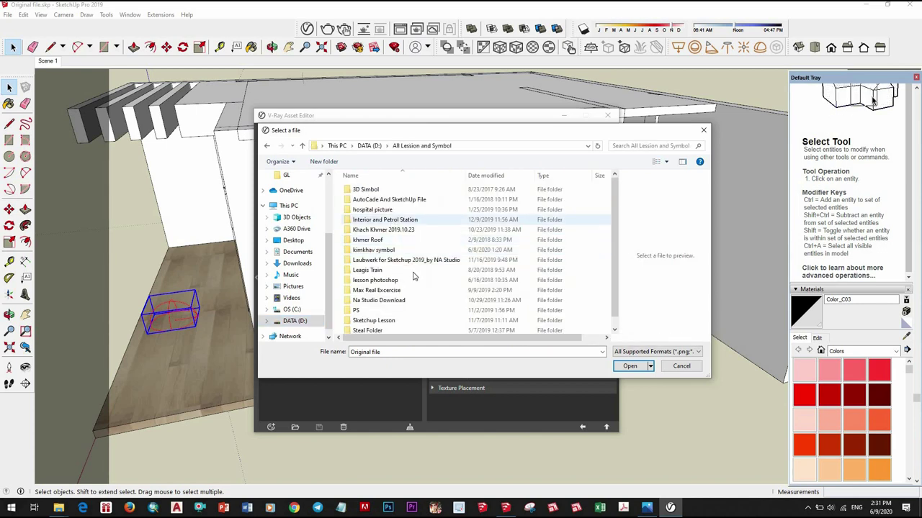
{"action": "scroll", "coordinate": [376, 313], "scroll_direction": "down", "scroll_amount": 1}
{"action": "double_click", "coordinate": [378, 308]}
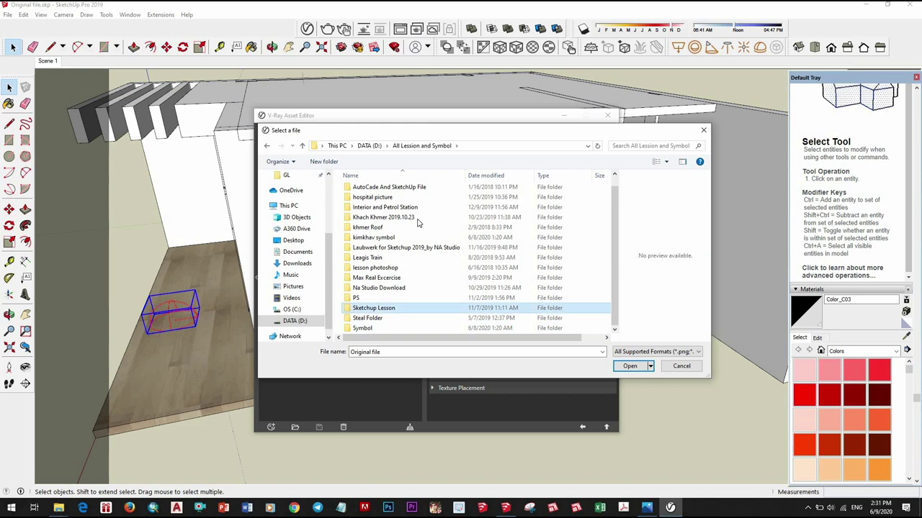
{"action": "double_click", "coordinate": [369, 229]}
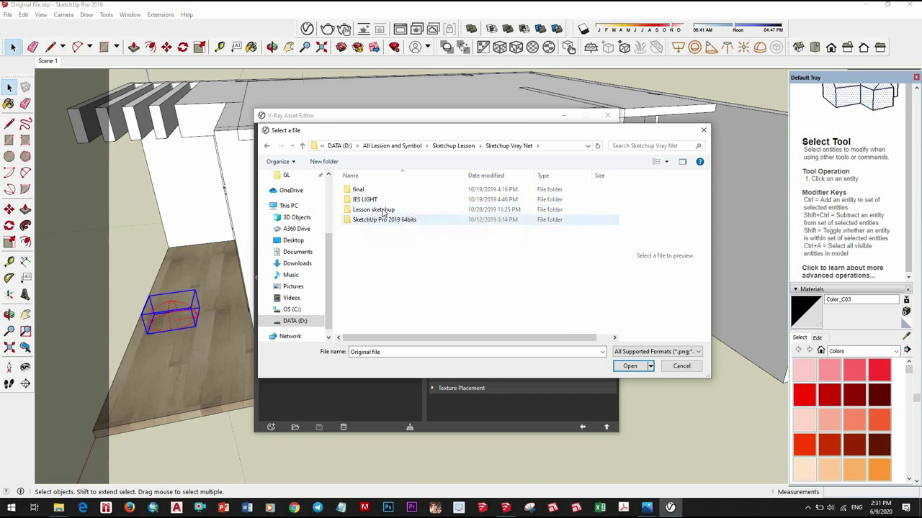
{"action": "left_click", "coordinate": [381, 211]}
{"action": "double_click", "coordinate": [383, 213]}
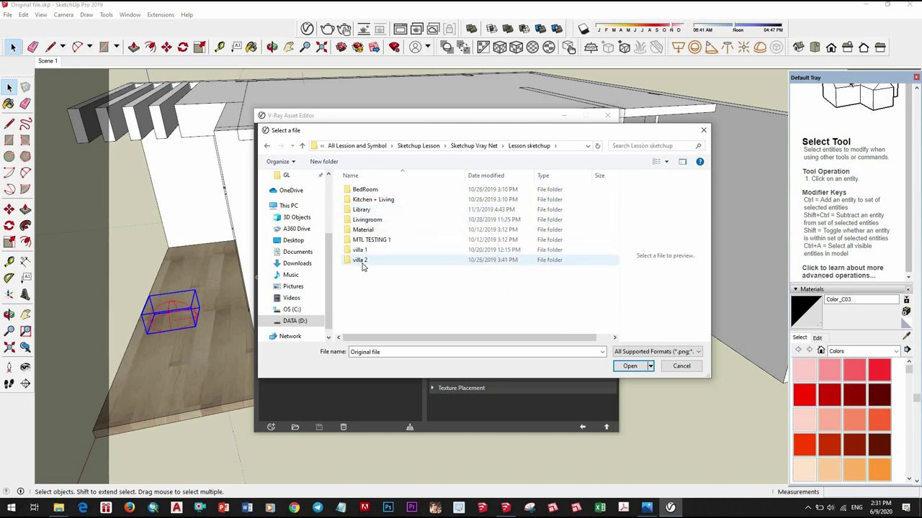
Load the VizPeople HDR sky image from villa 1 > Map > apply as the dome texture
{"action": "double_click", "coordinate": [362, 264]}
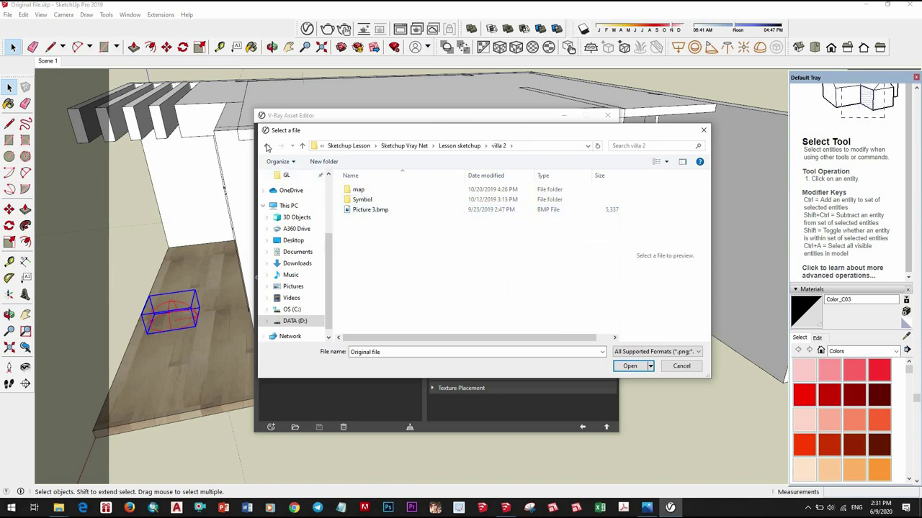
{"action": "key", "text": "BackSpace"}
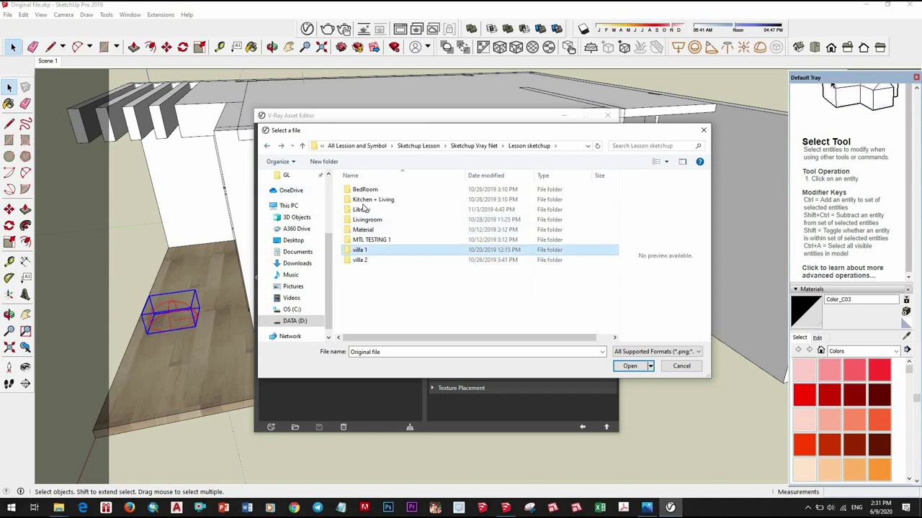
{"action": "double_click", "coordinate": [360, 249]}
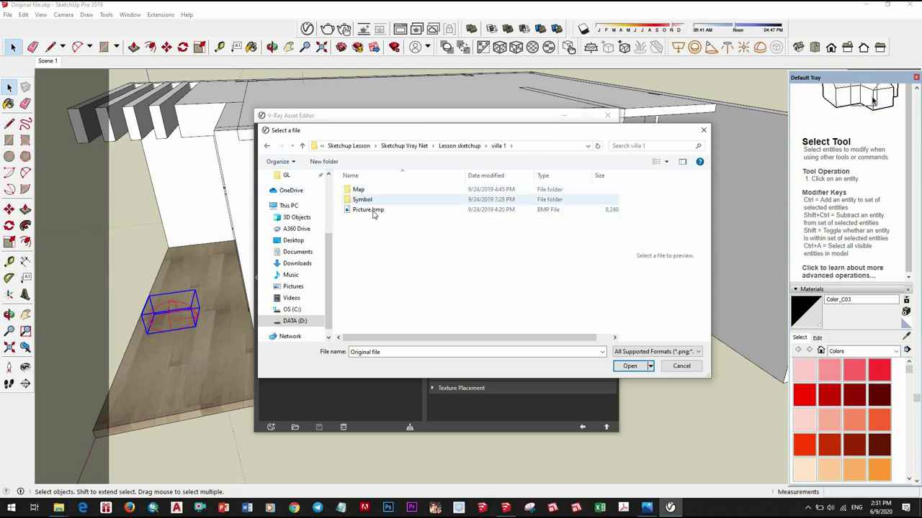
{"action": "double_click", "coordinate": [362, 190]}
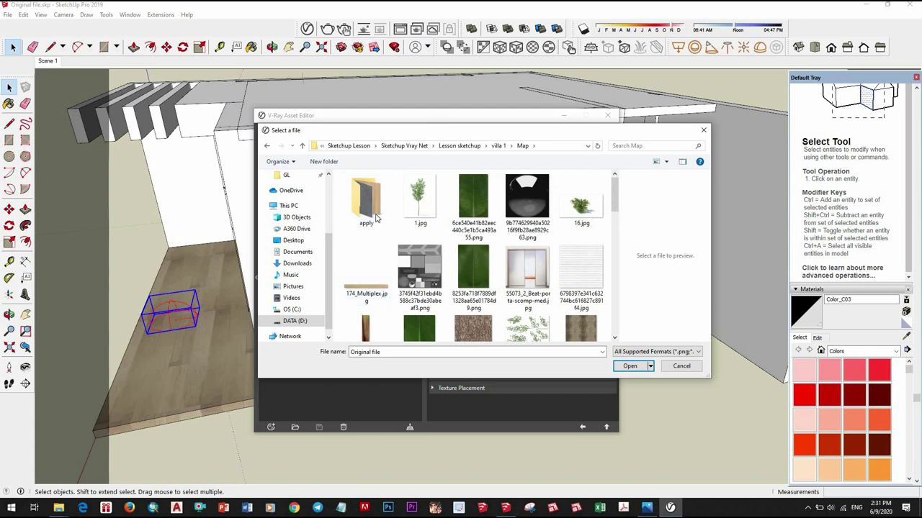
{"action": "double_click", "coordinate": [375, 218]}
{"action": "left_click", "coordinate": [382, 267]}
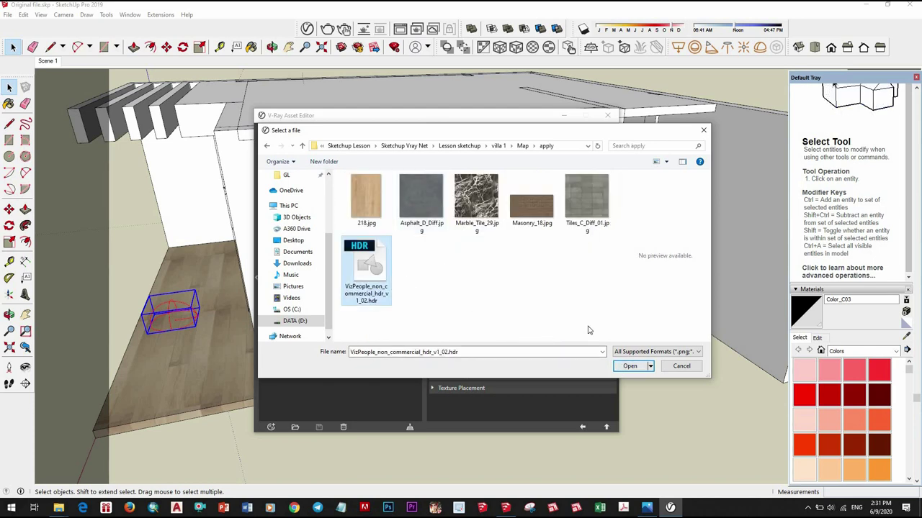
{"action": "double_click", "coordinate": [366, 272]}
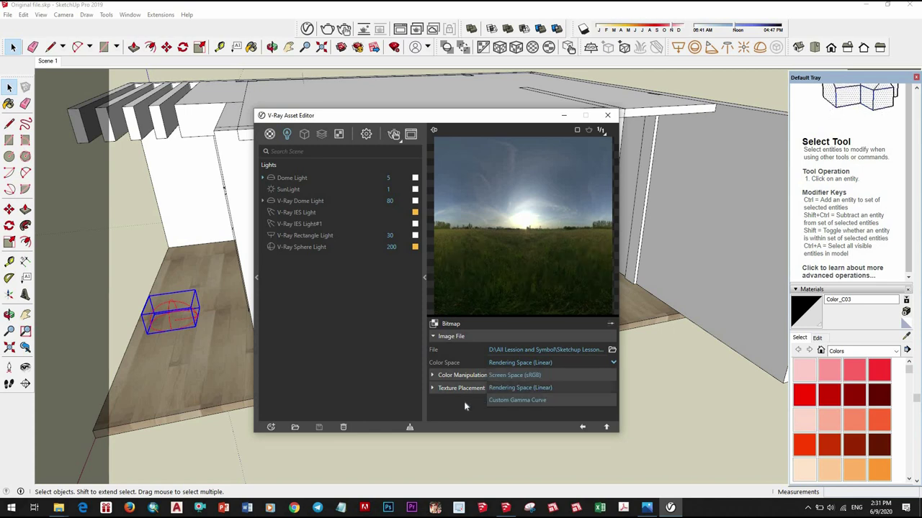
Set the texture placement type to Environment (Spherical)
{"action": "left_click", "coordinate": [506, 389]}
{"action": "scroll", "coordinate": [533, 371], "scroll_direction": "down", "scroll_amount": 2}
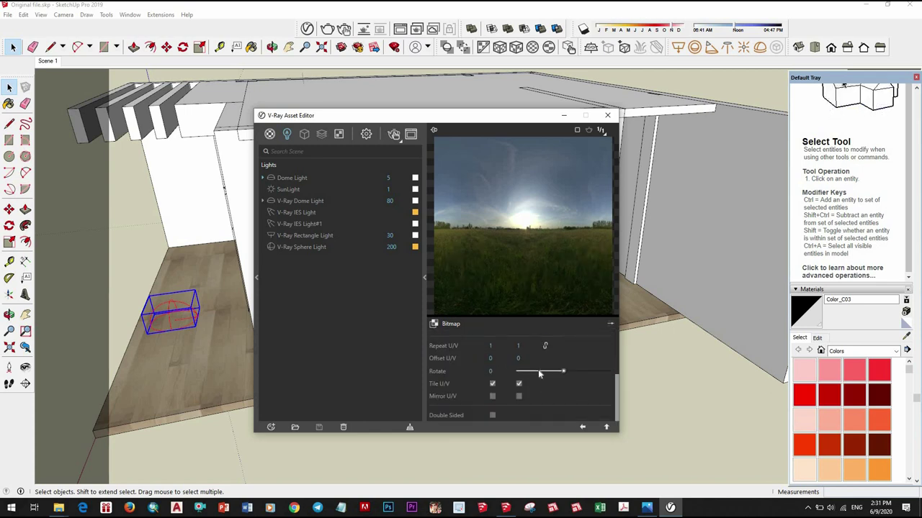
{"action": "left_click", "coordinate": [538, 363]}
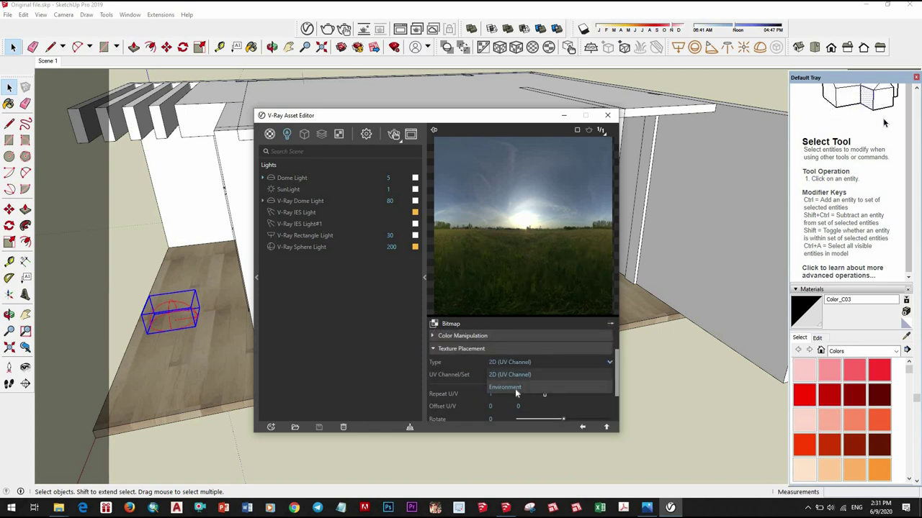
{"action": "left_click", "coordinate": [522, 388]}
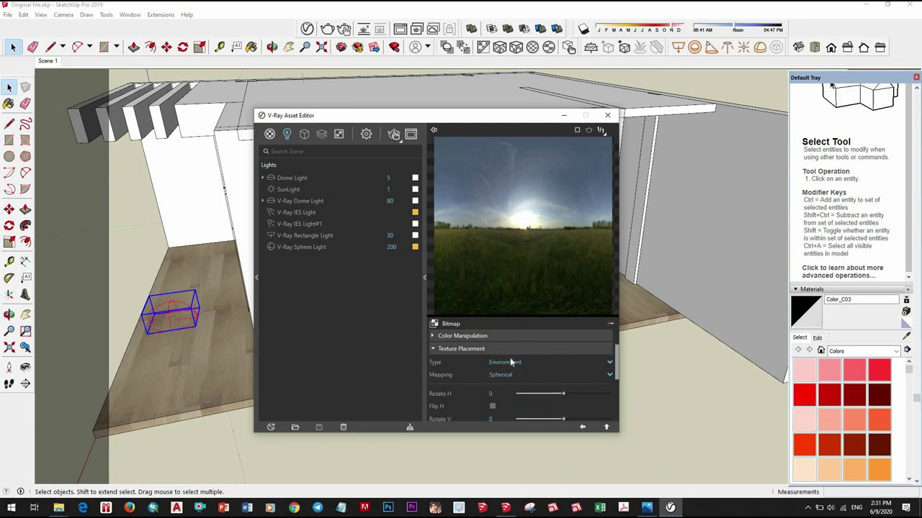
{"action": "left_click", "coordinate": [607, 428]}
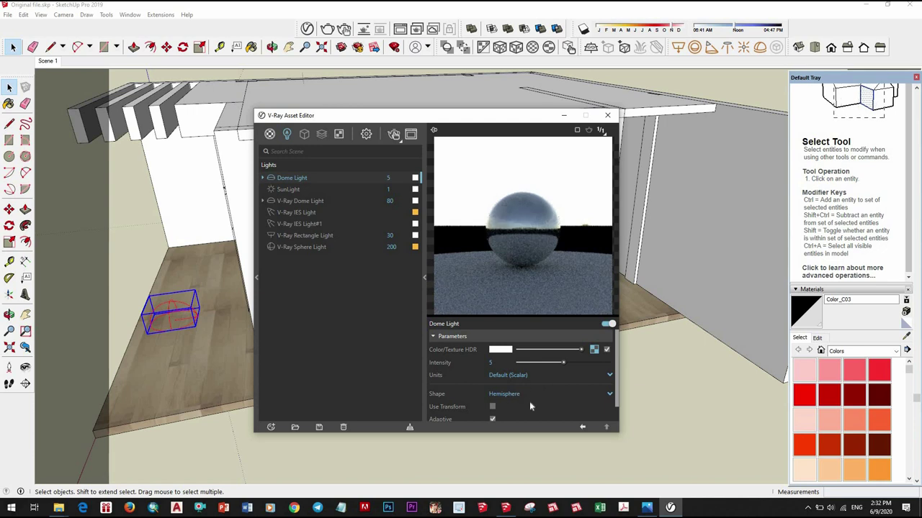
Change the dome light shape from Hemisphere to Sphere
{"action": "left_click", "coordinate": [561, 375]}
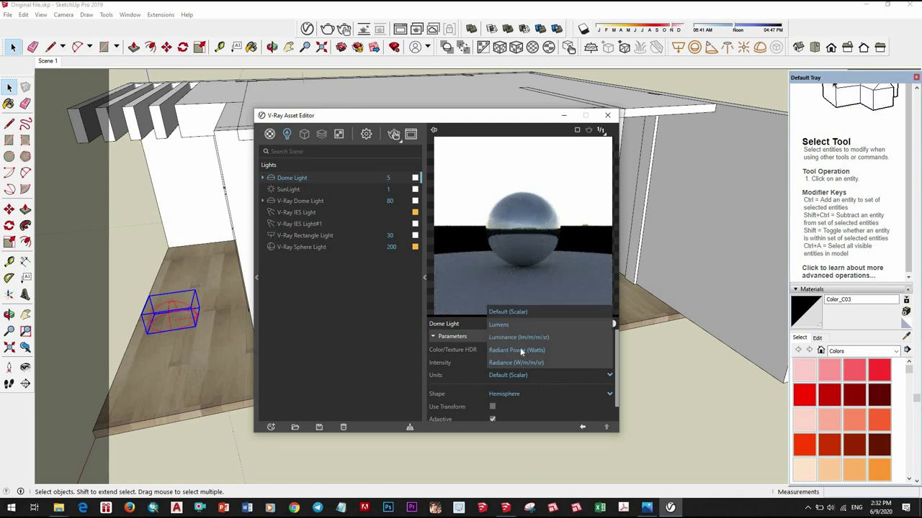
{"action": "left_click", "coordinate": [515, 396]}
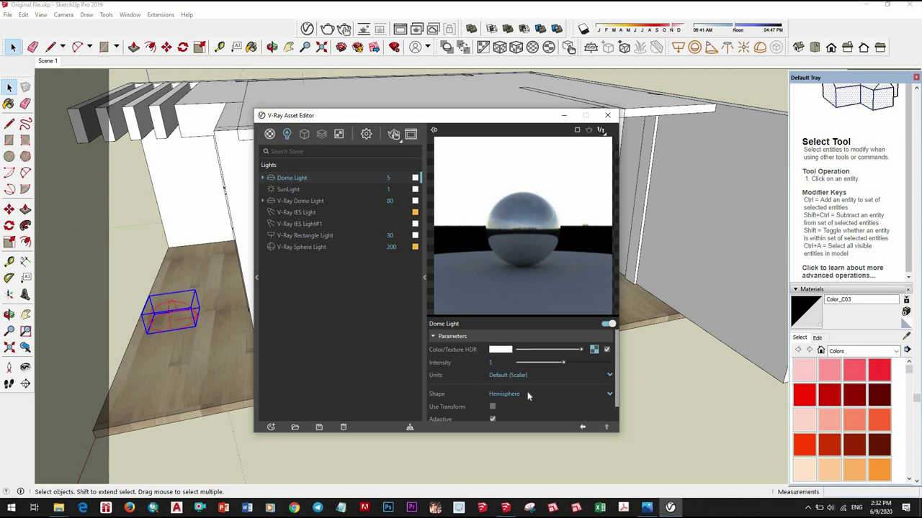
{"action": "left_click", "coordinate": [511, 393]}
{"action": "left_click", "coordinate": [512, 379]}
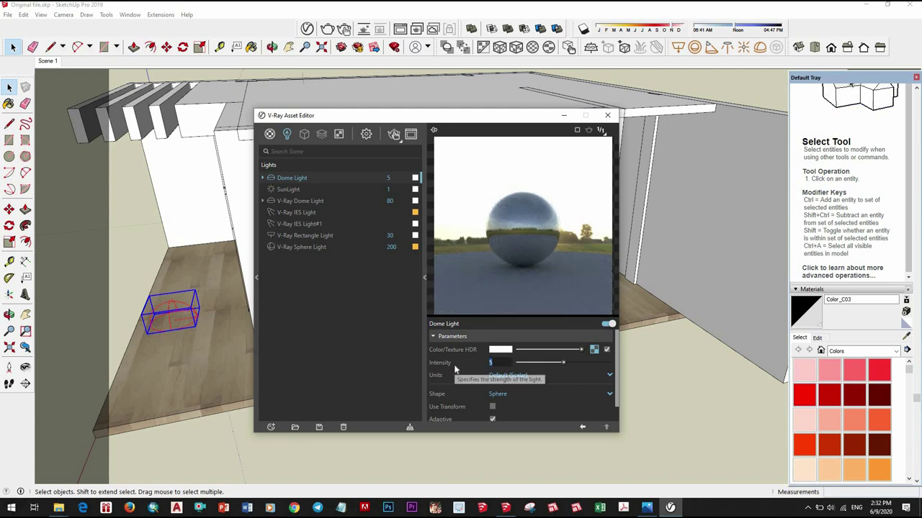
Try dome intensities 1 and 3, settling on 2
{"action": "type", "text": "1"}
{"action": "key", "text": "Return"}
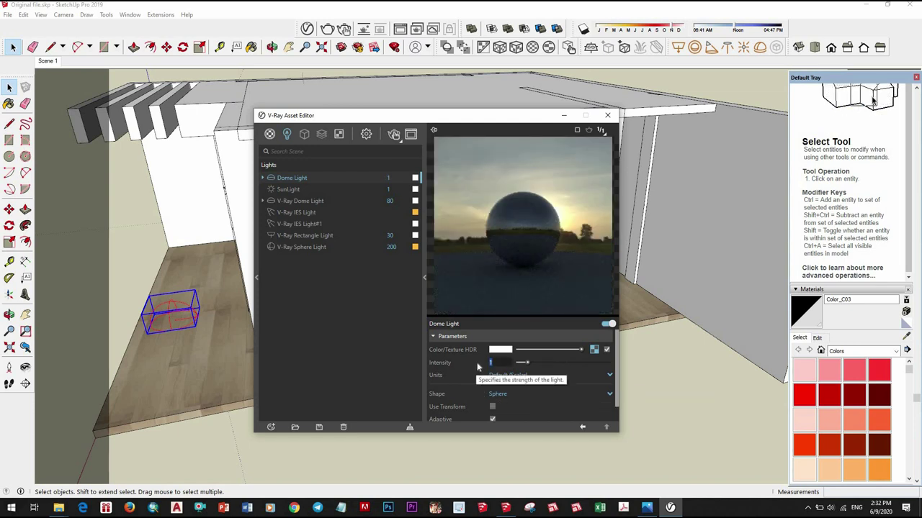
{"action": "type", "text": "3"}
{"action": "key", "text": "Return"}
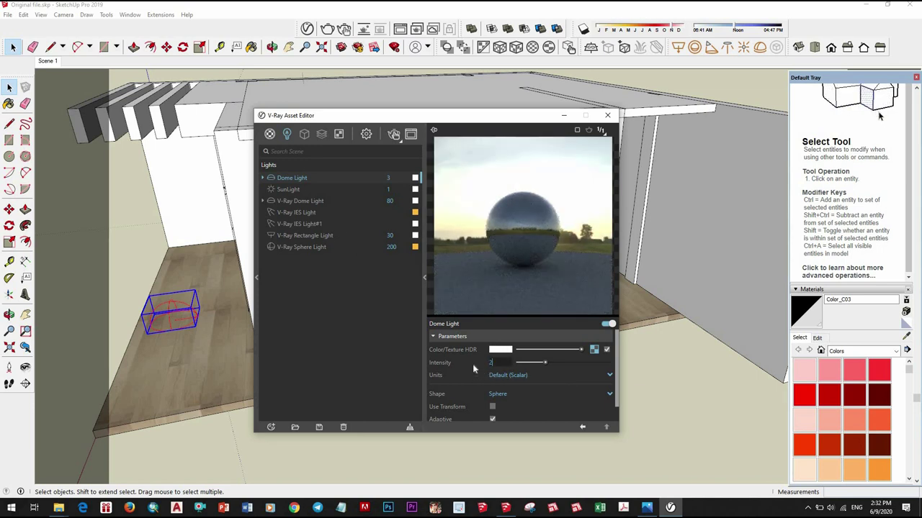
{"action": "type", "text": "2"}
{"action": "key", "text": "Return"}
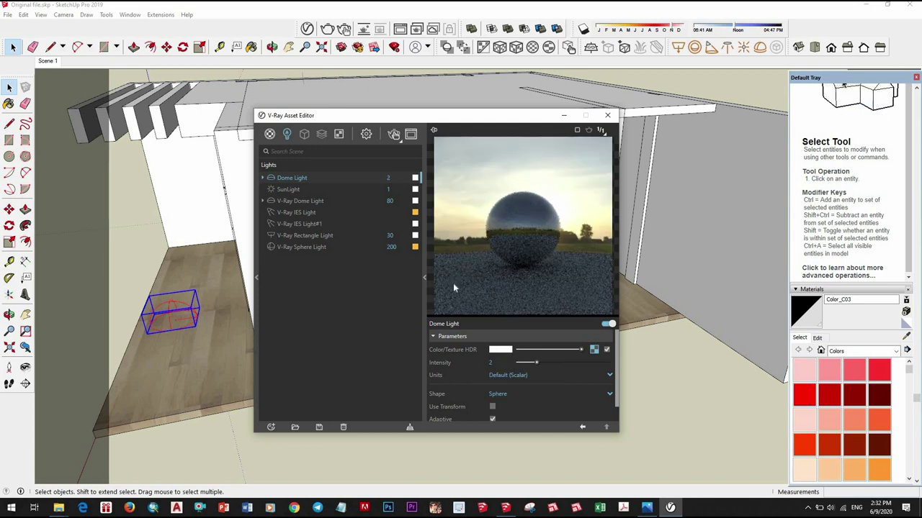
Enter 13 in the render settings, then return to the lights list
{"action": "left_click", "coordinate": [369, 136]}
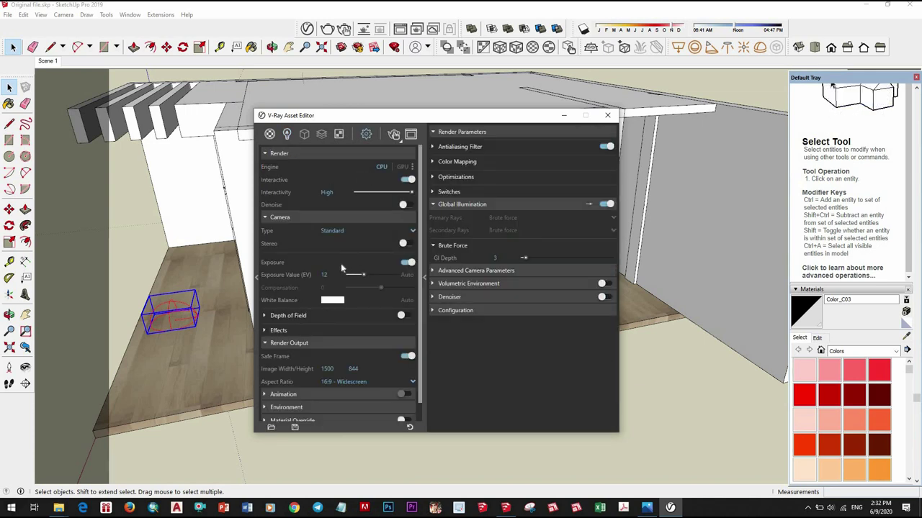
{"action": "type", "text": "13"}
{"action": "left_click", "coordinate": [287, 134]}
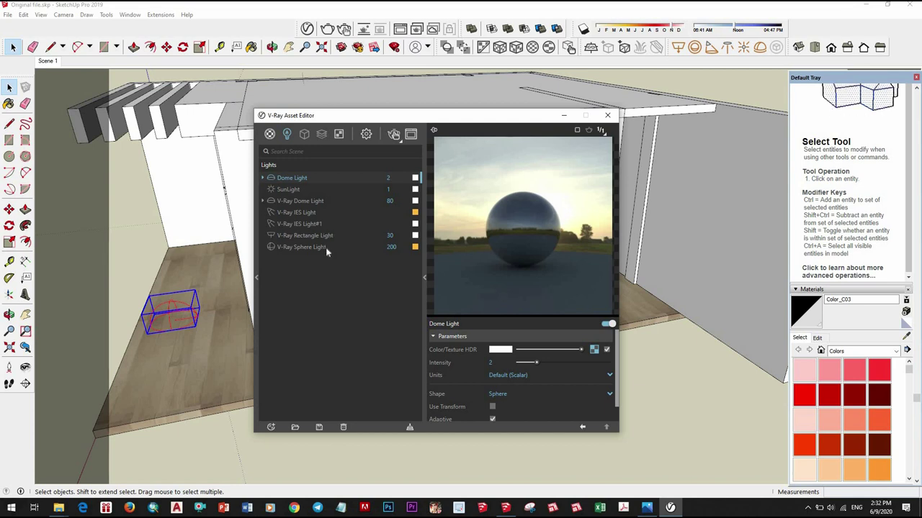
Select V-Ray IES Light#1 and keep its intensity at 170000 lm
{"action": "left_click", "coordinate": [316, 224]}
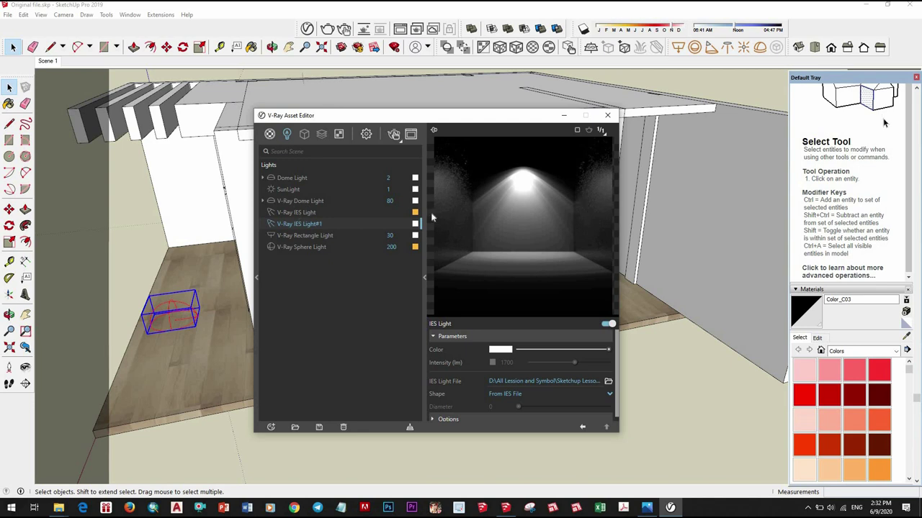
{"action": "left_click", "coordinate": [338, 212]}
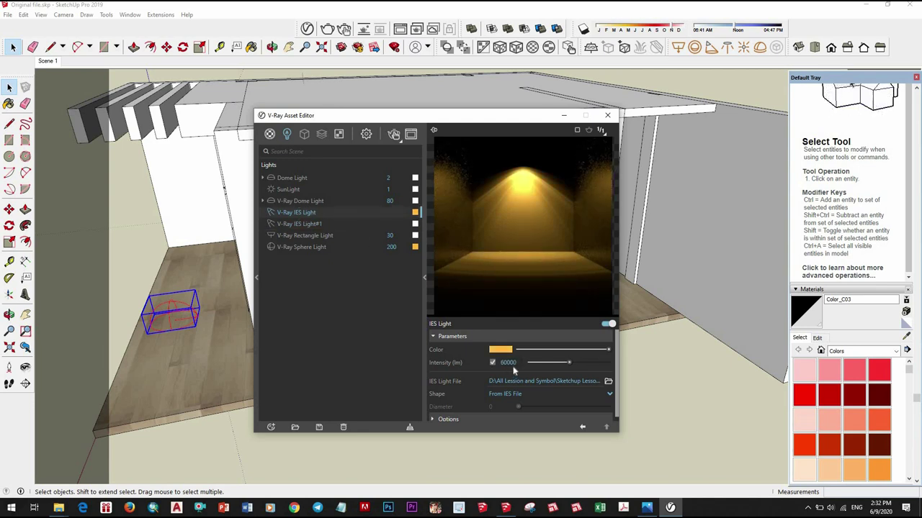
{"action": "left_click", "coordinate": [298, 224]}
{"action": "type", "text": "170000"}
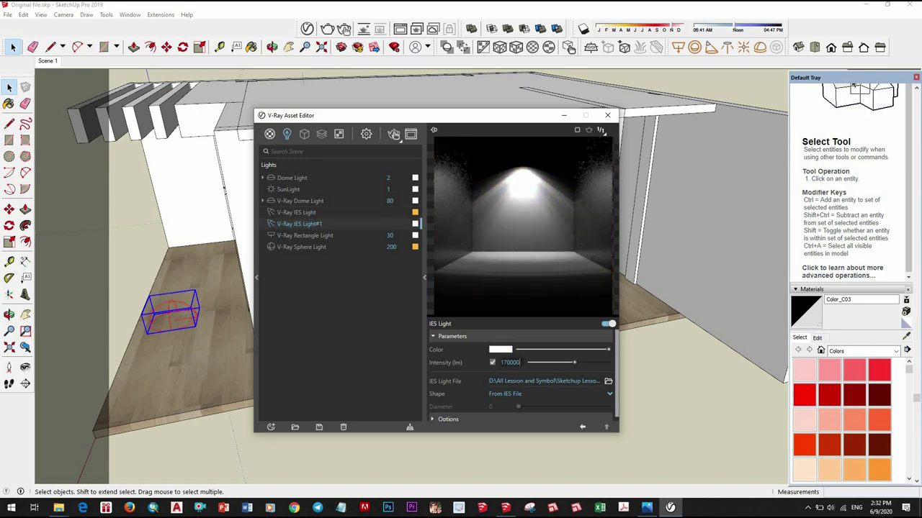
{"action": "key", "text": "Return"}
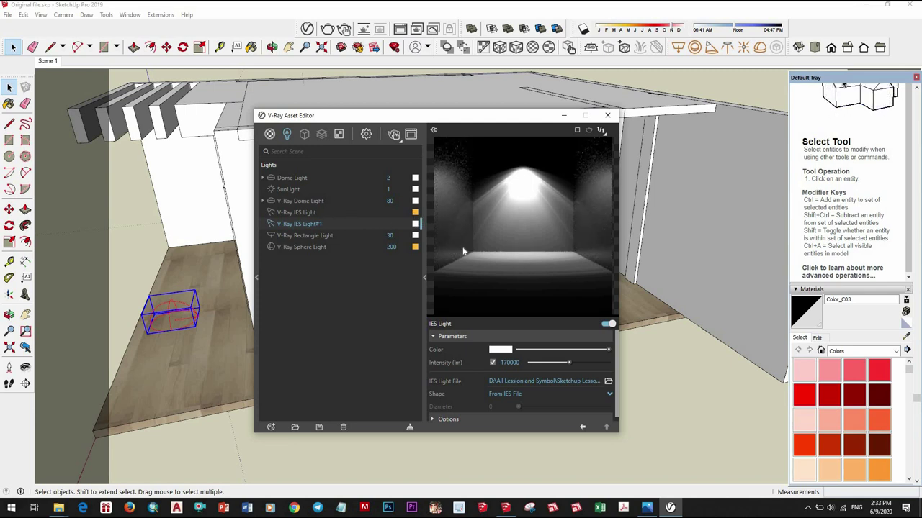
Change the IES light's colour to a warm yellow
{"action": "left_click_drag", "start_coordinate": [430, 183], "coordinate": [736, 237]}
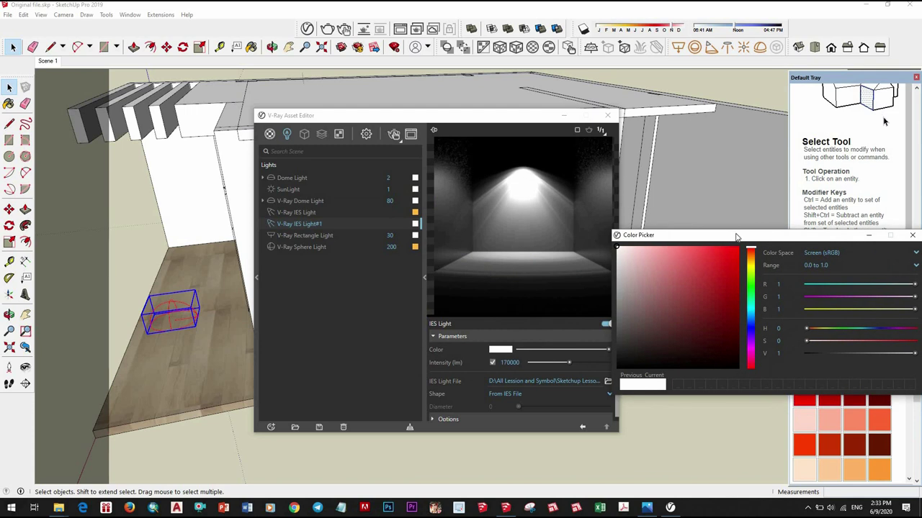
{"action": "left_click_drag", "start_coordinate": [648, 235], "coordinate": [475, 217]}
{"action": "left_click", "coordinate": [577, 245]}
{"action": "left_click", "coordinate": [521, 241]}
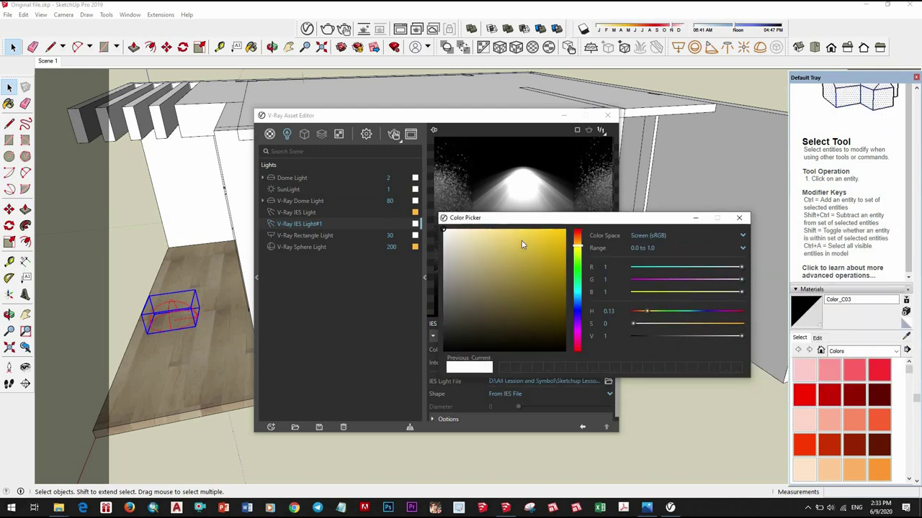
{"action": "left_click", "coordinate": [512, 231]}
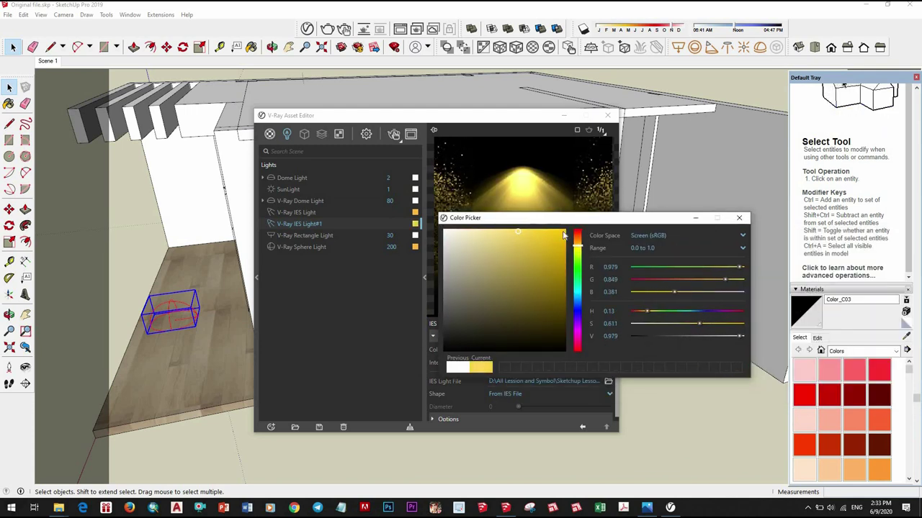
{"action": "left_click", "coordinate": [738, 219]}
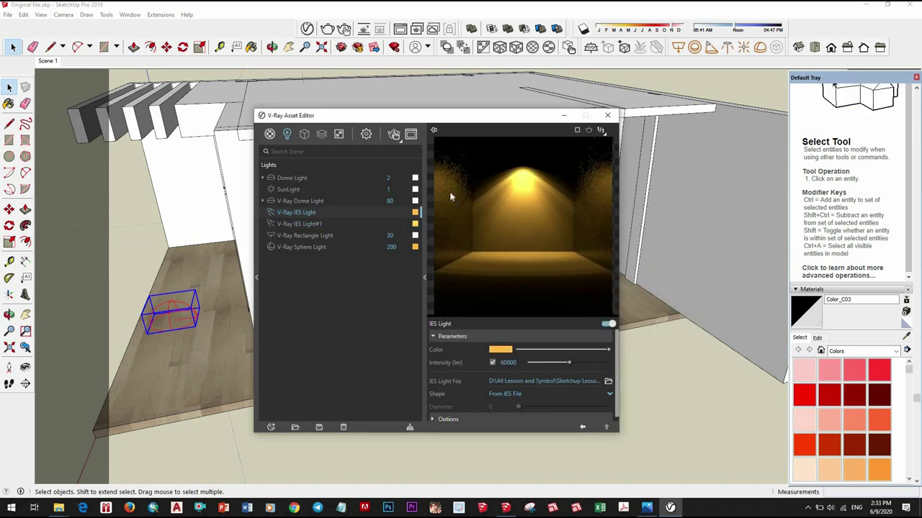
{"action": "left_click", "coordinate": [299, 224]}
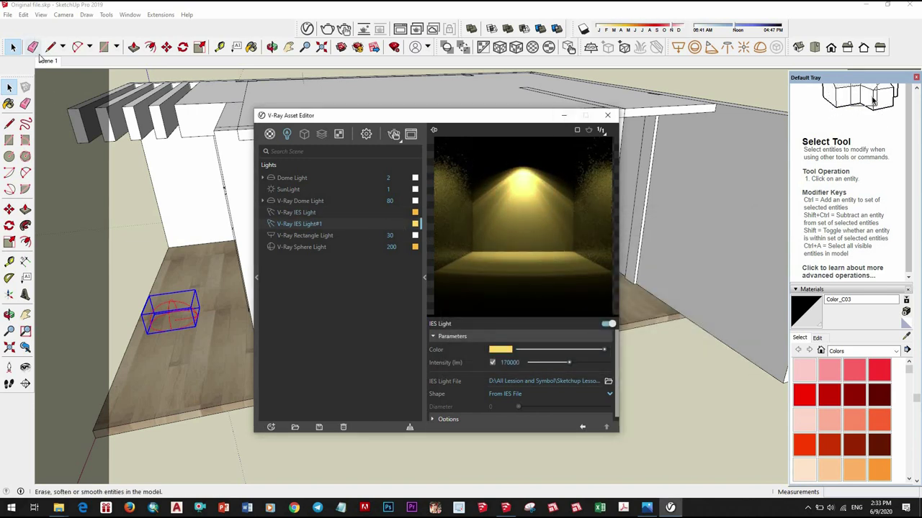
Zoom into the bedroom and shift the light editor window aside
{"action": "scroll", "coordinate": [243, 186], "scroll_direction": "up", "scroll_amount": 5}
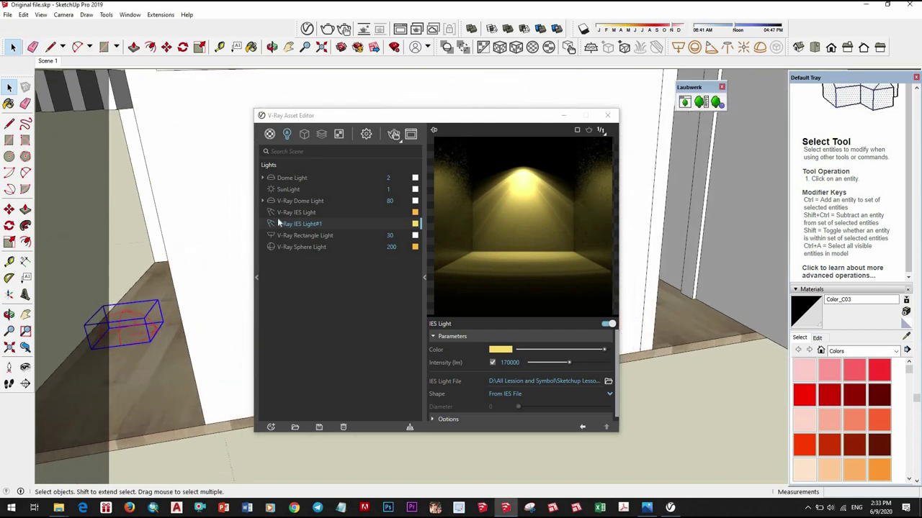
{"action": "scroll", "coordinate": [278, 218], "scroll_direction": "up", "scroll_amount": 5}
{"action": "scroll", "coordinate": [108, 189], "scroll_direction": "up", "scroll_amount": 2}
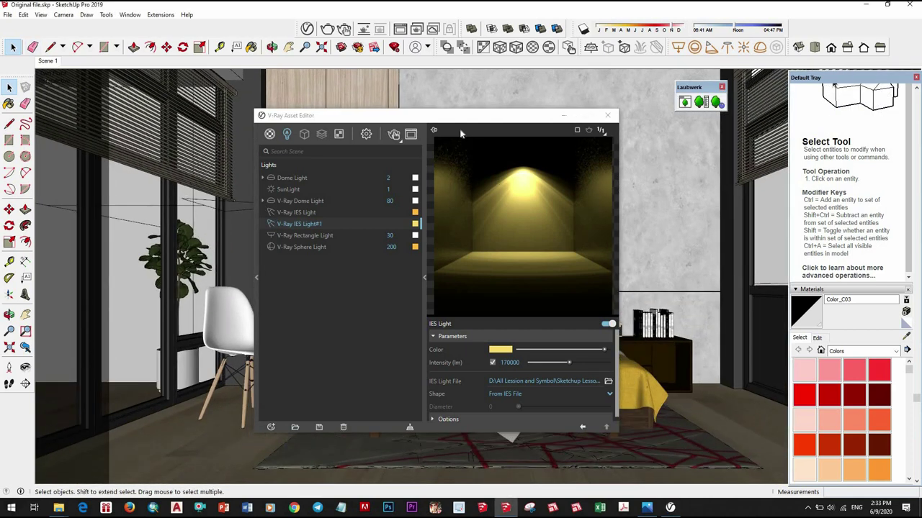
{"action": "mouse_move", "coordinate": [391, 116]}
{"action": "left_mouse_down"}
{"action": "mouse_move", "coordinate": [558, 171]}
{"action": "mouse_move", "coordinate": [857, 123]}
{"action": "mouse_move", "coordinate": [374, 191]}
{"action": "mouse_move", "coordinate": [433, 114]}
{"action": "mouse_move", "coordinate": [365, 84]}
{"action": "left_mouse_up"}
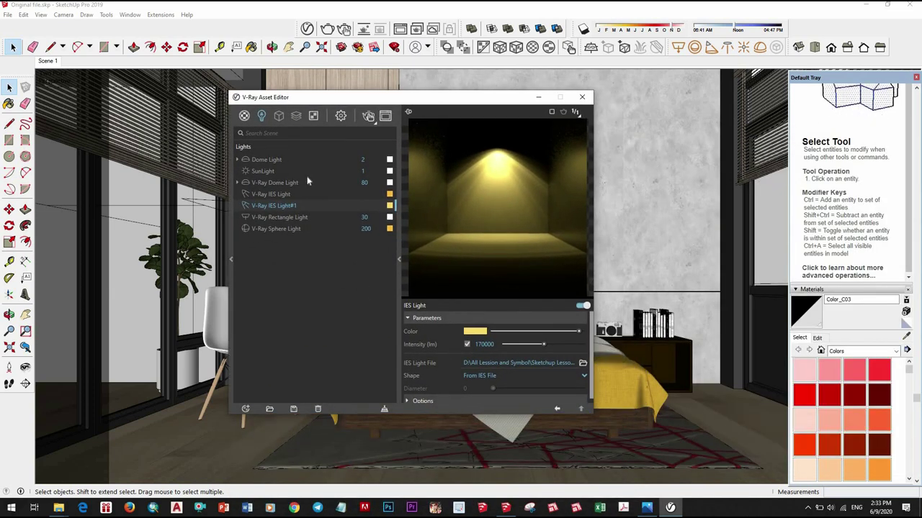
Orbit and zoom in close on the desk lamp shade, then return to the lights list
{"action": "left_click", "coordinate": [342, 116]}
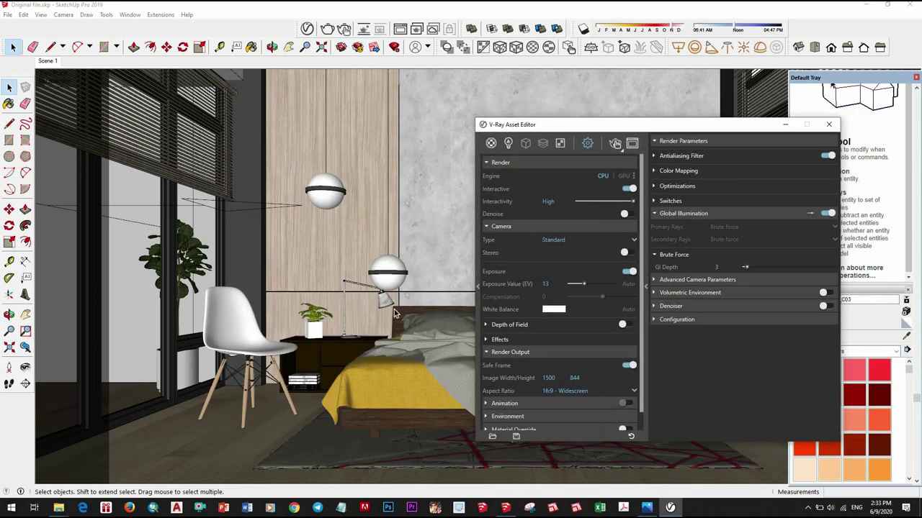
{"action": "scroll", "coordinate": [381, 306], "scroll_direction": "up", "scroll_amount": 3}
{"action": "scroll", "coordinate": [364, 320], "scroll_direction": "up", "scroll_amount": 3}
{"action": "scroll", "coordinate": [364, 320], "scroll_direction": "up", "scroll_amount": 2}
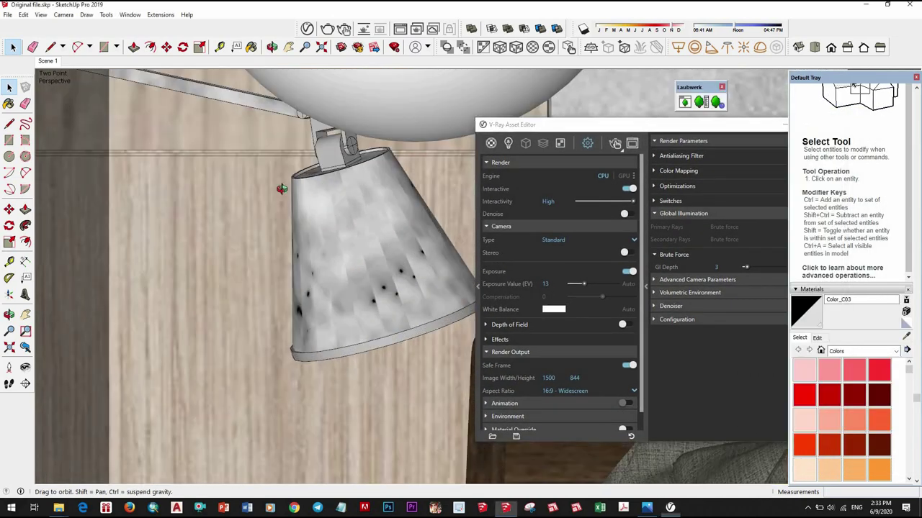
{"action": "mouse_move", "coordinate": [363, 320]}
{"action": "middle_mouse_down"}
{"action": "mouse_move", "coordinate": [273, 182]}
{"action": "mouse_move", "coordinate": [339, 227]}
{"action": "middle_mouse_up"}
{"action": "scroll", "coordinate": [339, 227], "scroll_direction": "up", "scroll_amount": 3}
{"action": "scroll", "coordinate": [339, 227], "scroll_direction": "up", "scroll_amount": 3}
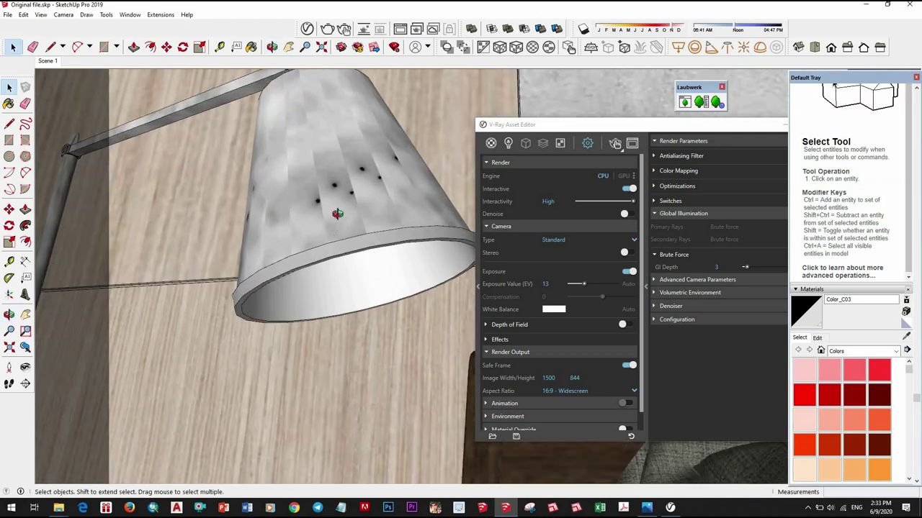
{"action": "mouse_move", "coordinate": [337, 184]}
{"action": "middle_mouse_down"}
{"action": "mouse_move", "coordinate": [323, 135]}
{"action": "mouse_move", "coordinate": [413, 146]}
{"action": "middle_mouse_up"}
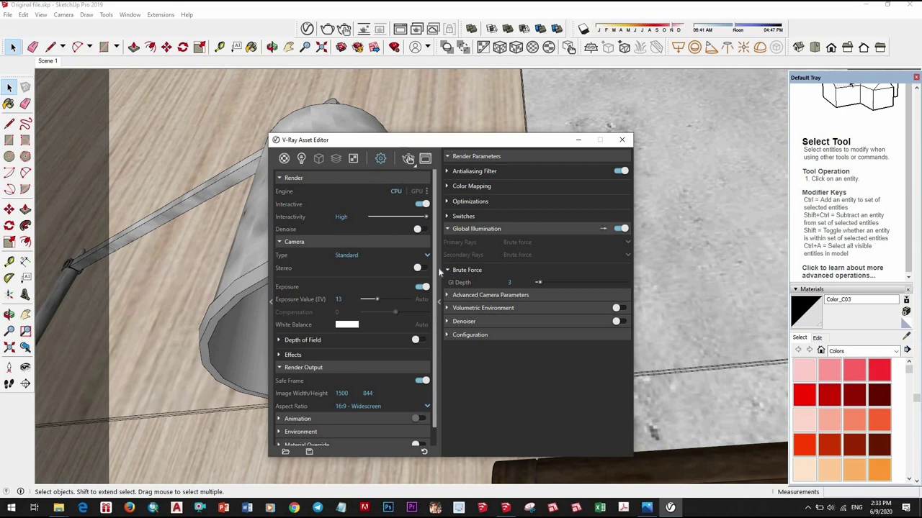
{"action": "left_click", "coordinate": [301, 159]}
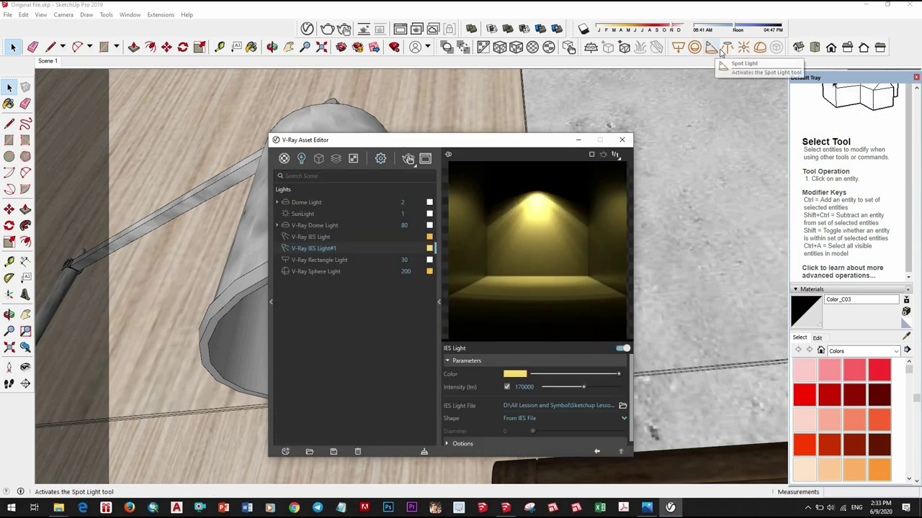
Start a new IES light and search for IES files on the DATA (D:) drive
{"action": "left_click", "coordinate": [622, 405]}
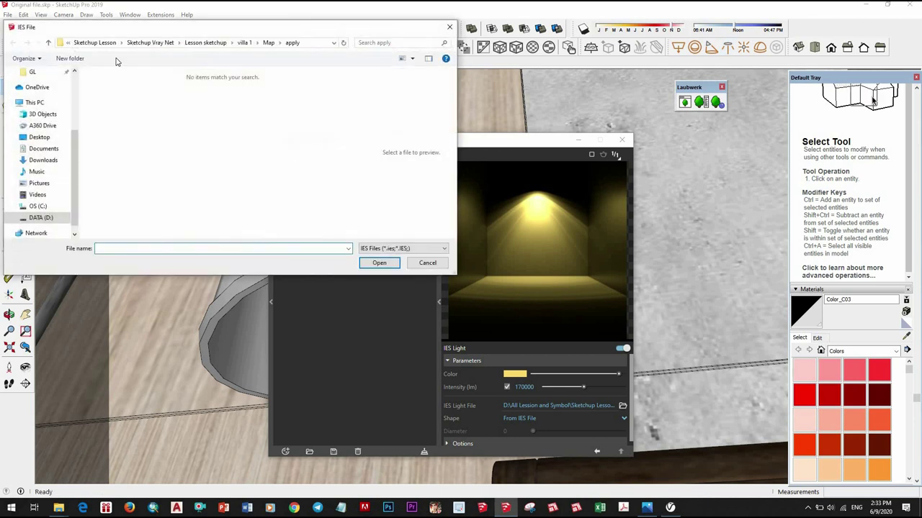
{"action": "left_click", "coordinate": [382, 42]}
{"action": "type", "text": "i"}
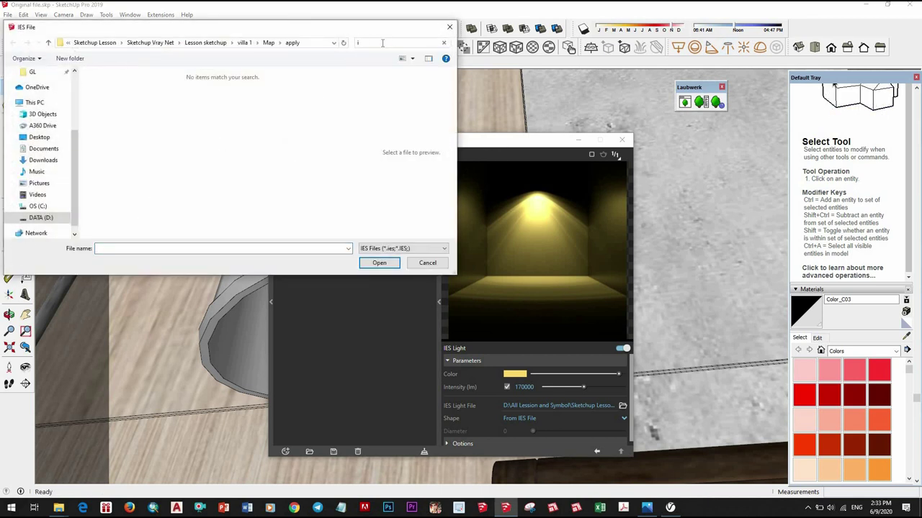
{"action": "type", "text": "e"}
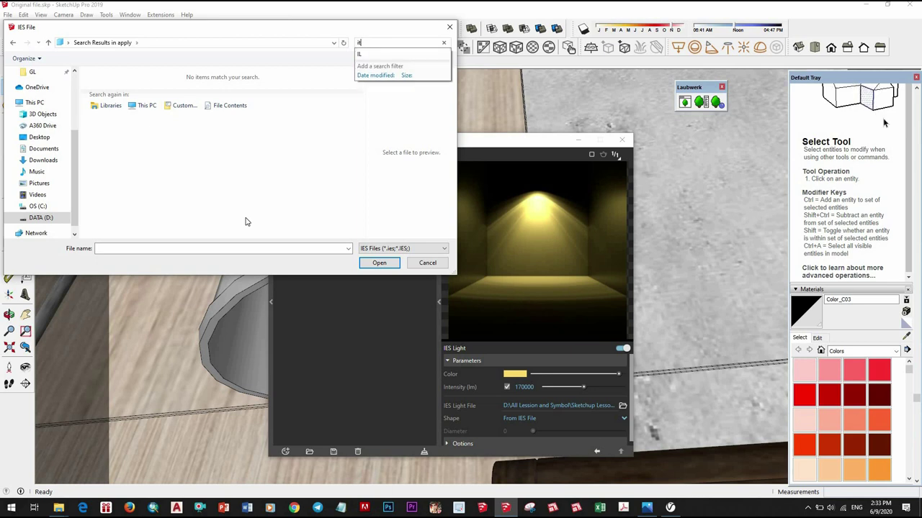
{"action": "type", "text": "ts"}
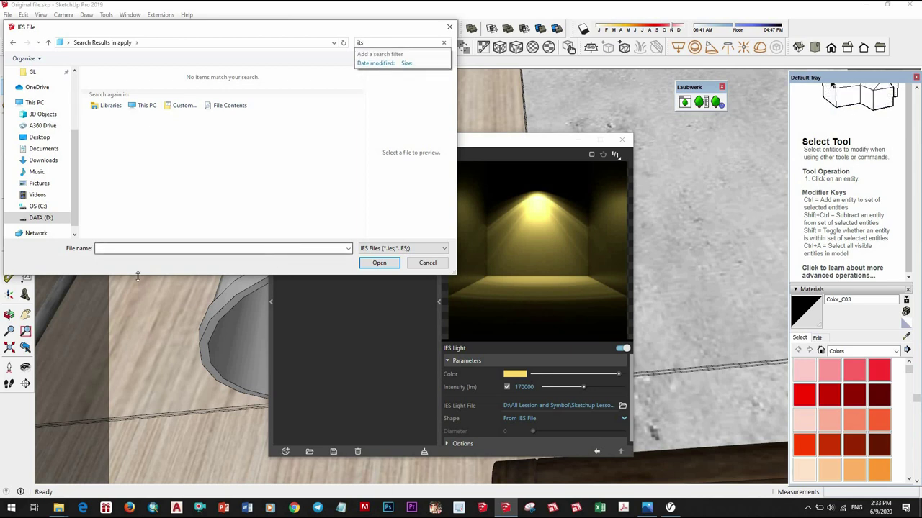
{"action": "left_click", "coordinate": [44, 218]}
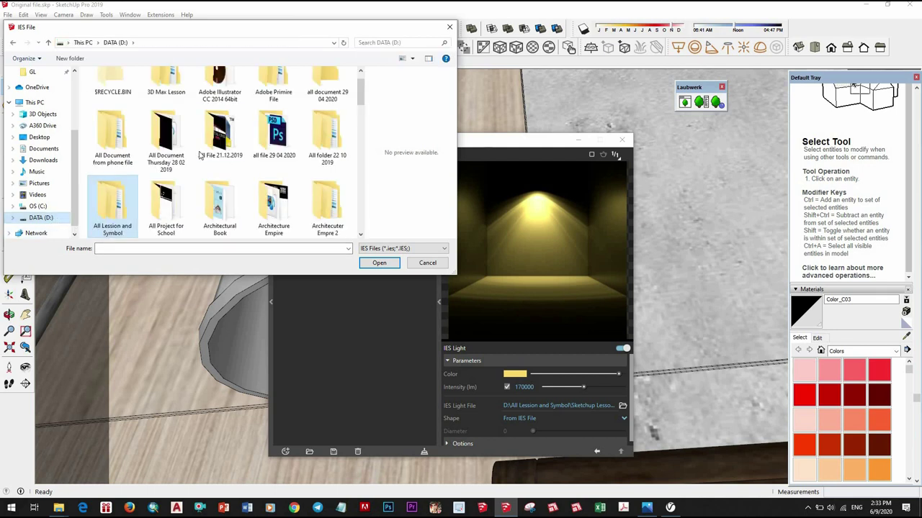
{"action": "scroll", "coordinate": [177, 118], "scroll_direction": "up", "scroll_amount": 1}
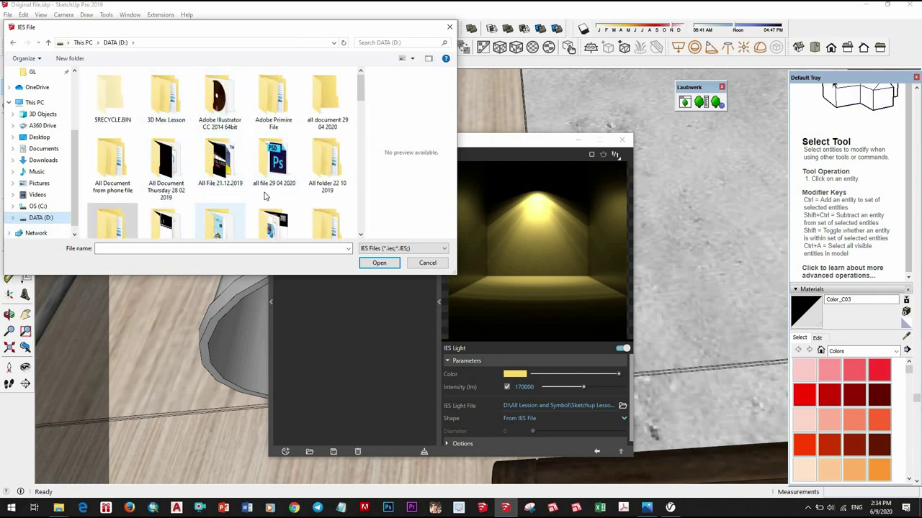
{"action": "scroll", "coordinate": [157, 223], "scroll_direction": "down", "scroll_amount": 1}
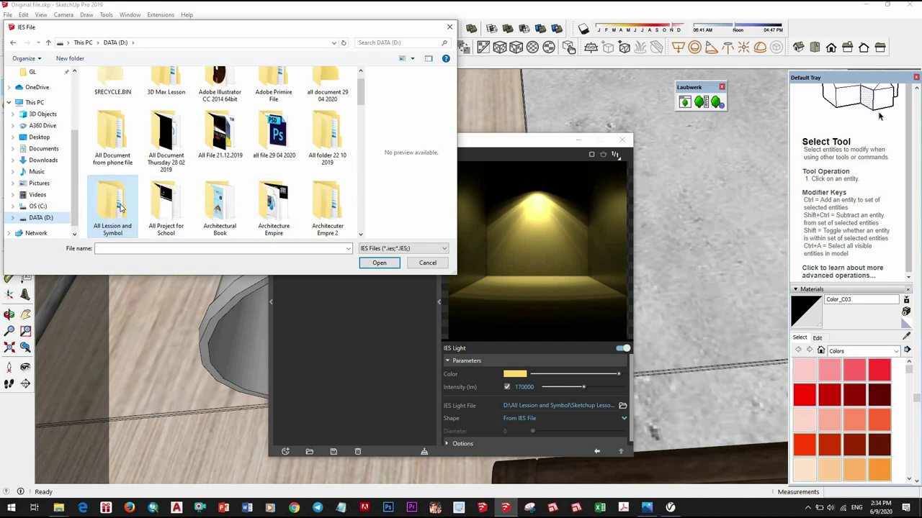
Browse to the IES LIGHT > ies folder and select the 30.IES profile
{"action": "double_click", "coordinate": [115, 205]}
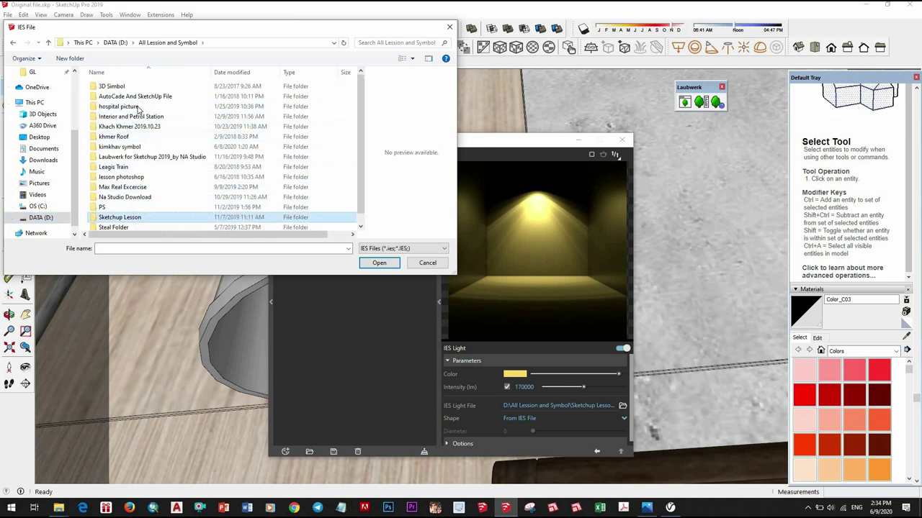
{"action": "double_click", "coordinate": [129, 217]}
{"action": "double_click", "coordinate": [123, 128]}
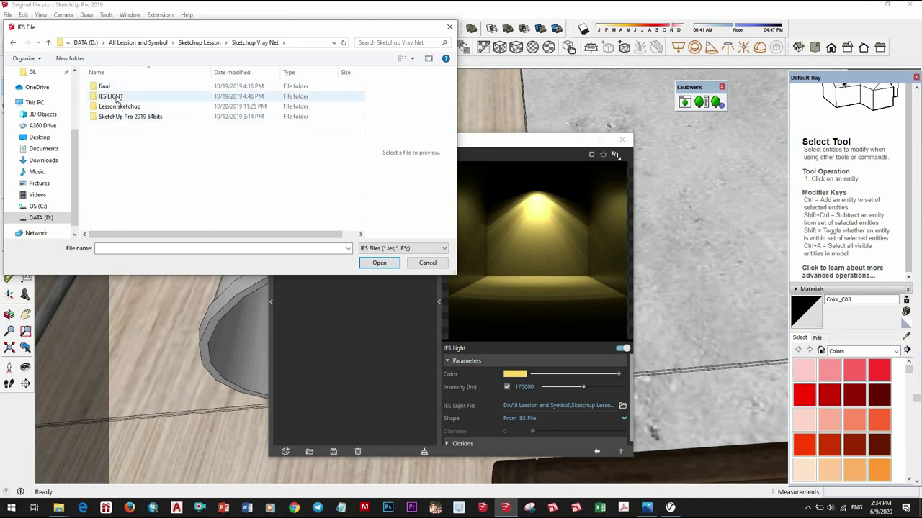
{"action": "double_click", "coordinate": [113, 96]}
{"action": "double_click", "coordinate": [116, 105]}
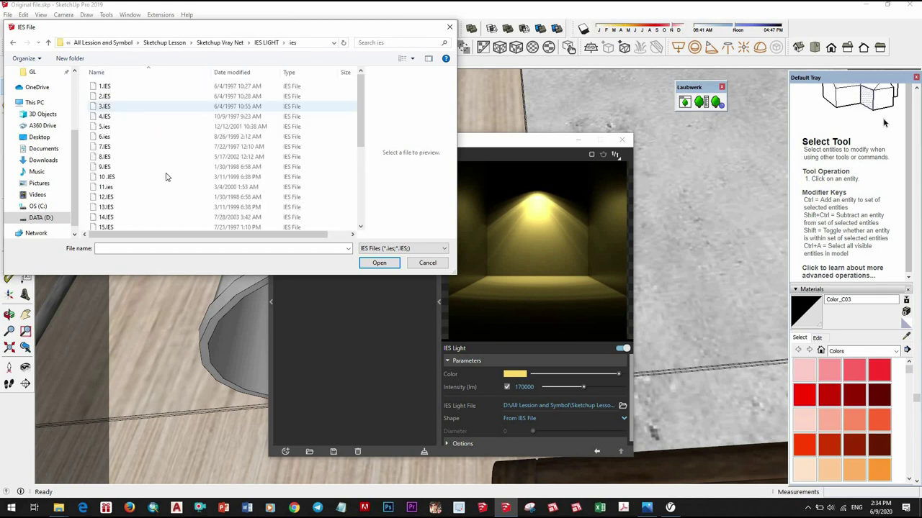
{"action": "scroll", "coordinate": [113, 223], "scroll_direction": "down", "scroll_amount": 5}
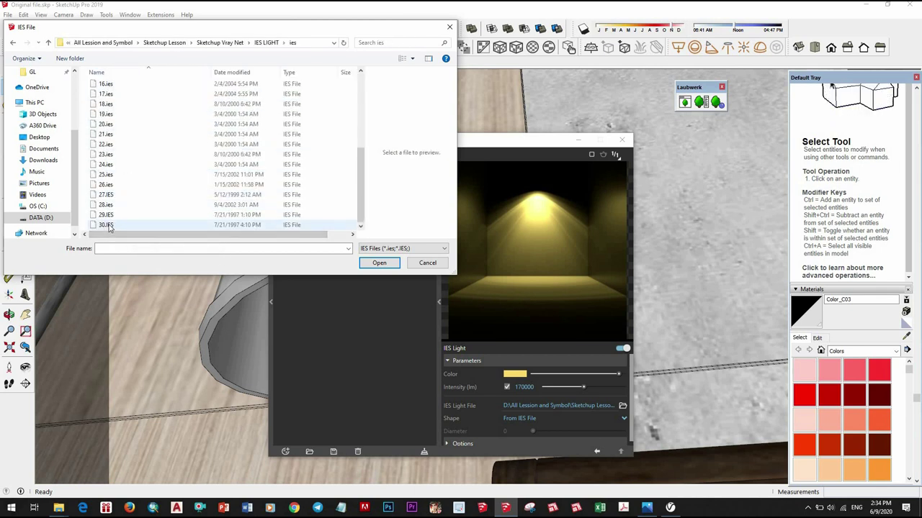
{"action": "left_click", "coordinate": [108, 225]}
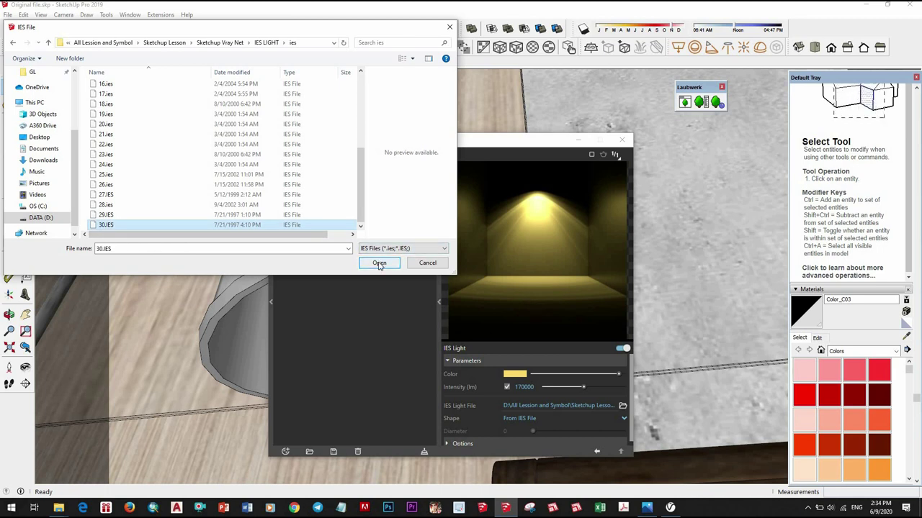
Choose Nice.IES from the Lesson sketchup > BedRoom folder instead
{"action": "left_click", "coordinate": [13, 43]}
{"action": "left_click", "coordinate": [14, 44]}
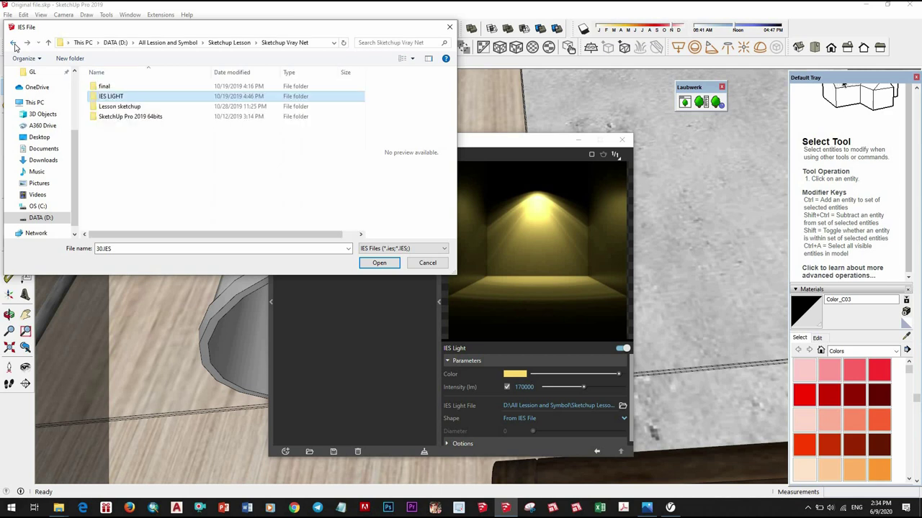
{"action": "double_click", "coordinate": [132, 108]}
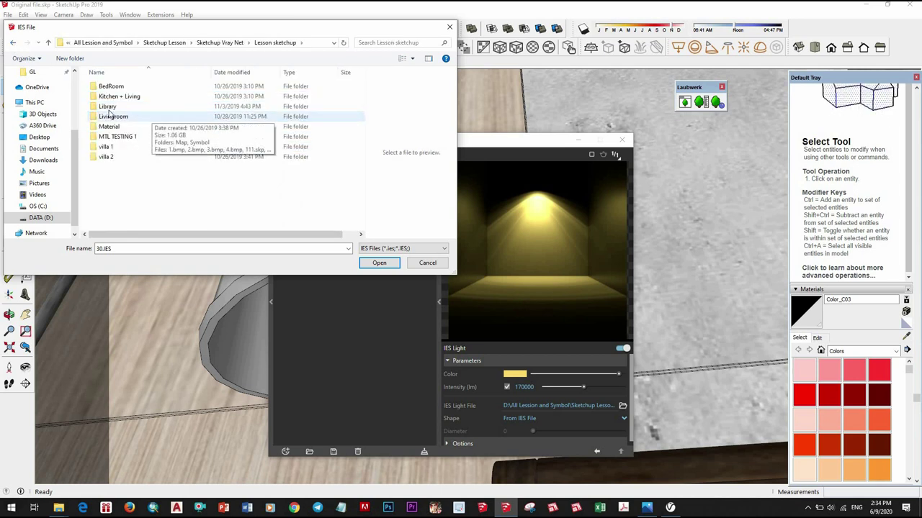
{"action": "double_click", "coordinate": [115, 86]}
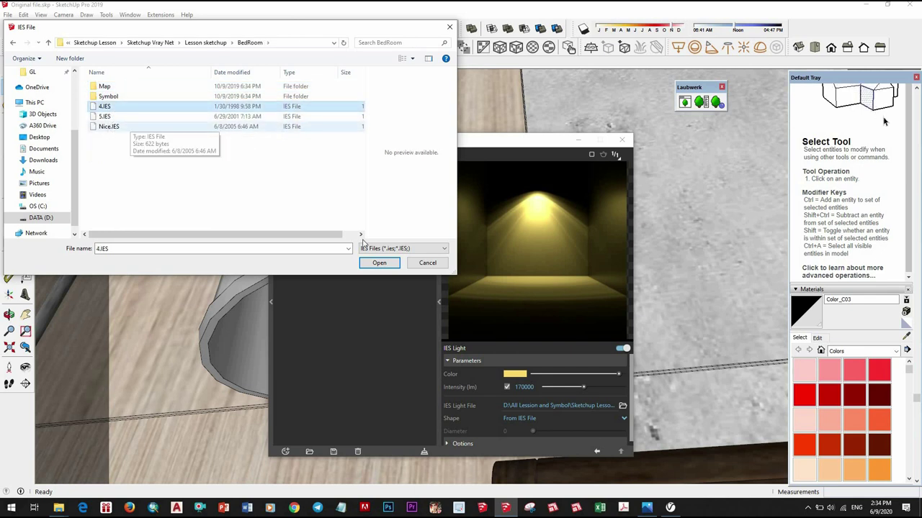
{"action": "left_click", "coordinate": [124, 127]}
{"action": "key", "text": "Return"}
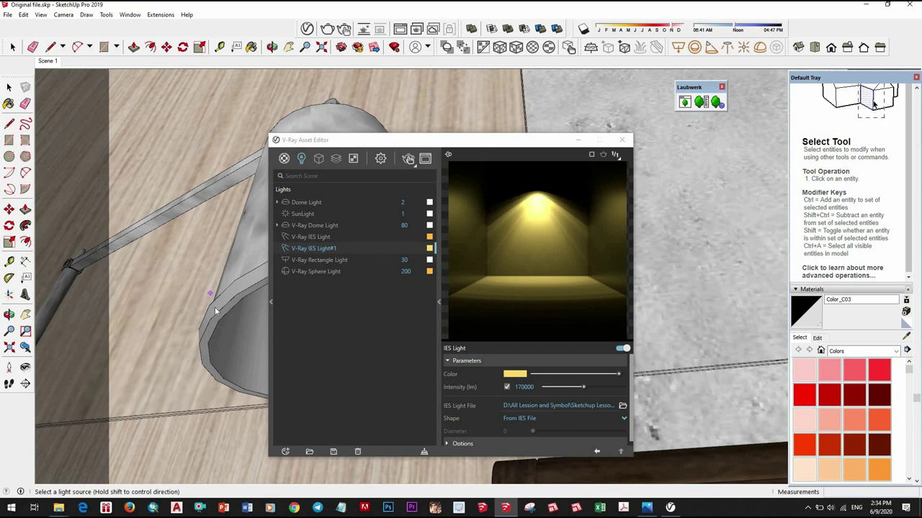
Place the new IES light at the bulb inside the lamp shade
{"action": "mouse_move", "coordinate": [128, 227]}
{"action": "middle_mouse_down"}
{"action": "mouse_move", "coordinate": [138, 235]}
{"action": "mouse_move", "coordinate": [237, 202]}
{"action": "middle_mouse_up"}
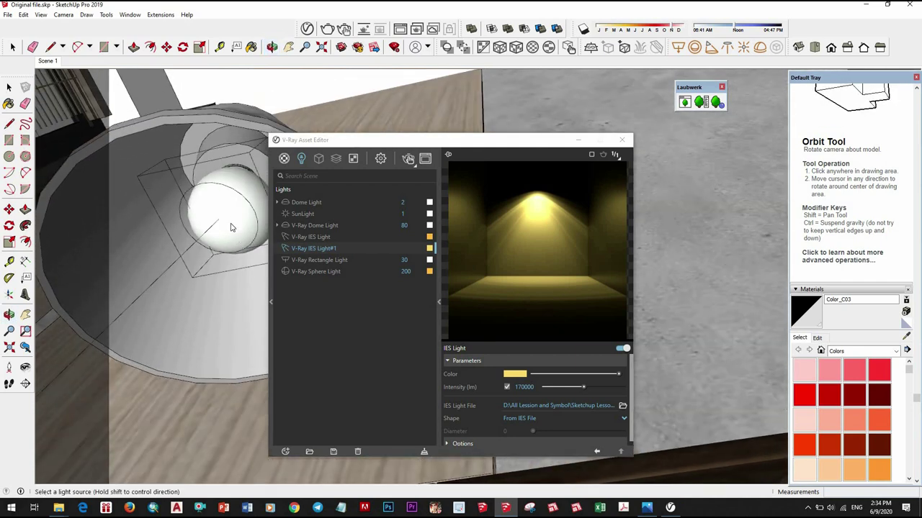
{"action": "left_click", "coordinate": [225, 226]}
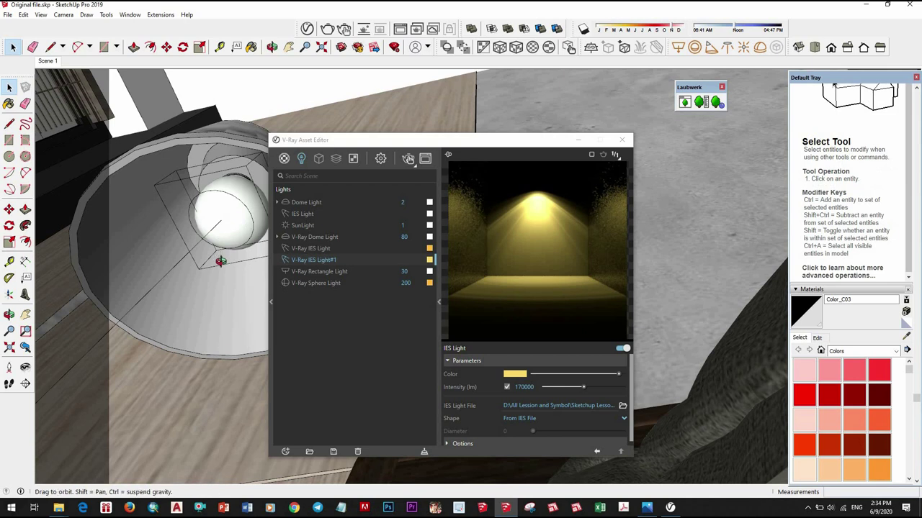
{"action": "middle_click_drag", "start_coordinate": [219, 230], "coordinate": [200, 295]}
Set the new IES light's intensity to 170000 lm
{"action": "left_click", "coordinate": [303, 214]}
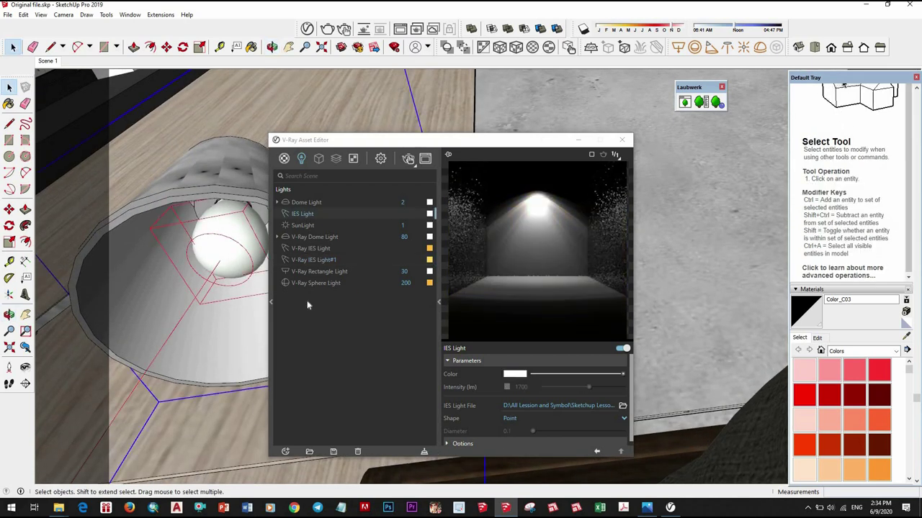
{"action": "left_click", "coordinate": [508, 387]}
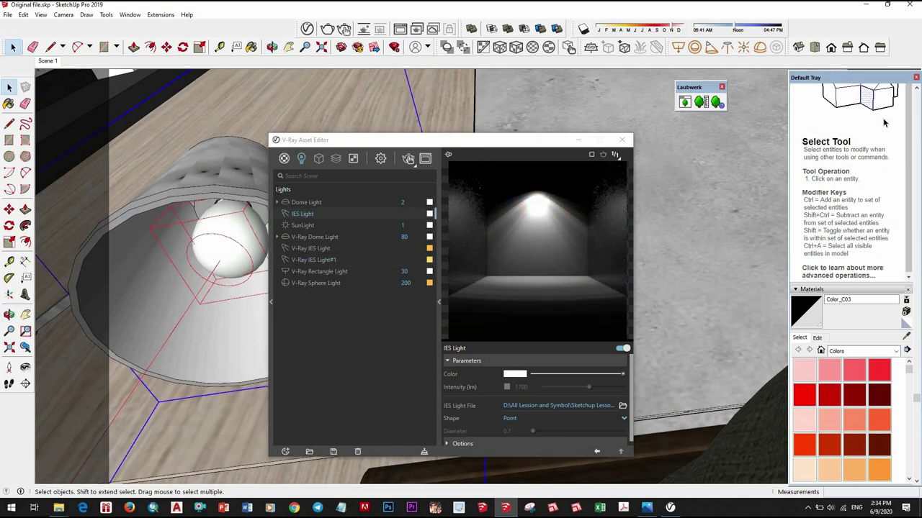
{"action": "left_click", "coordinate": [521, 386]}
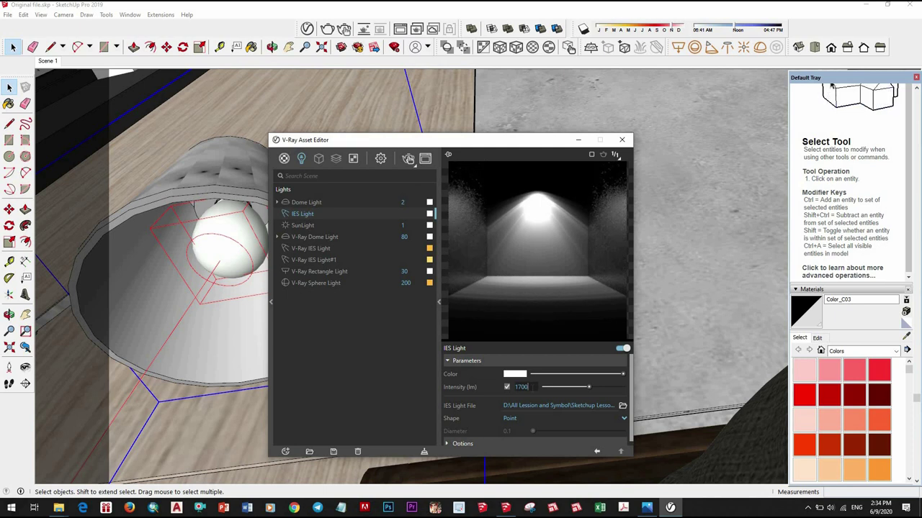
{"action": "mouse_move", "coordinate": [524, 386]}
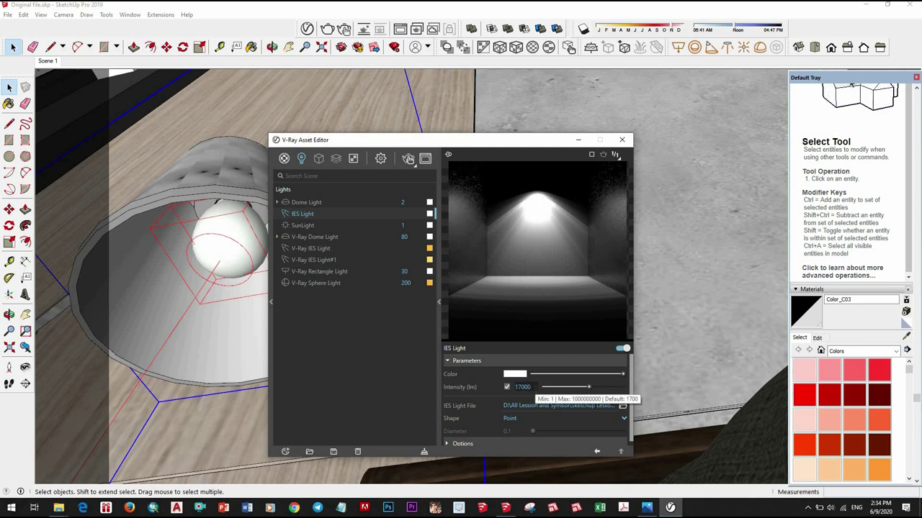
{"action": "type", "text": "0"}
{"action": "key", "text": "Return"}
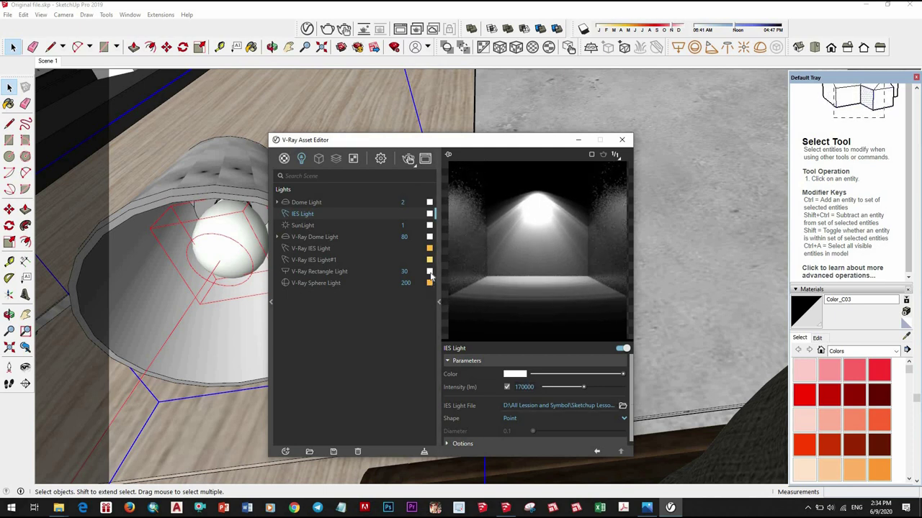
{"action": "left_click", "coordinate": [430, 272]}
Try orange and yellow tones for the Rectangle Light, then reset it to white
{"action": "left_click", "coordinate": [444, 207]}
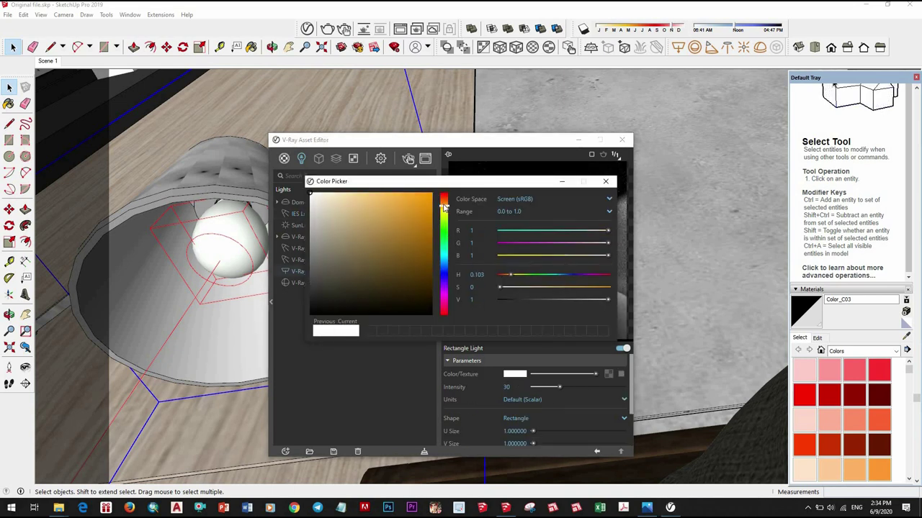
{"action": "mouse_move", "coordinate": [411, 194]}
{"action": "left_mouse_down"}
{"action": "mouse_move", "coordinate": [390, 195]}
{"action": "mouse_move", "coordinate": [722, 187]}
{"action": "mouse_move", "coordinate": [731, 208]}
{"action": "left_mouse_up"}
{"action": "left_click", "coordinate": [730, 212]}
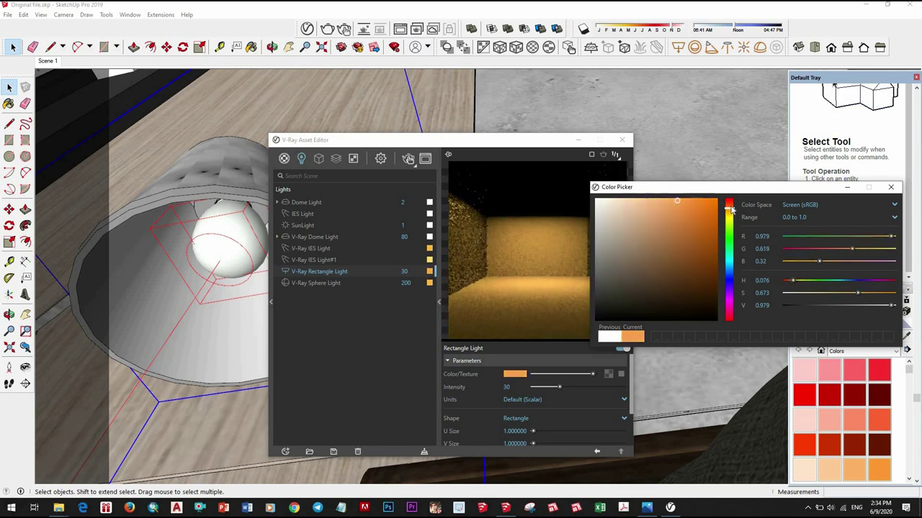
{"action": "left_click_drag", "start_coordinate": [731, 208], "coordinate": [732, 210]}
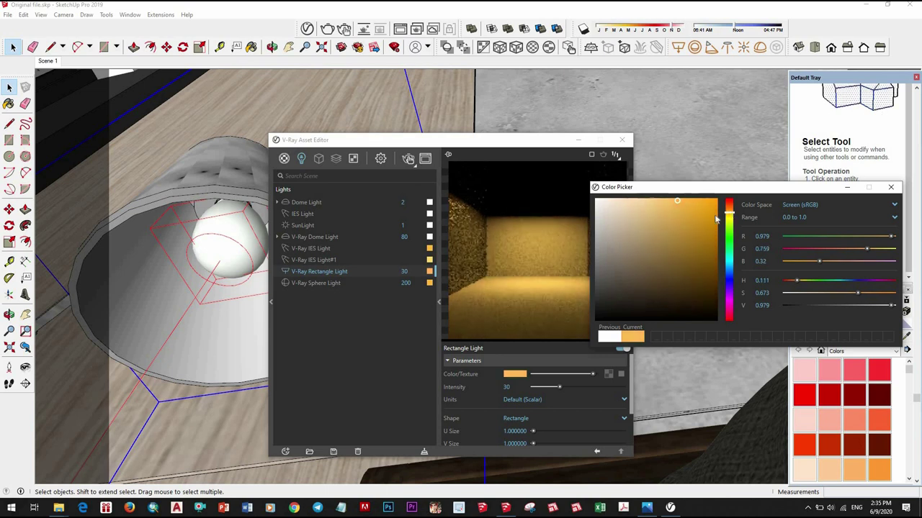
{"action": "left_click", "coordinate": [646, 202]}
{"action": "left_click", "coordinate": [652, 201]}
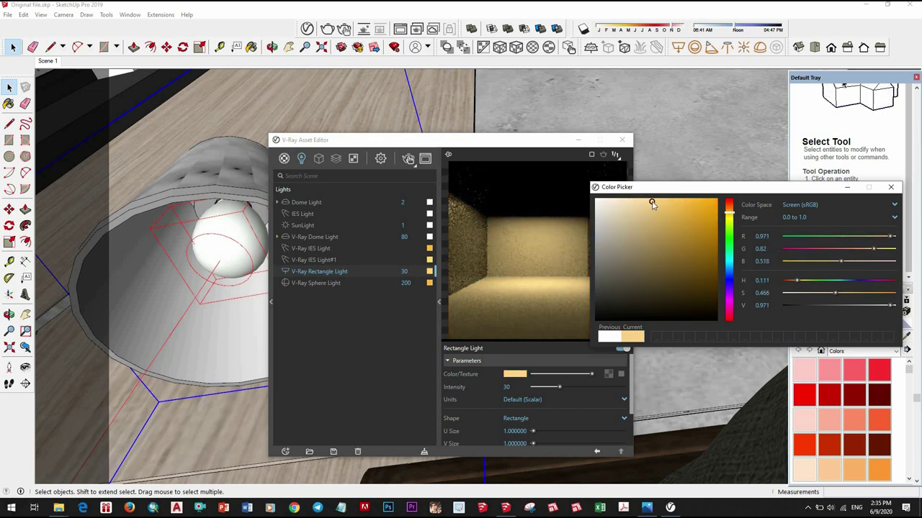
{"action": "left_click", "coordinate": [204, 290]}
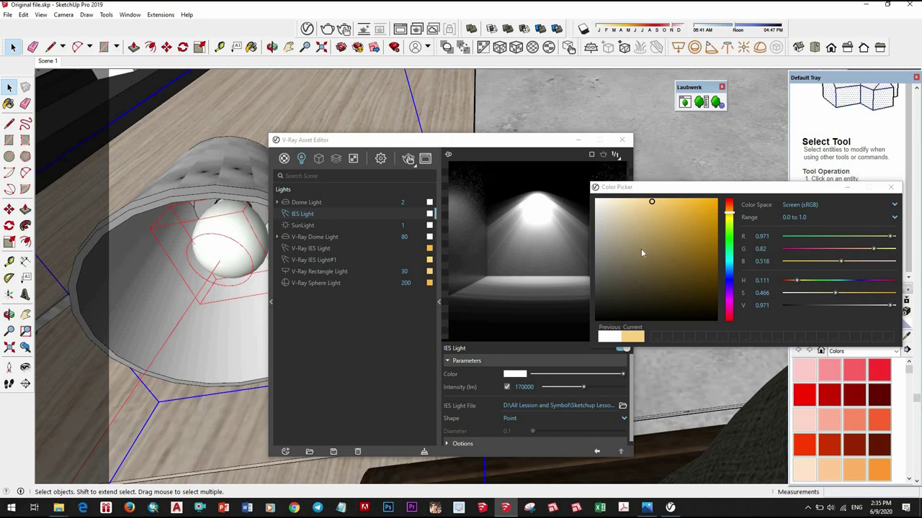
{"action": "left_click_drag", "start_coordinate": [654, 204], "coordinate": [675, 203]}
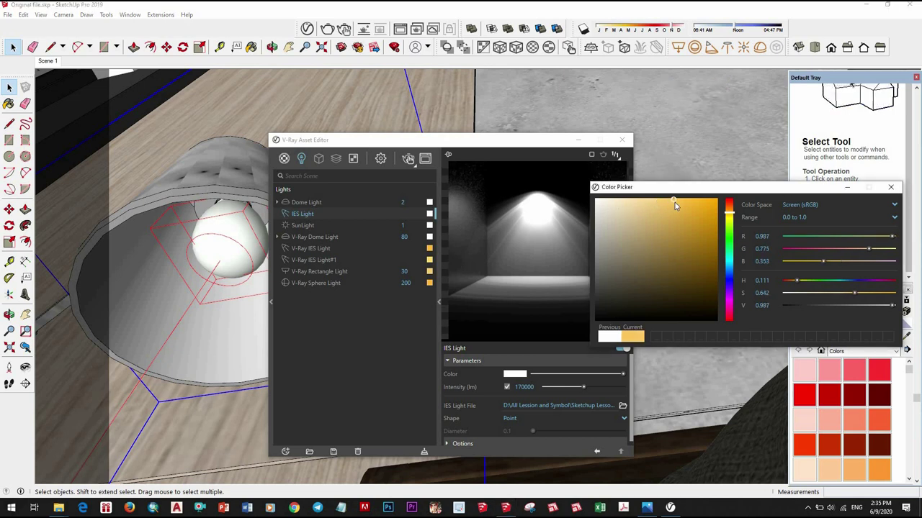
{"action": "left_click", "coordinate": [344, 276]}
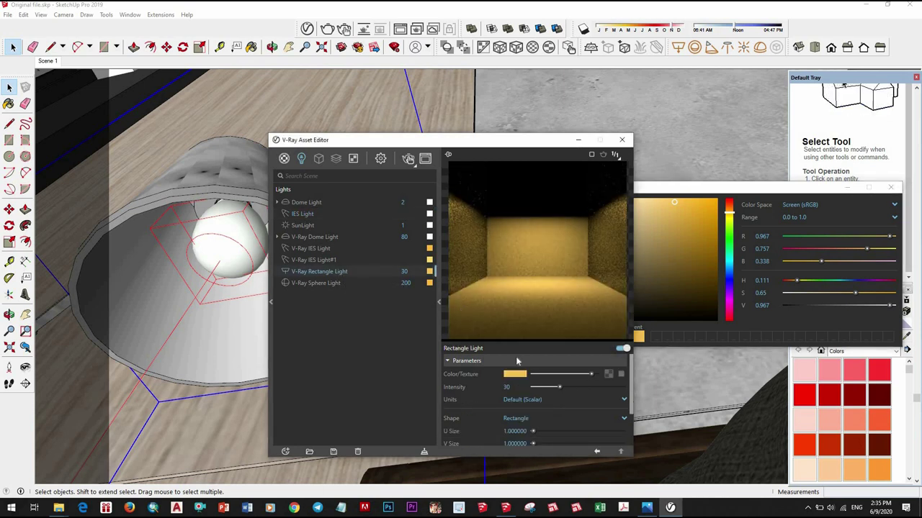
{"action": "left_click", "coordinate": [647, 206]}
{"action": "left_click", "coordinate": [596, 200]}
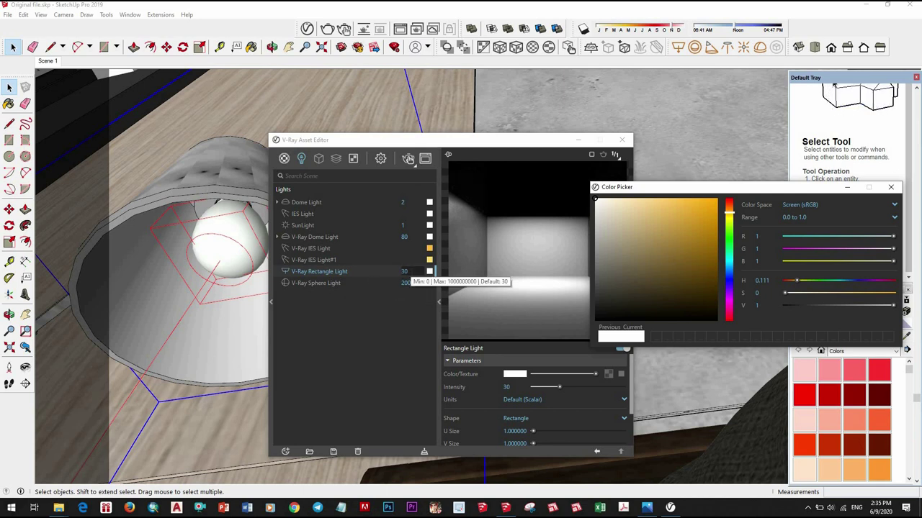
Lower the Rectangle Light intensity from 30 to 20
{"action": "left_click", "coordinate": [403, 272]}
{"action": "type", "text": "2"}
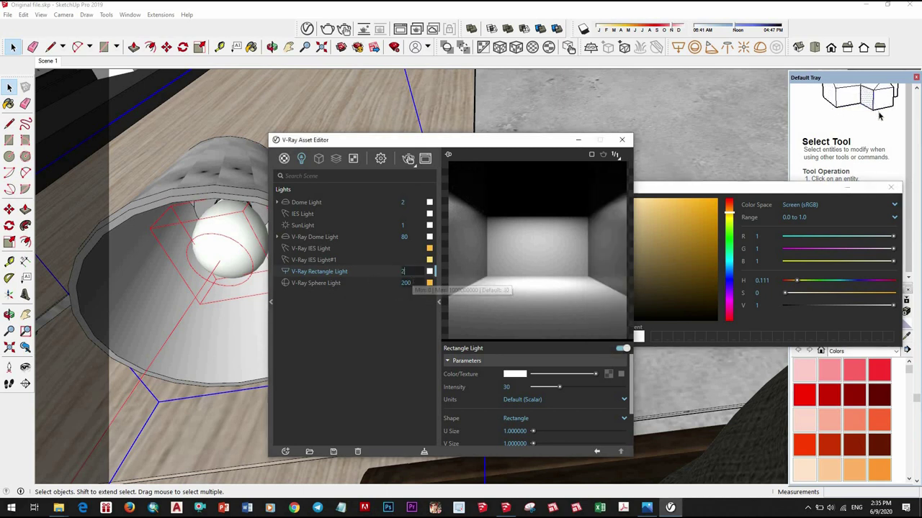
{"action": "type", "text": "0"}
{"action": "key", "text": "Return"}
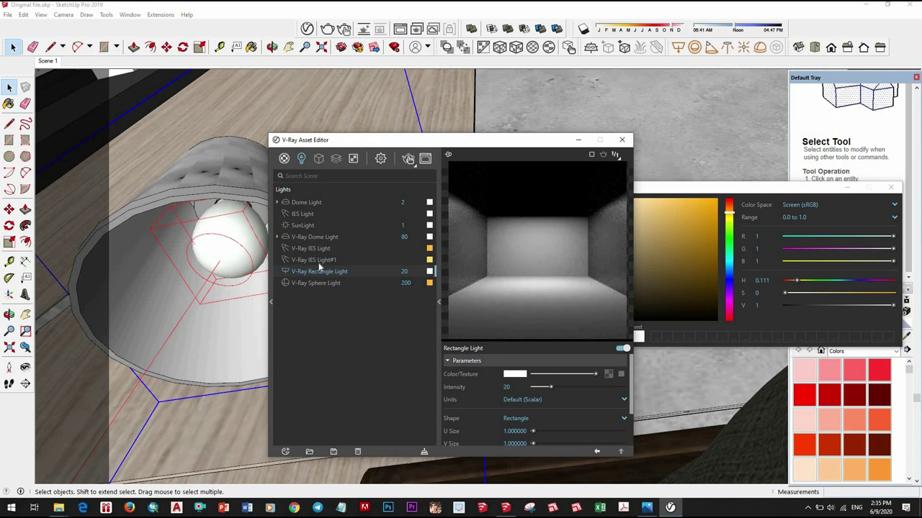
{"action": "left_click", "coordinate": [316, 260]}
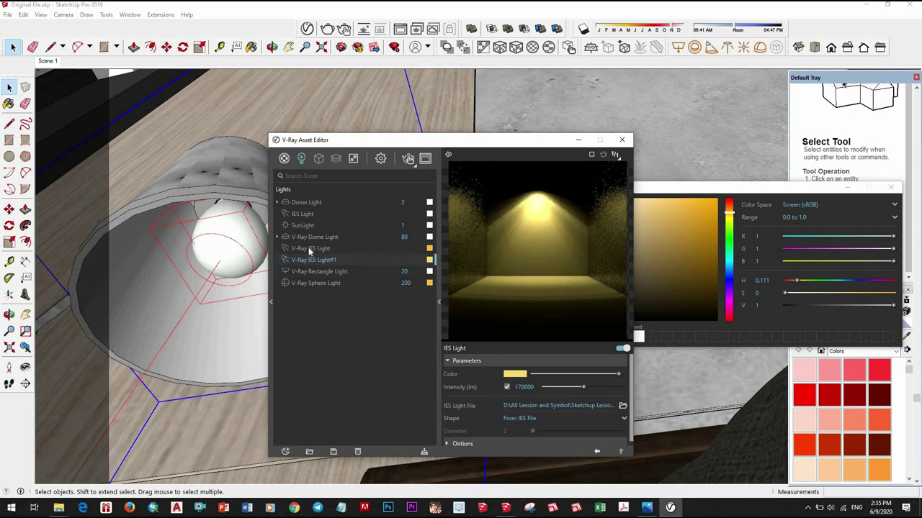
Select the IES Light and try a yellow colour, then discard it
{"action": "left_click", "coordinate": [310, 250]}
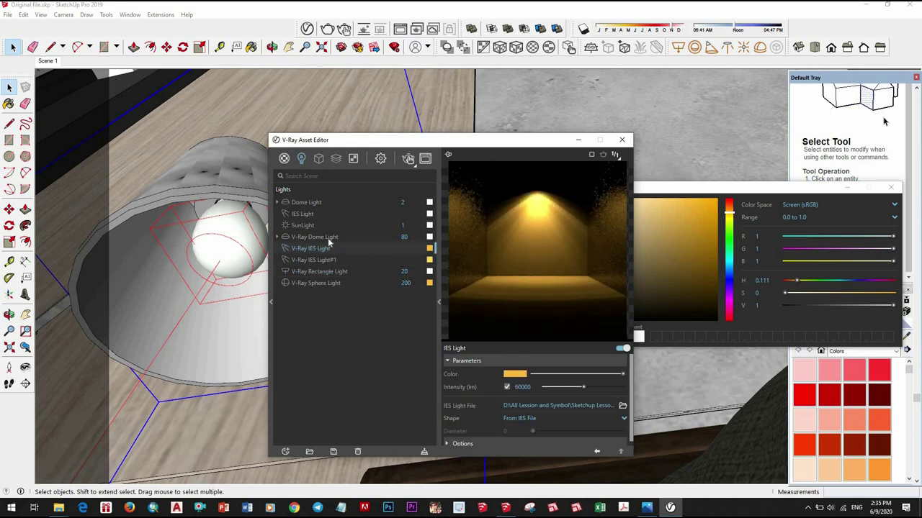
{"action": "left_click", "coordinate": [308, 216]}
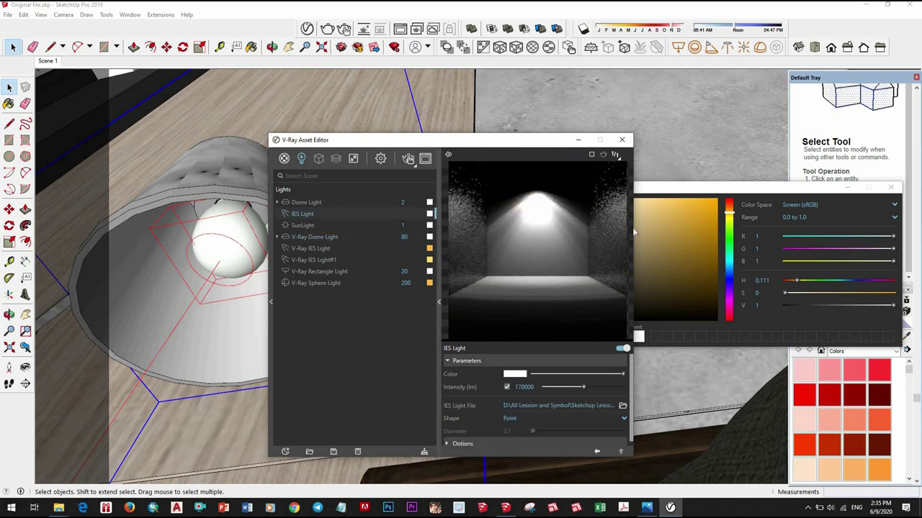
{"action": "left_click", "coordinate": [682, 205]}
{"action": "left_click_drag", "start_coordinate": [681, 204], "coordinate": [687, 203]}
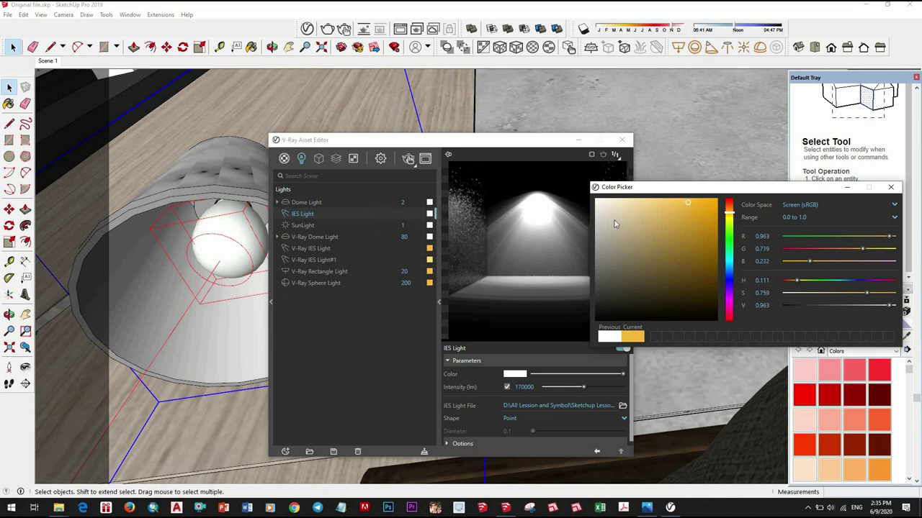
{"action": "key", "text": "Escape"}
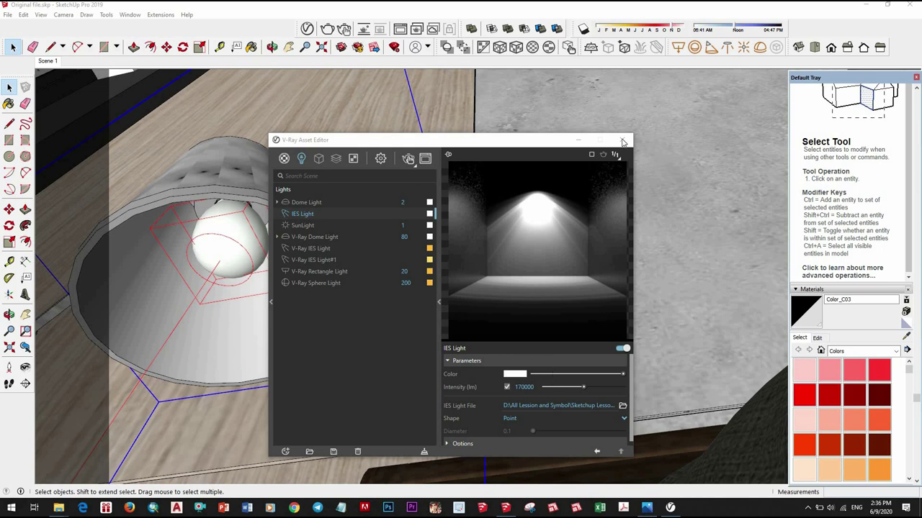
Give the IES Light a warm orange colour
{"action": "left_click", "coordinate": [515, 373]}
{"action": "mouse_move", "coordinate": [412, 187]}
{"action": "left_mouse_down"}
{"action": "mouse_move", "coordinate": [682, 200]}
{"action": "mouse_move", "coordinate": [659, 185]}
{"action": "mouse_move", "coordinate": [695, 195]}
{"action": "mouse_move", "coordinate": [660, 184]}
{"action": "left_mouse_up"}
{"action": "left_click", "coordinate": [693, 191]}
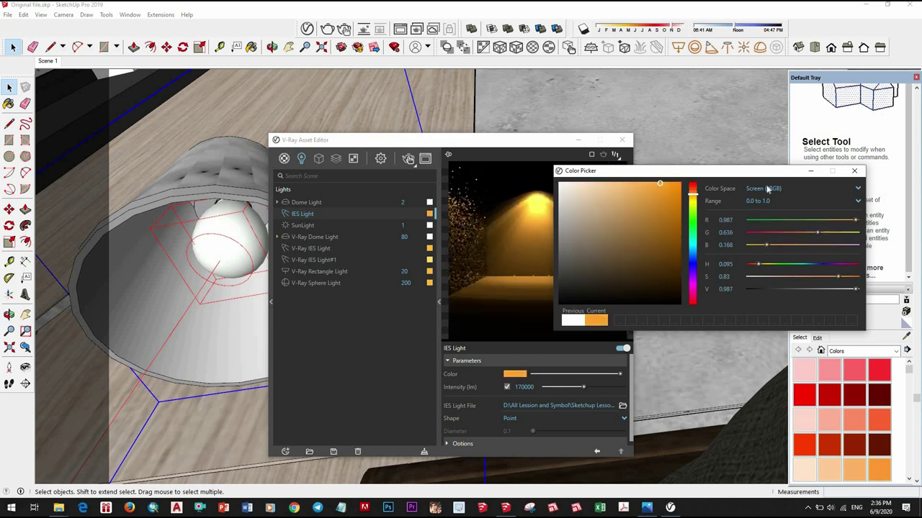
{"action": "left_click", "coordinate": [854, 171]}
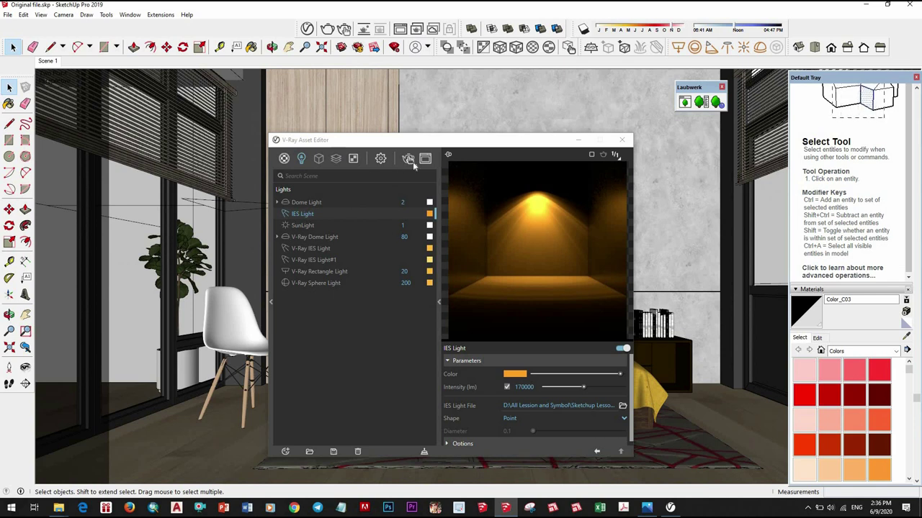
{"action": "left_click", "coordinate": [409, 160]}
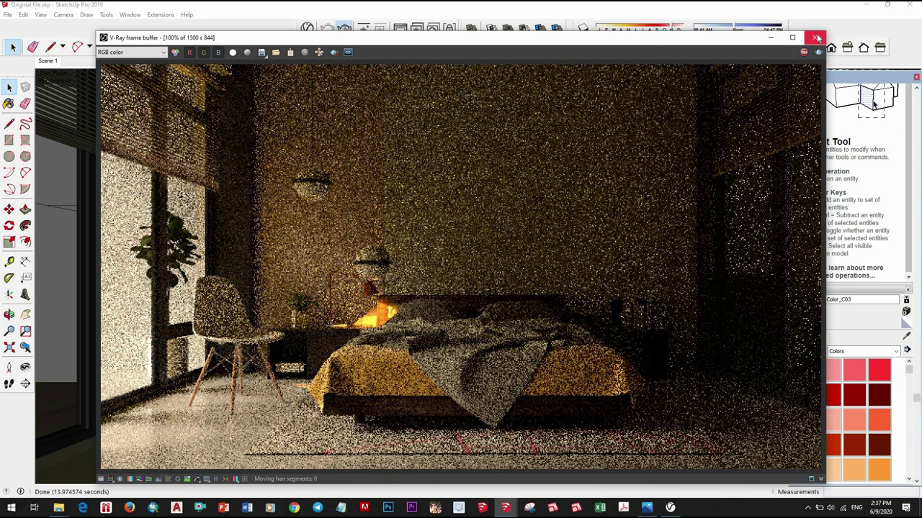
{"action": "left_click", "coordinate": [816, 38]}
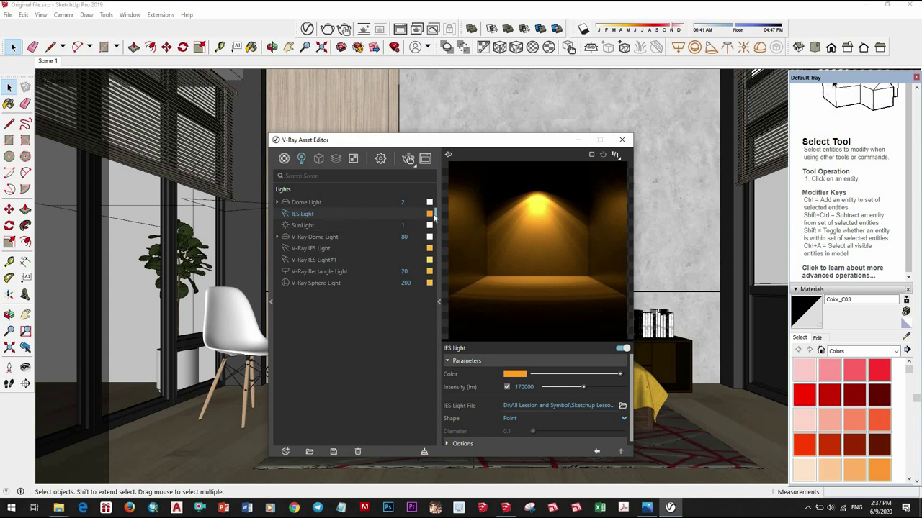
Switch off the IES Light and delete it from the scene
{"action": "left_click", "coordinate": [285, 214]}
{"action": "key", "text": "Delete"}
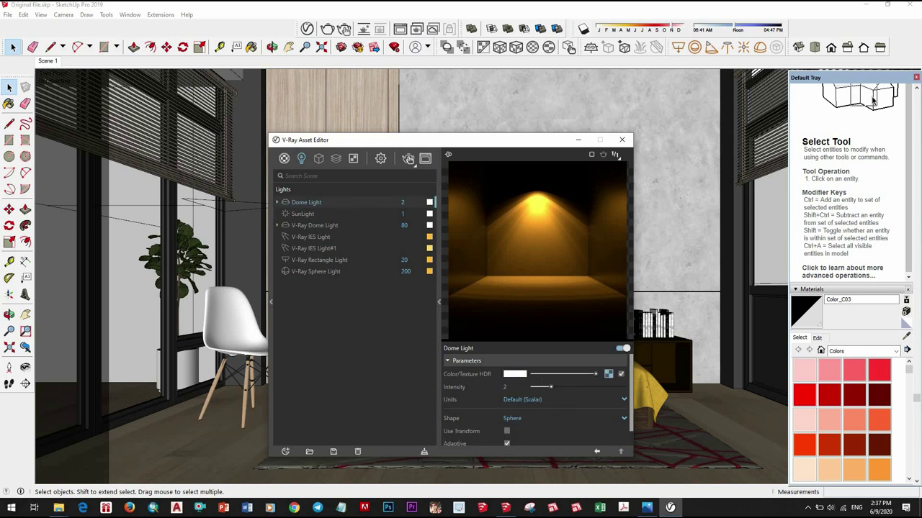
{"action": "mouse_move", "coordinate": [408, 136]}
{"action": "left_mouse_down"}
{"action": "mouse_move", "coordinate": [625, 134]}
{"action": "mouse_move", "coordinate": [383, 115]}
{"action": "left_mouse_up"}
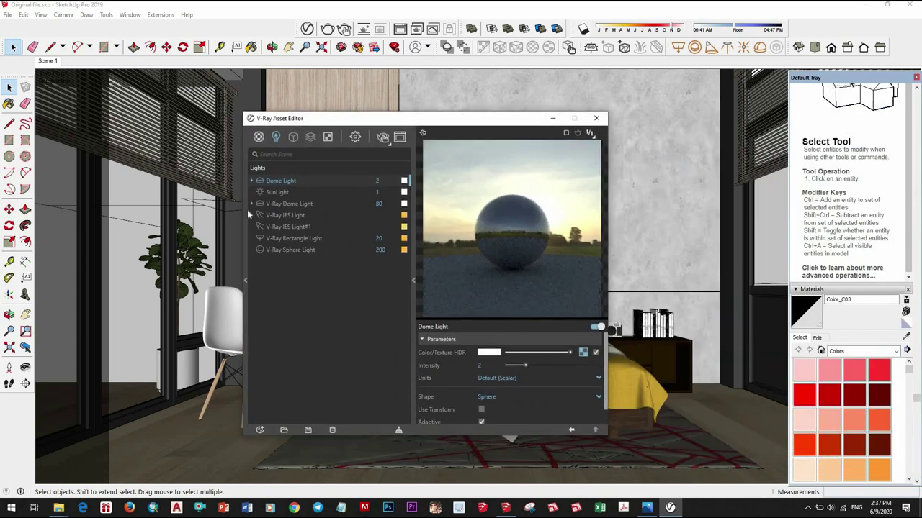
Turn off Interactive rendering in the V-Ray render settings
{"action": "left_click", "coordinate": [258, 137]}
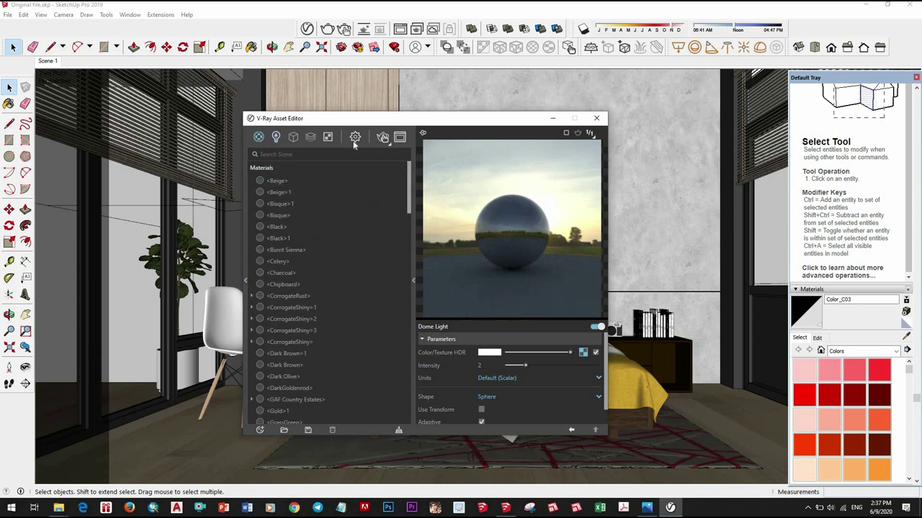
{"action": "left_click", "coordinate": [354, 138]}
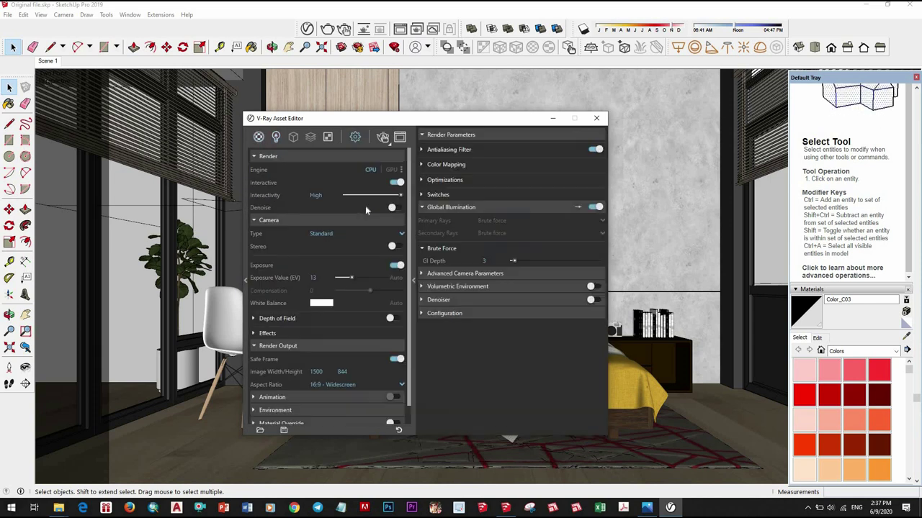
{"action": "left_click", "coordinate": [395, 183]}
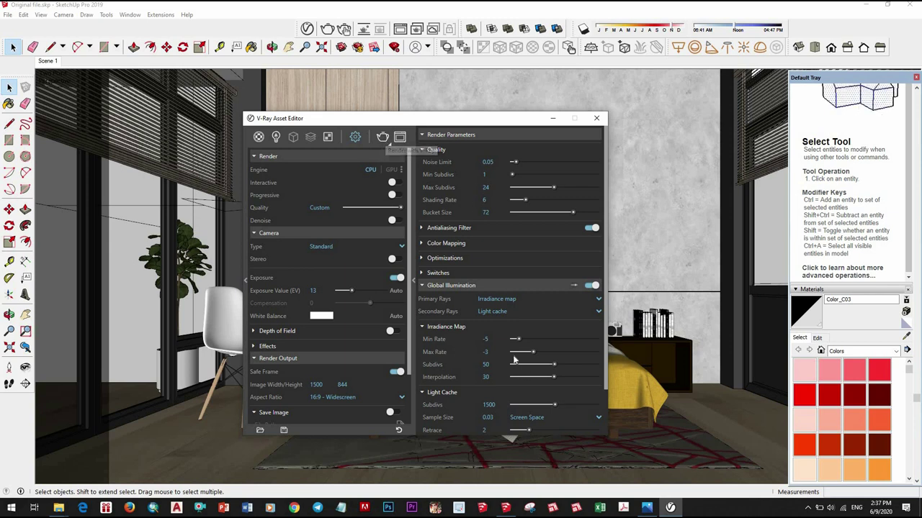
{"action": "scroll", "coordinate": [514, 359], "scroll_direction": "down", "scroll_amount": 2}
{"action": "scroll", "coordinate": [511, 324], "scroll_direction": "up", "scroll_amount": 2}
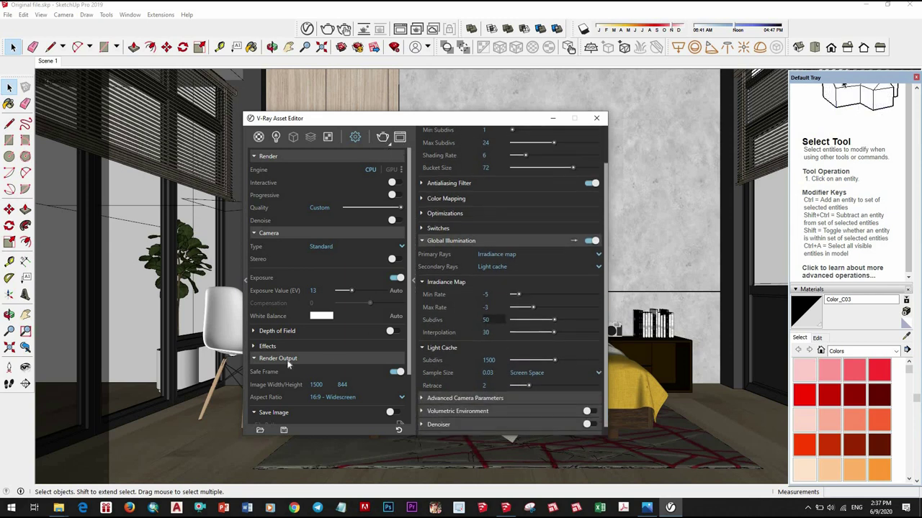
{"action": "left_click", "coordinate": [382, 137]}
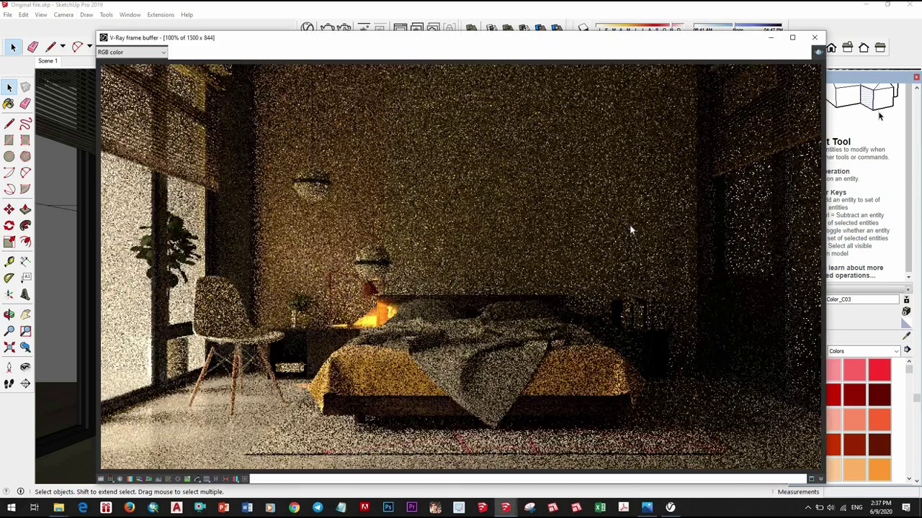